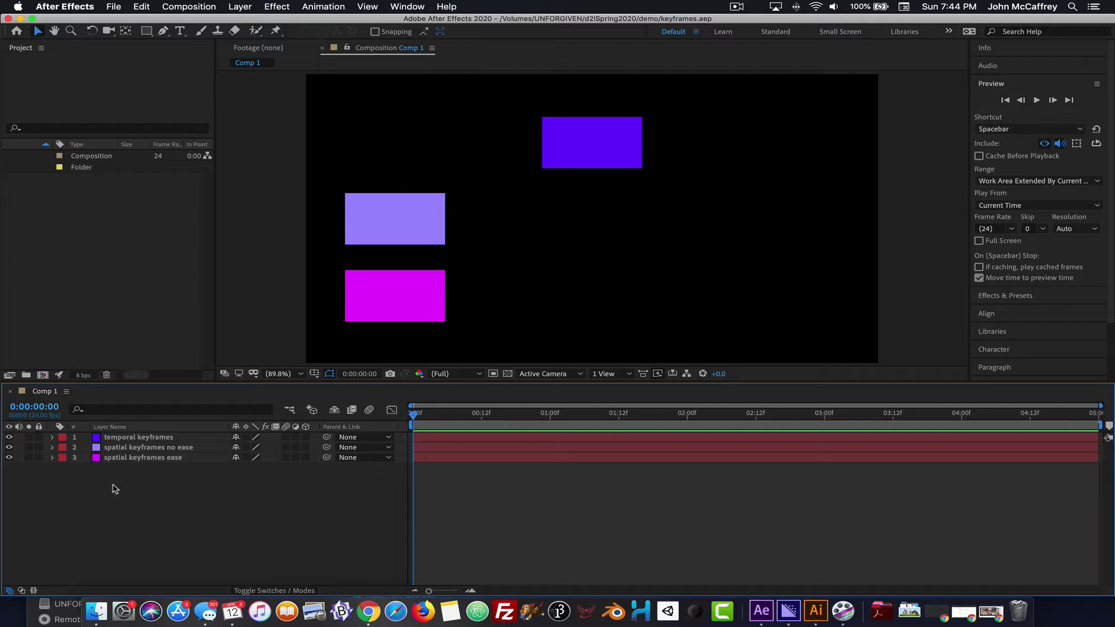
- Keyframe the temporal keyframes layer's rotation from 0° at 0:00:00:00 to 90° at 0:00:02:00
left_click(130, 438)
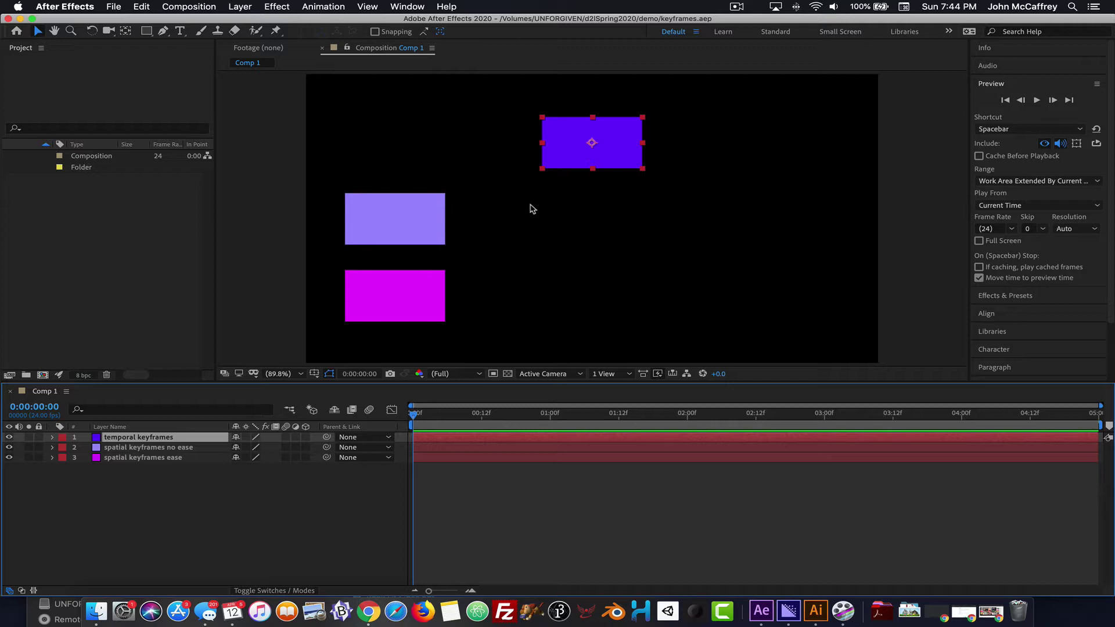
key("r")
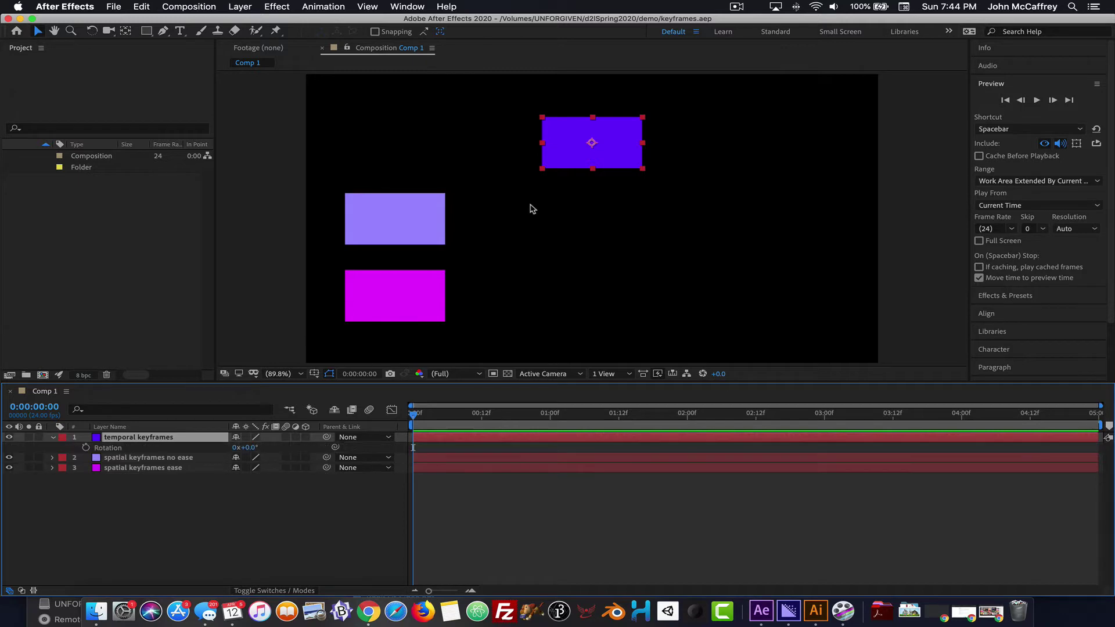
left_click(86, 447)
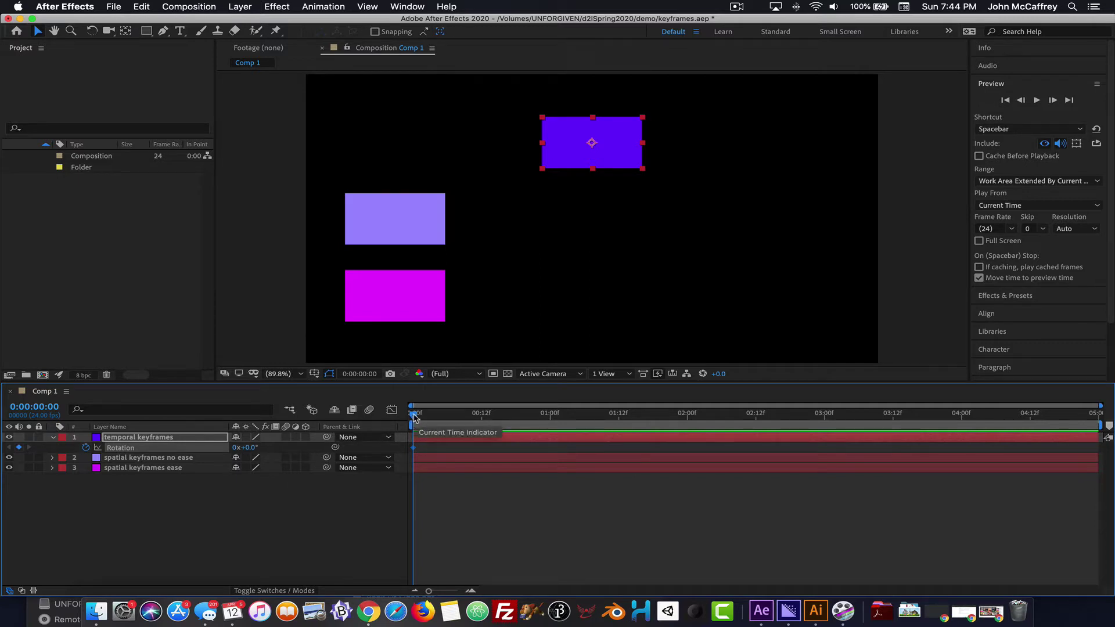
left_click_drag(417, 416, 688, 413)
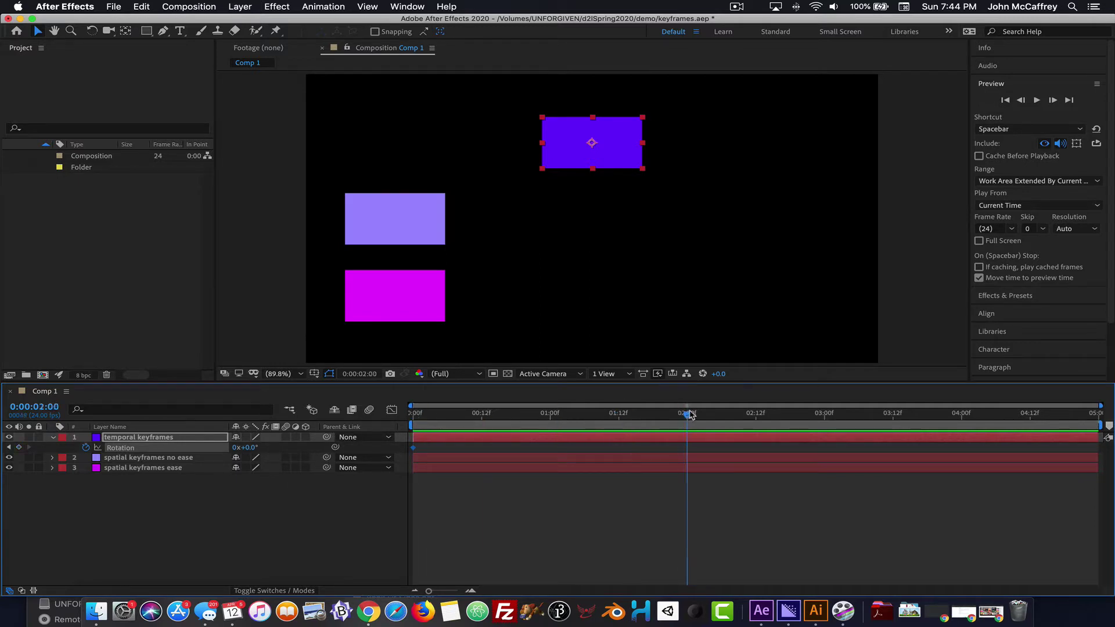
left_click(248, 448)
key("Return")
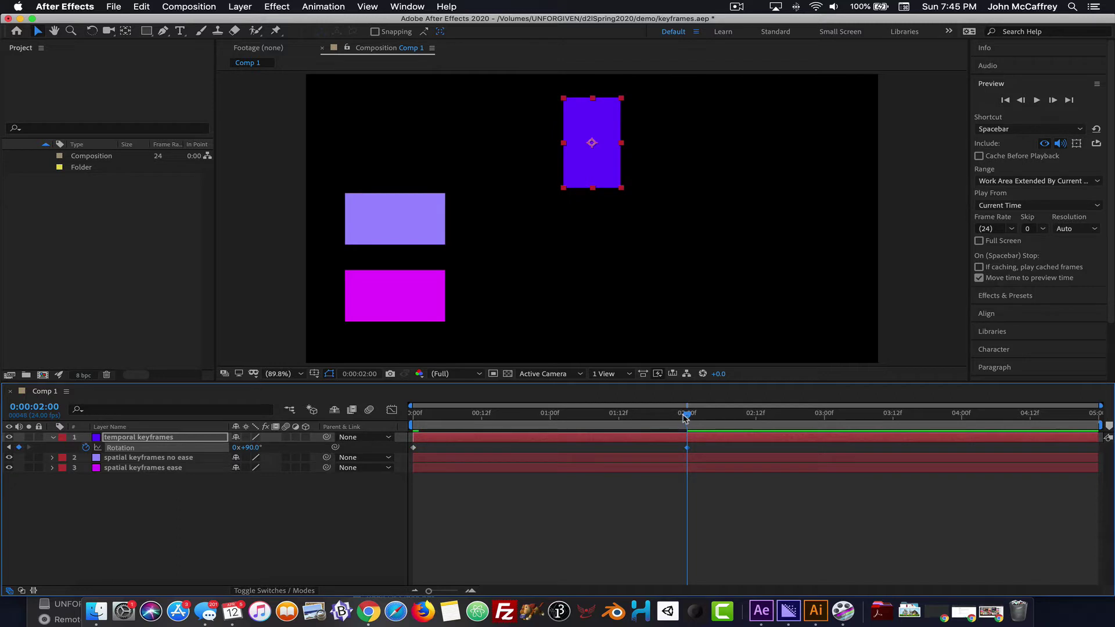
- Add one full revolution to the temporal keyframes layer's rotation keyframe at 0:00:02:00, return to the first frame and collapse the layer
mouse_move(683, 417)
left_mouse_down()
mouse_move(422, 415)
mouse_move(688, 416)
left_mouse_up()
left_click(235, 447)
type("1")
key("Return")
left_click_drag(688, 416, 350, 398)
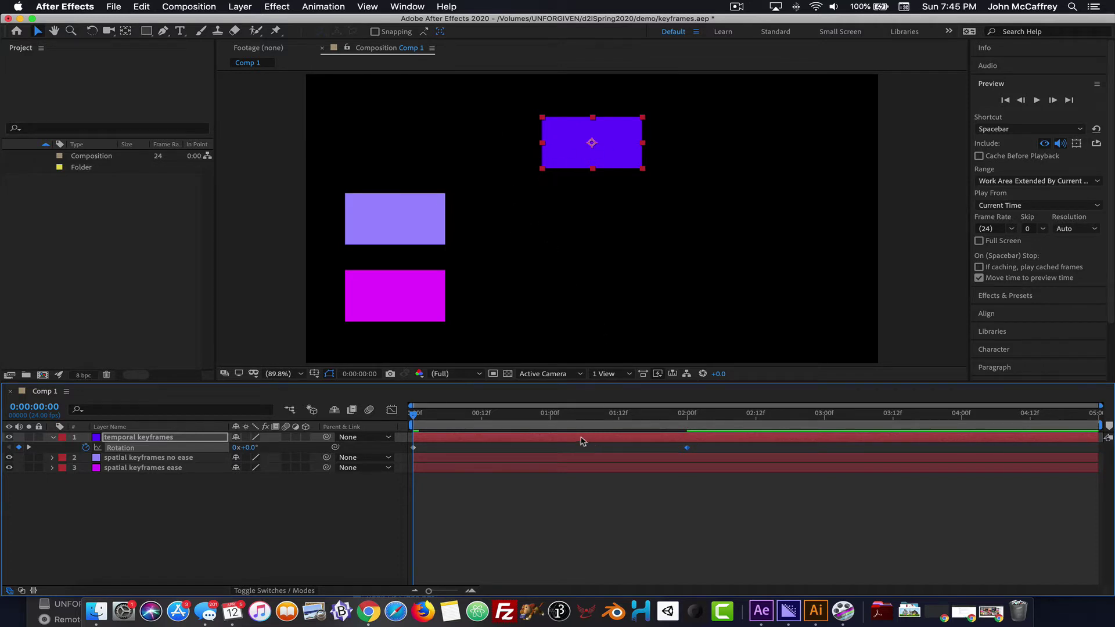
left_click(53, 438)
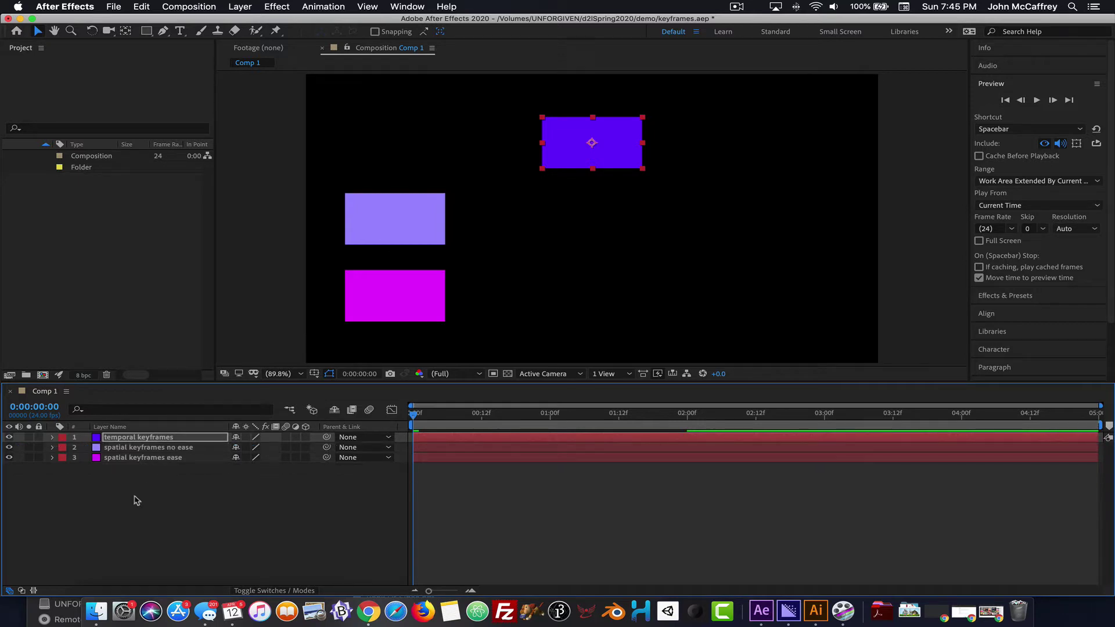
- Keyframe the spatial keyframes no ease layer's position at 0:00:00:00 and, moved to X about 1618, at 0:00:02:00, then preview the motion
left_click(117, 448)
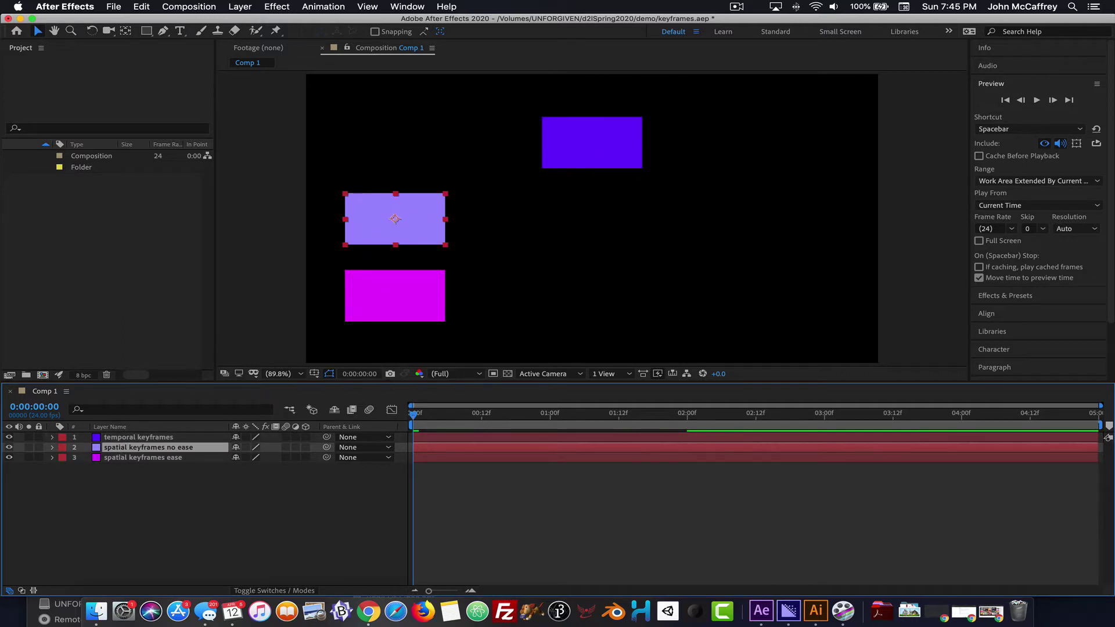
key("p")
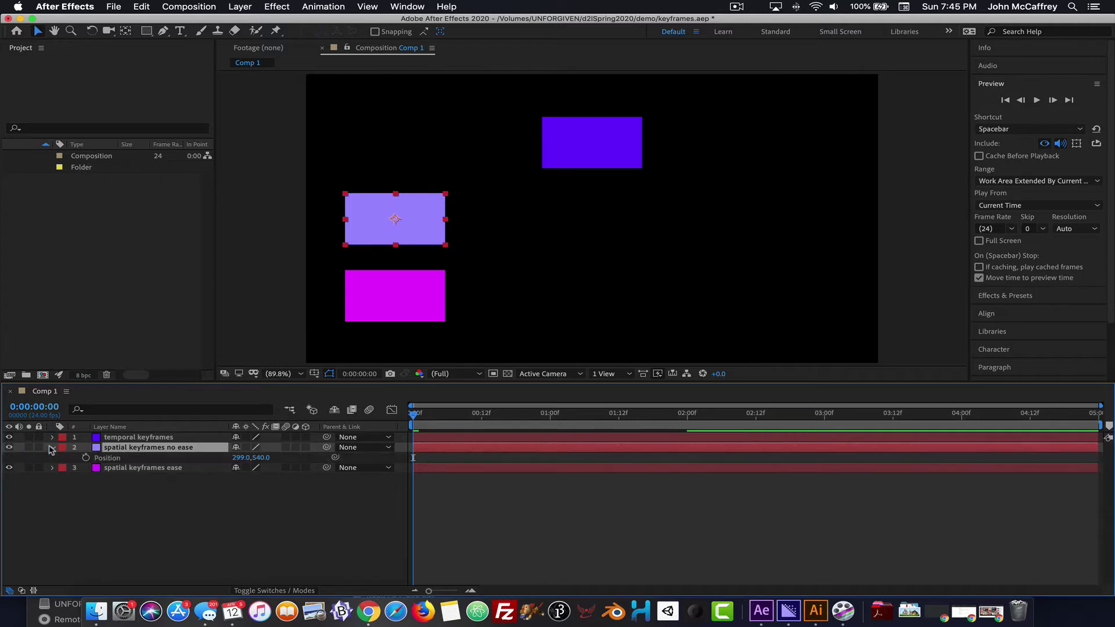
left_click(86, 458)
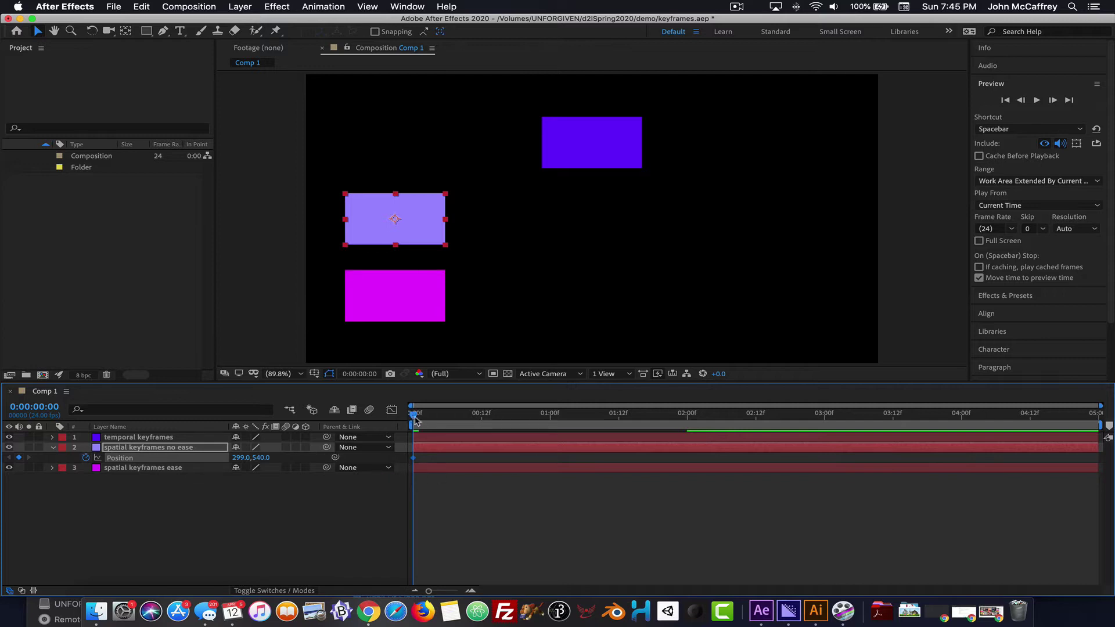
left_click_drag(413, 415, 688, 416)
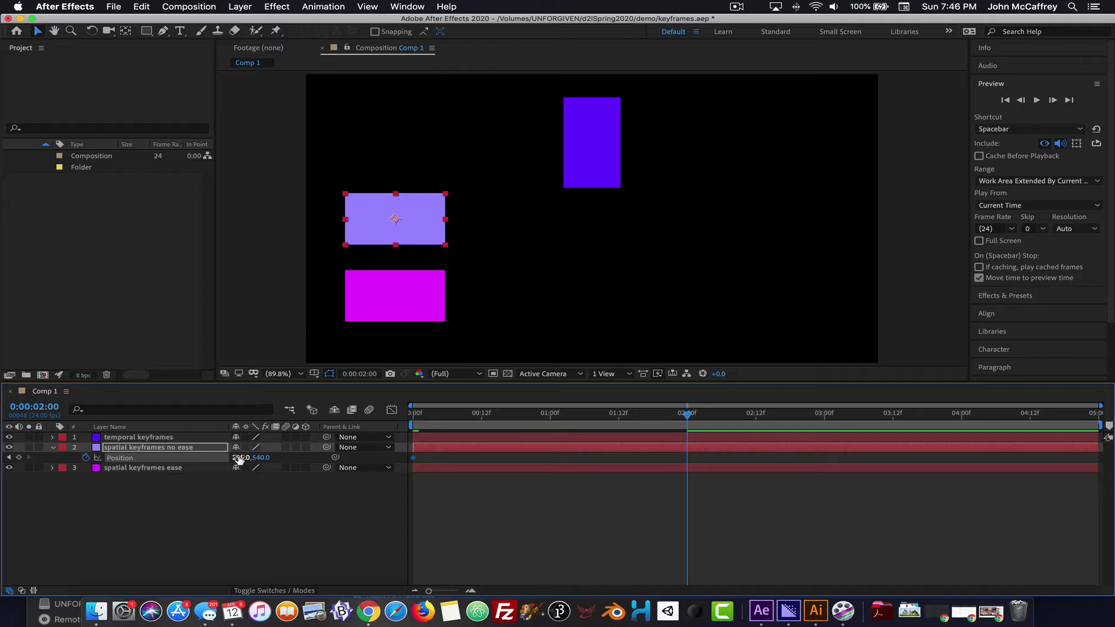
left_click_drag(239, 458, 1073, 419)
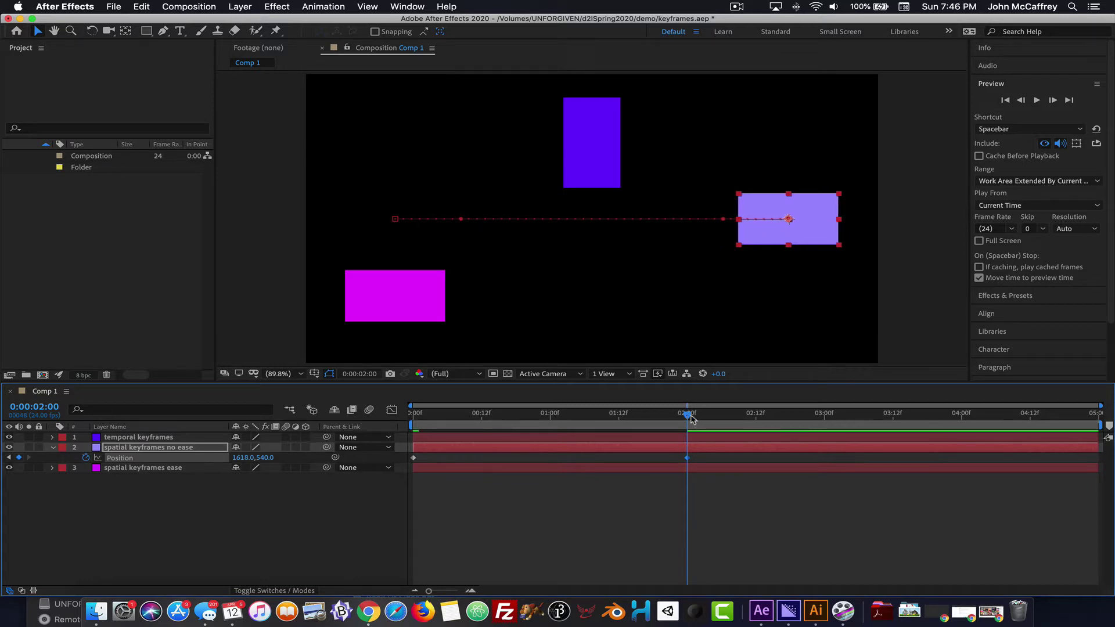
left_click_drag(688, 416, 382, 410)
key("space")
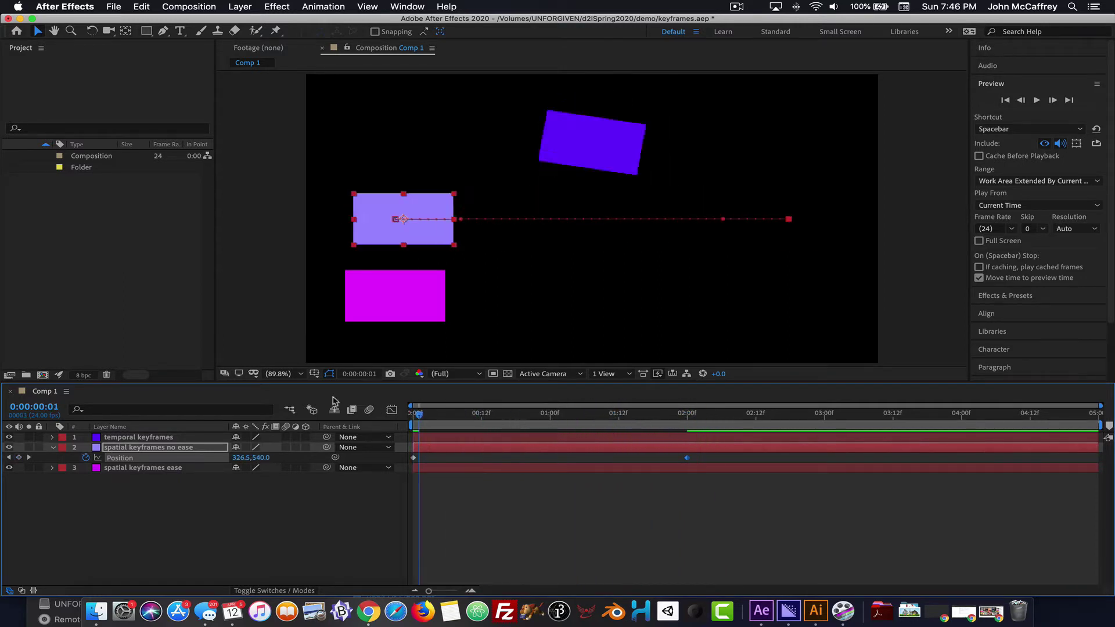
key("space")
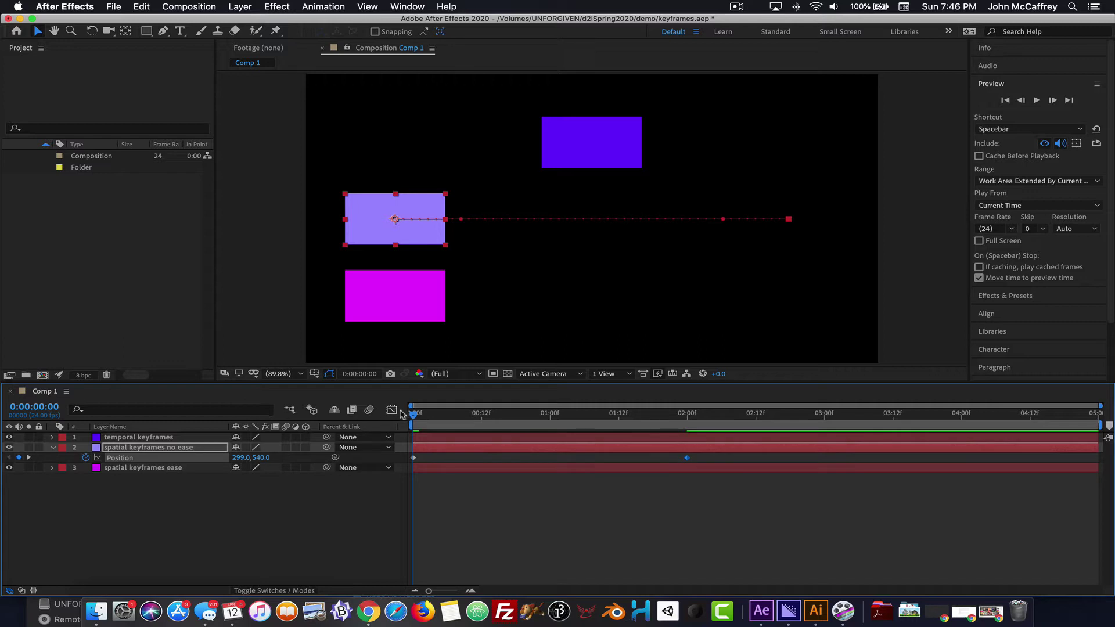
- Set the X position of the spatial keyframes no ease layer to 1620 at 0:00:02:00
left_click_drag(411, 416, 687, 414)
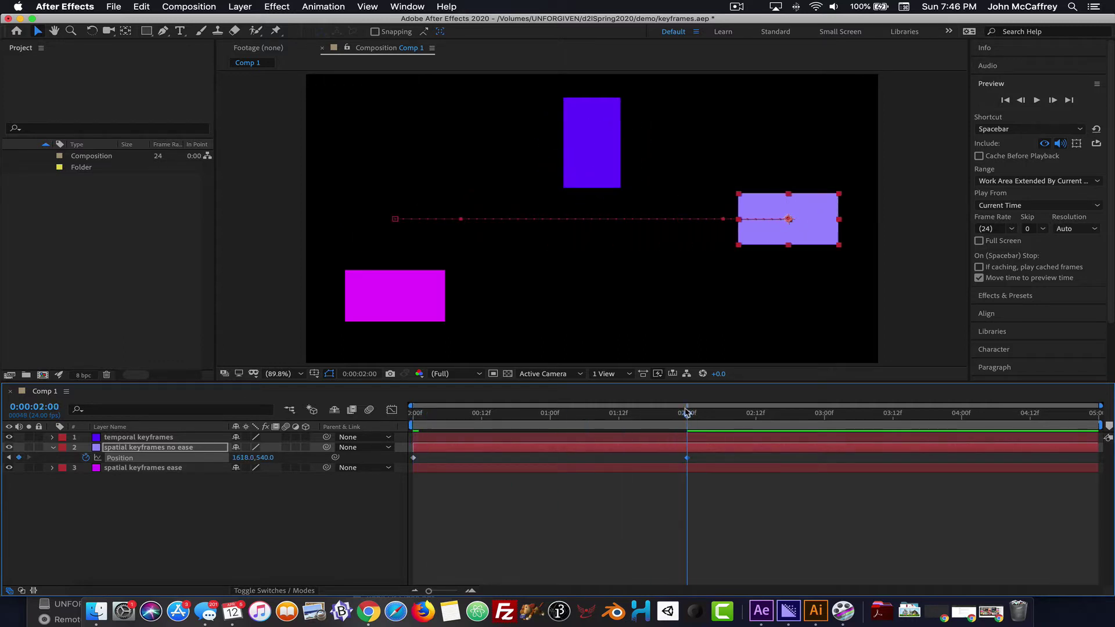
left_click(242, 458)
type("1620")
key("Return")
- Reveal the spatial keyframes ease layer's position and add its first position keyframe at 0:00:00:00
left_click(105, 470)
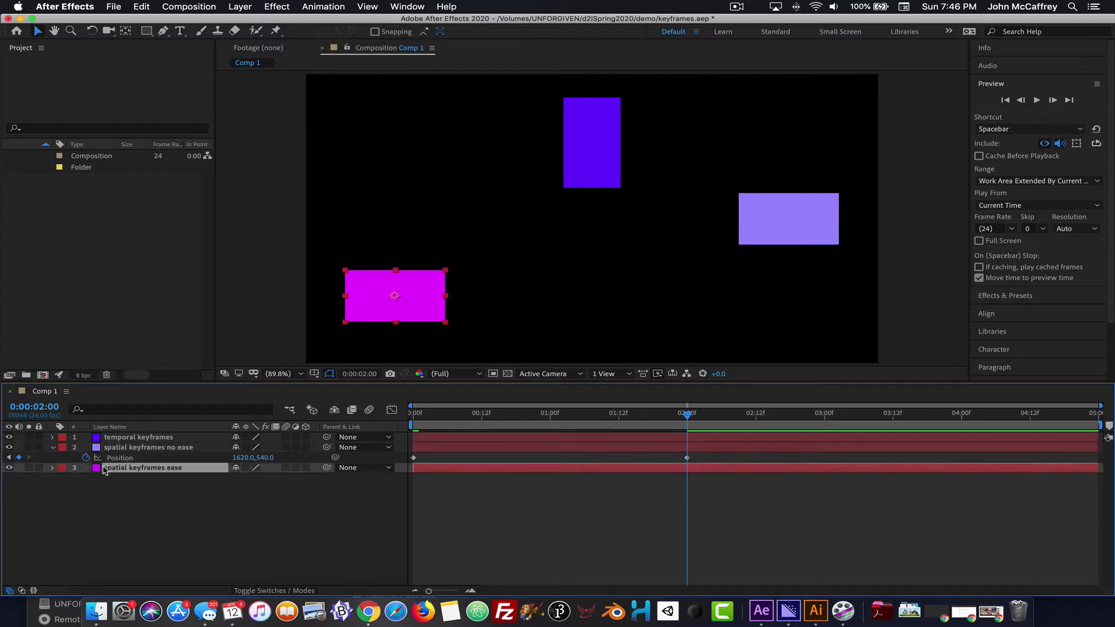
key("p")
left_click(86, 477)
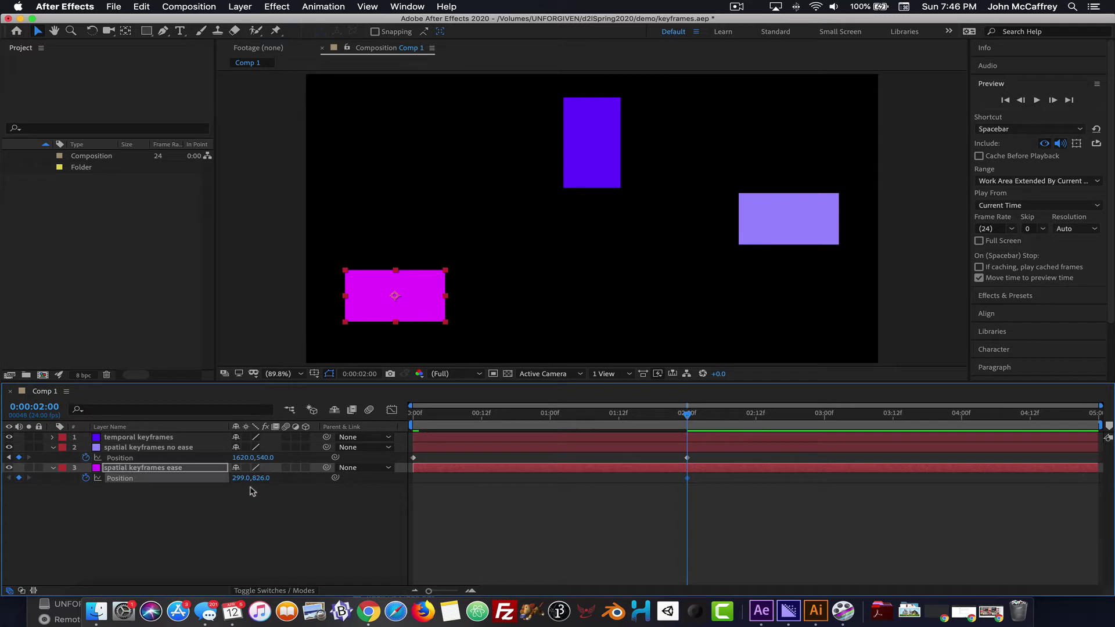
key("super+z")
left_click_drag(688, 417, 364, 419)
left_click(86, 478)
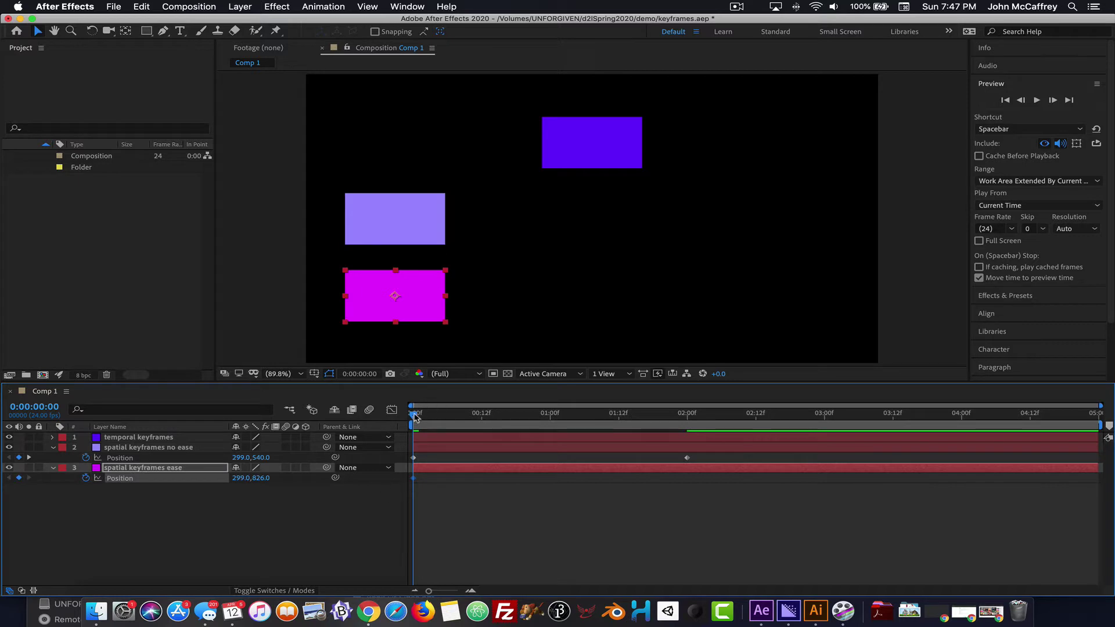
- Add a position keyframe with X 1620 at 0:00:02:00 on the spatial keyframes ease layer
left_click_drag(415, 417, 688, 418)
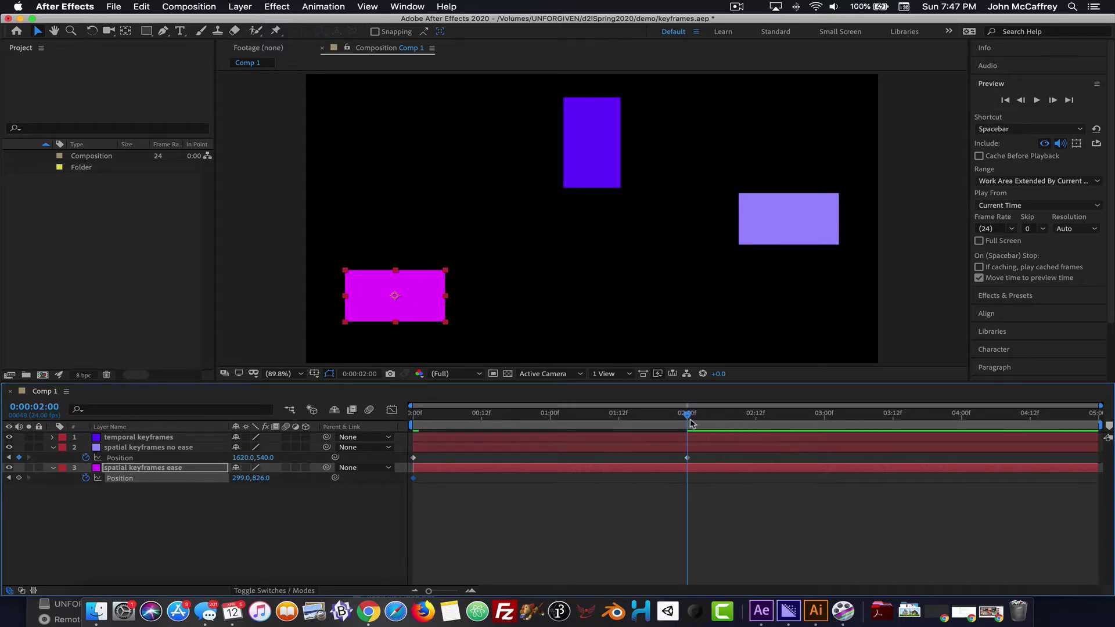
left_click(240, 478)
type("1620")
key("Return")
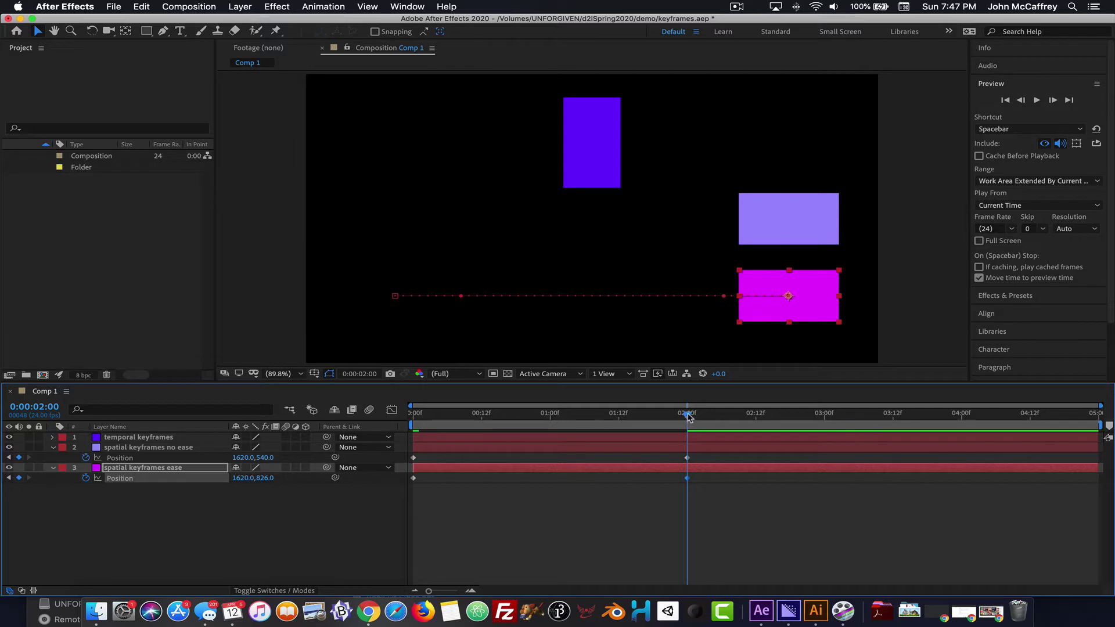
- Play back the three layers' animation from the first frame and return to 0:00:00:00
left_click_drag(686, 414, 314, 407)
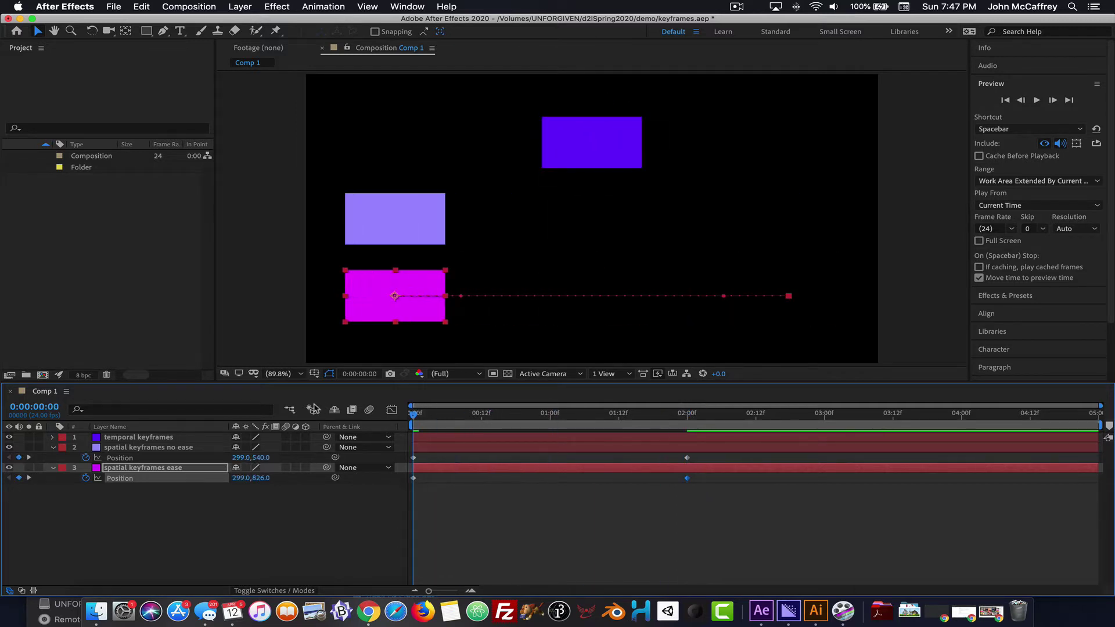
key("space")
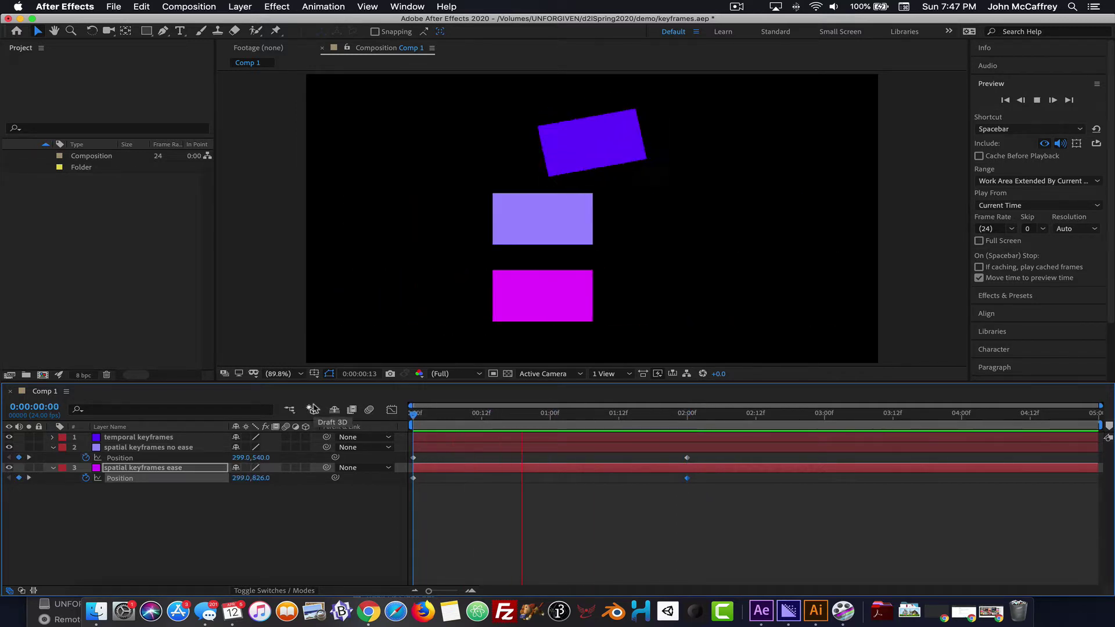
key("space")
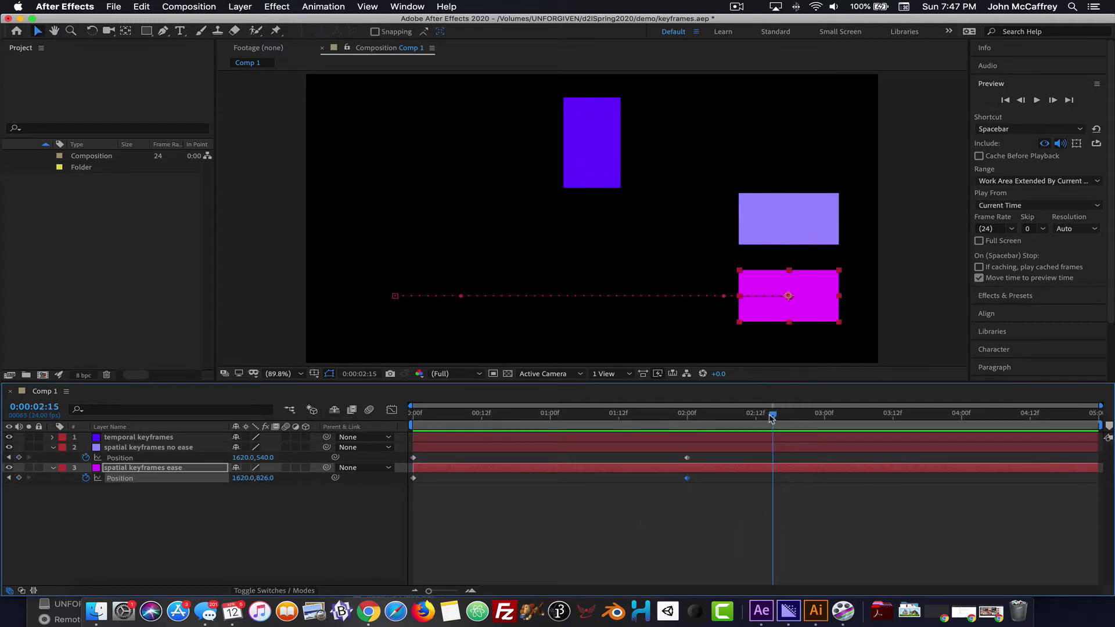
left_click_drag(771, 418, 346, 426)
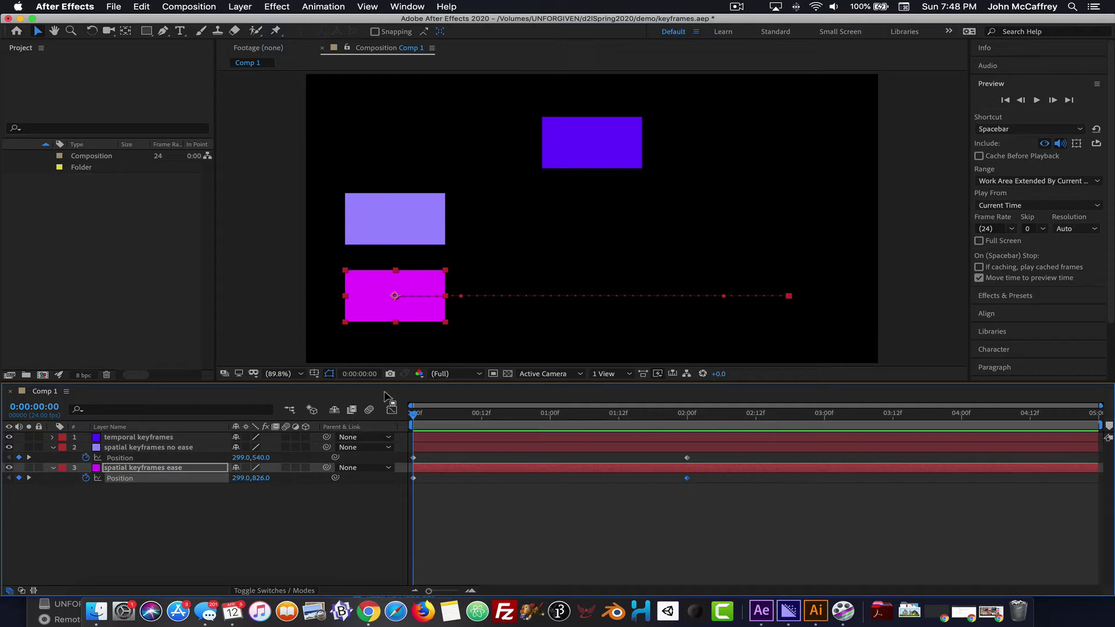
left_click_drag(414, 415, 308, 417)
left_click_drag(393, 419, 261, 420)
- Apply Easy Ease to both position keyframes of the spatial keyframes ease layer
left_click(144, 503)
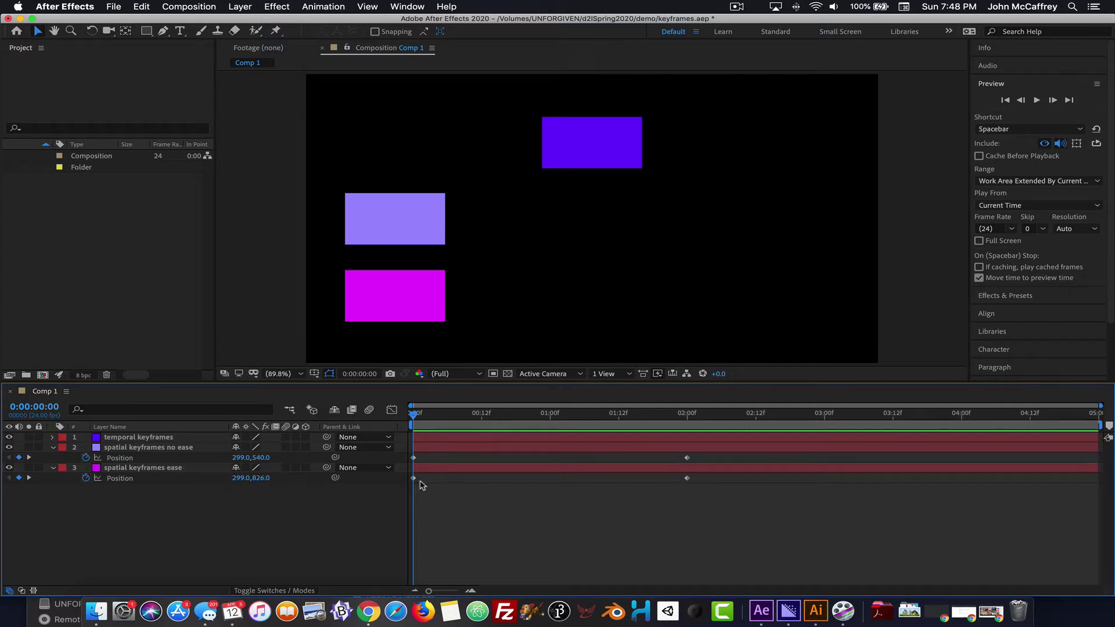
left_click(414, 479)
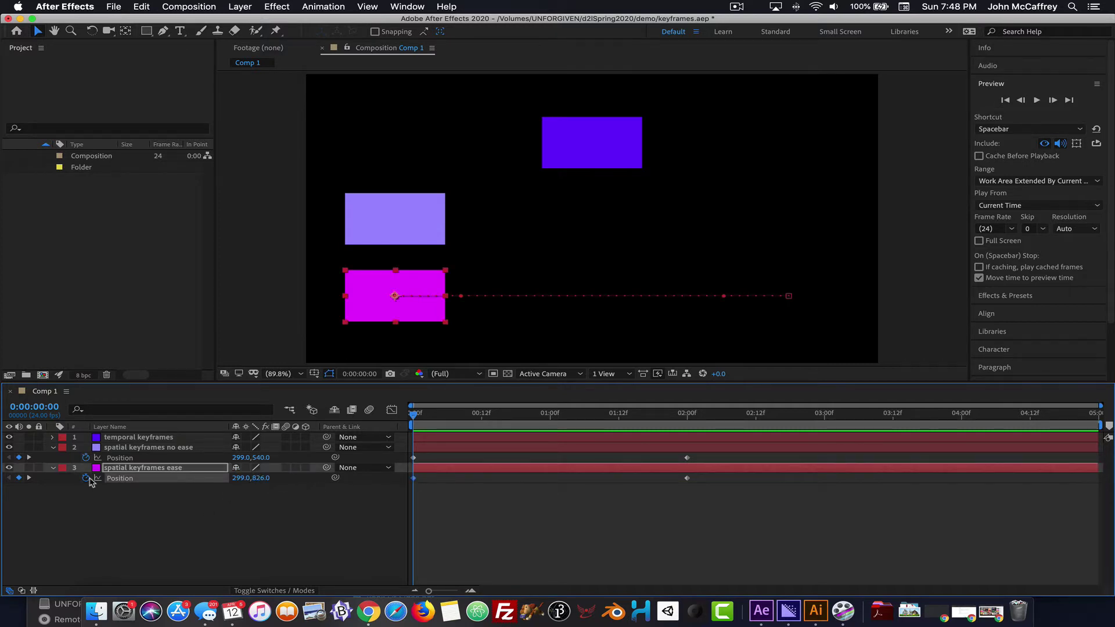
left_click(123, 479)
right_click(414, 479)
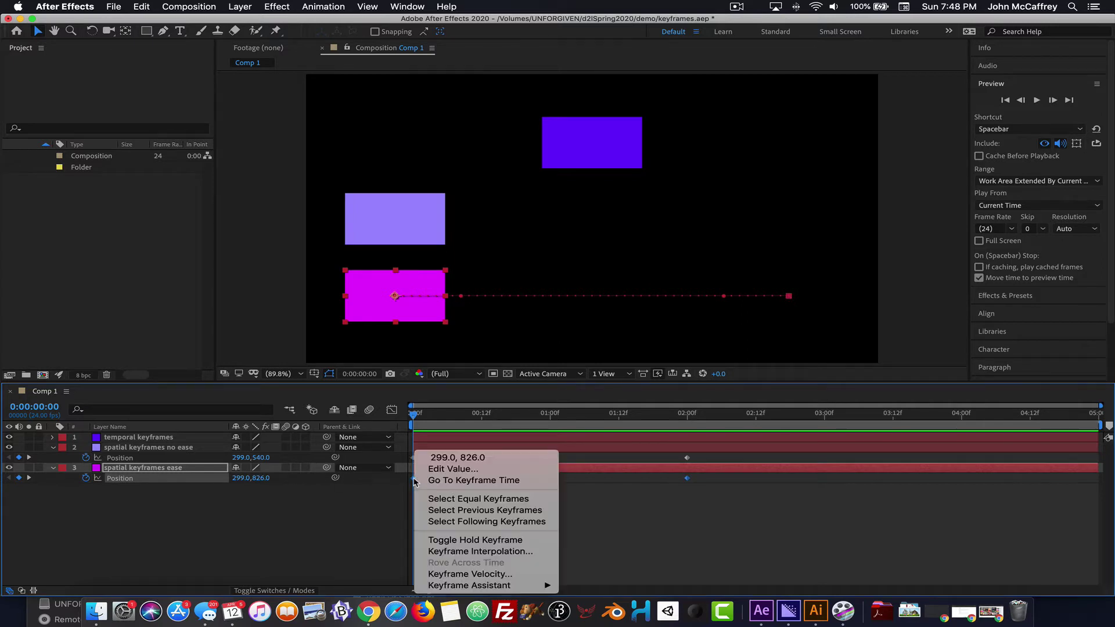
mouse_move(463, 586)
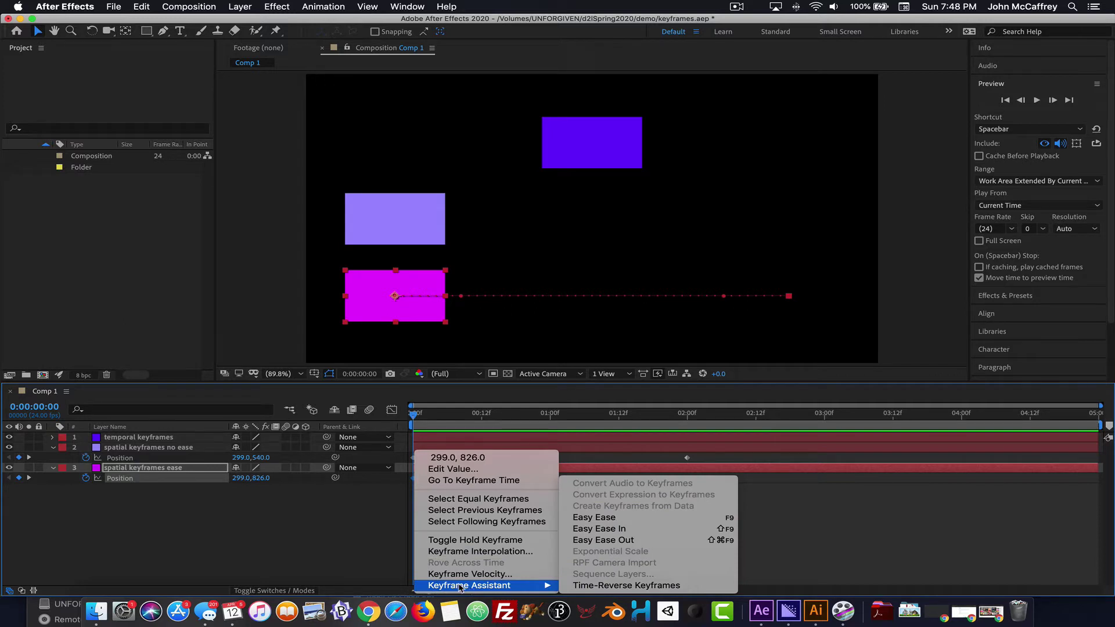
left_click(630, 523)
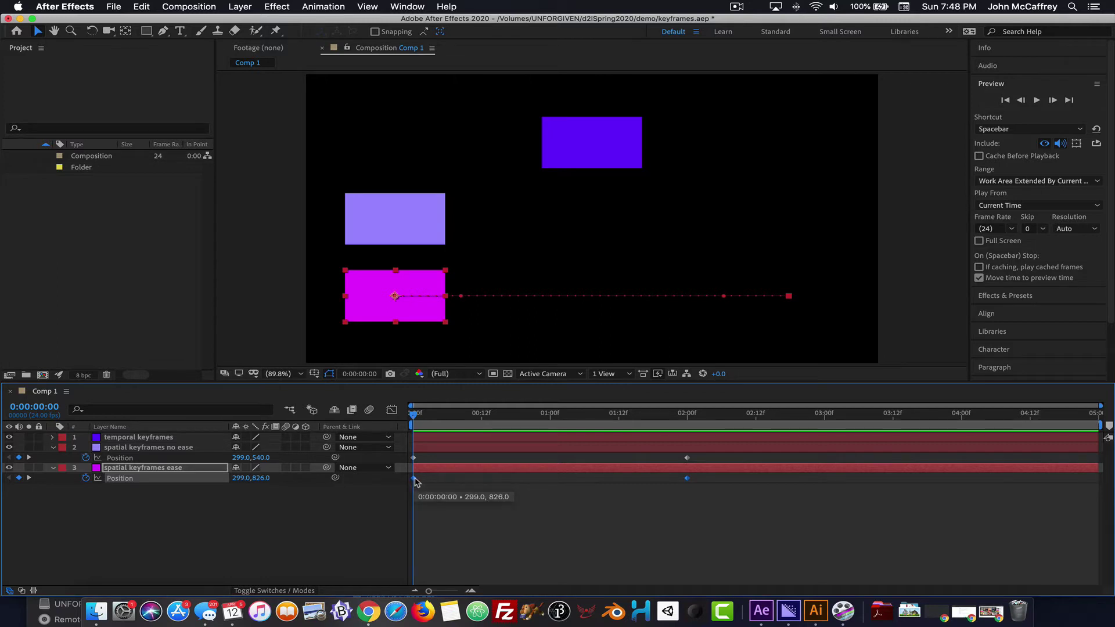
right_click(415, 479)
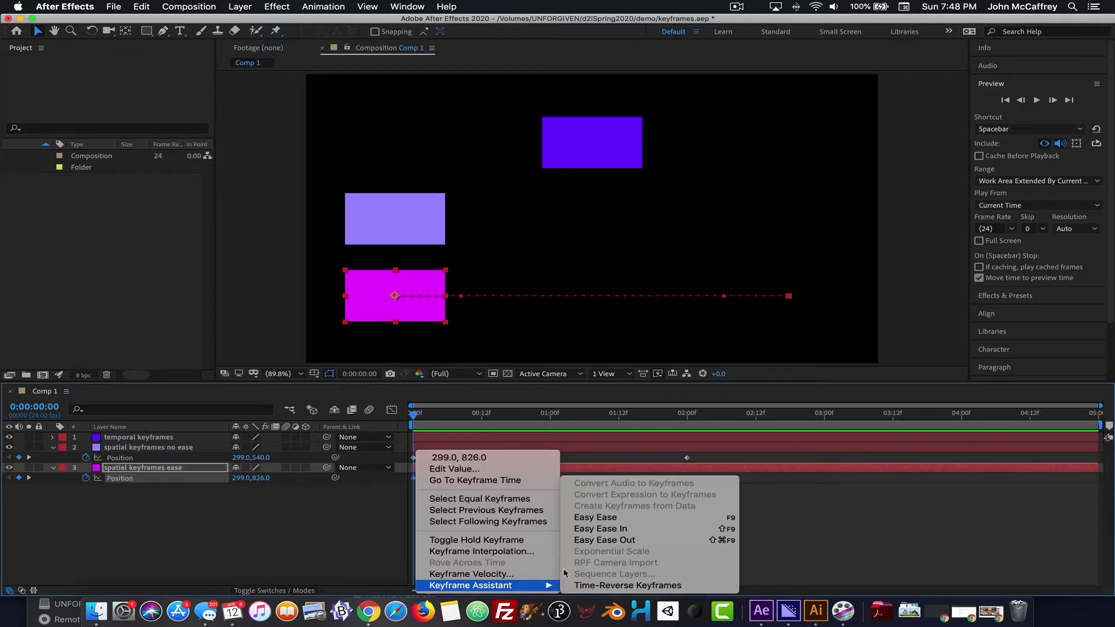
left_click(600, 517)
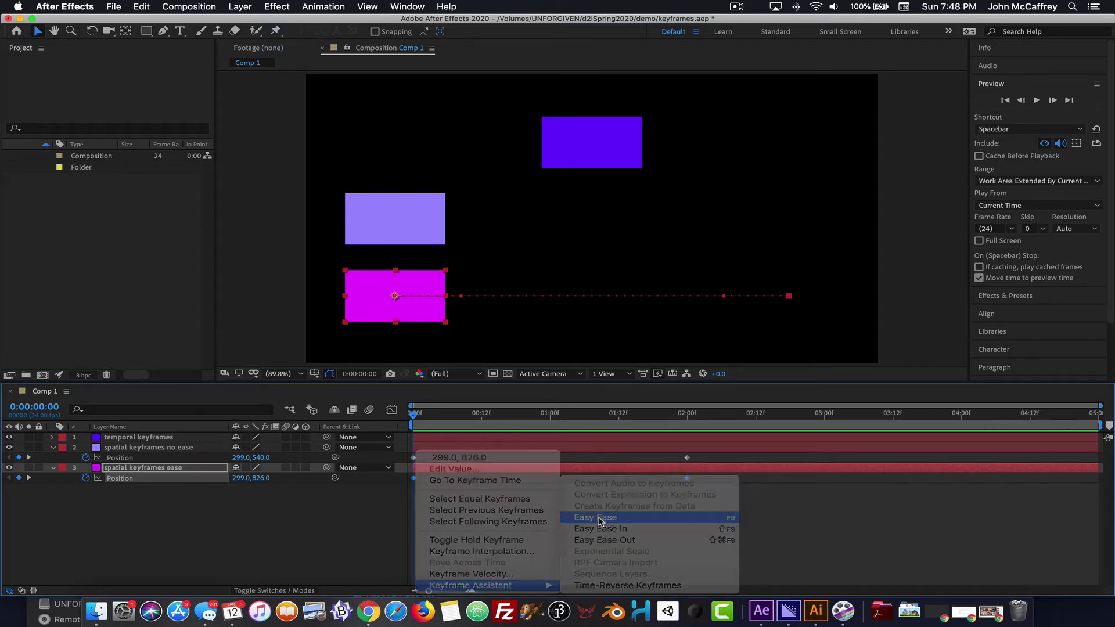
left_click(445, 508)
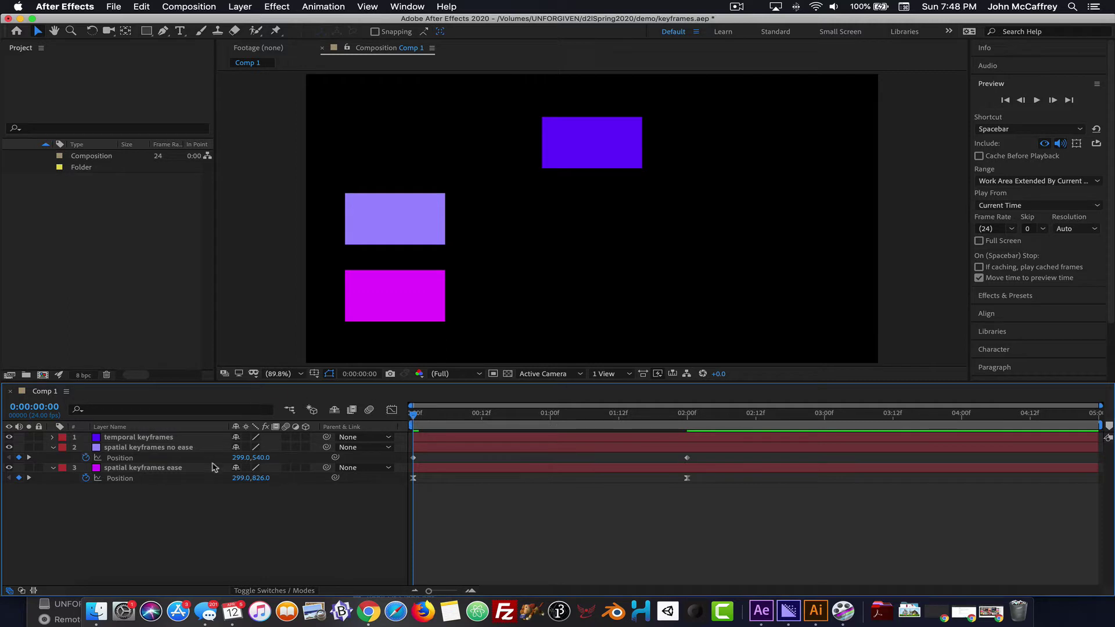
- Preview the animation from the first frame to compare the eased layer's motion with the non-eased one
key("space")
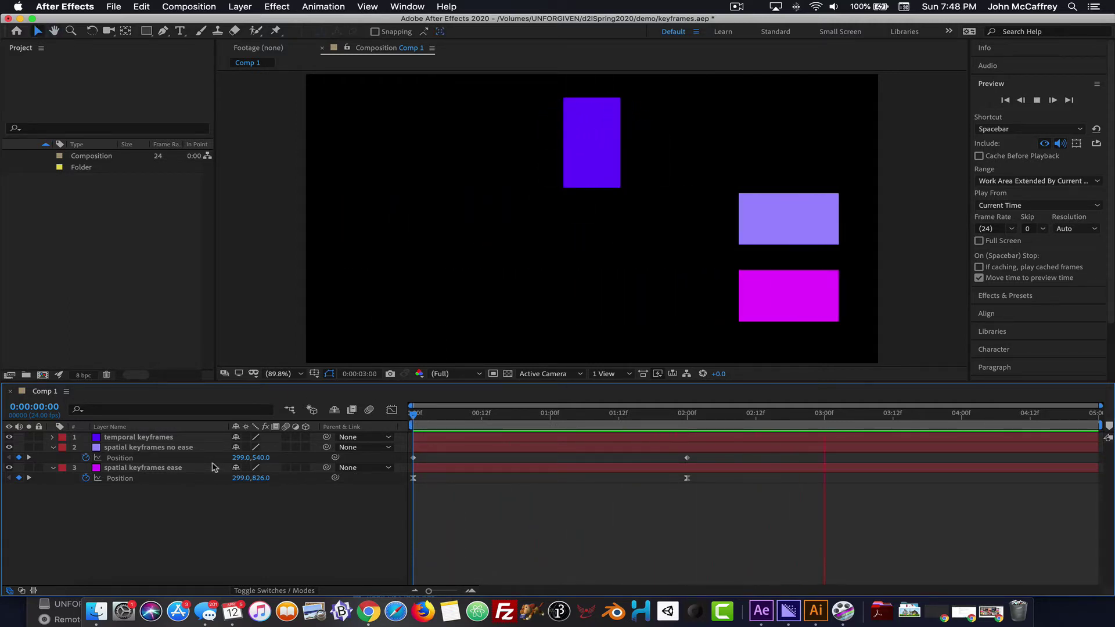
left_click(583, 413)
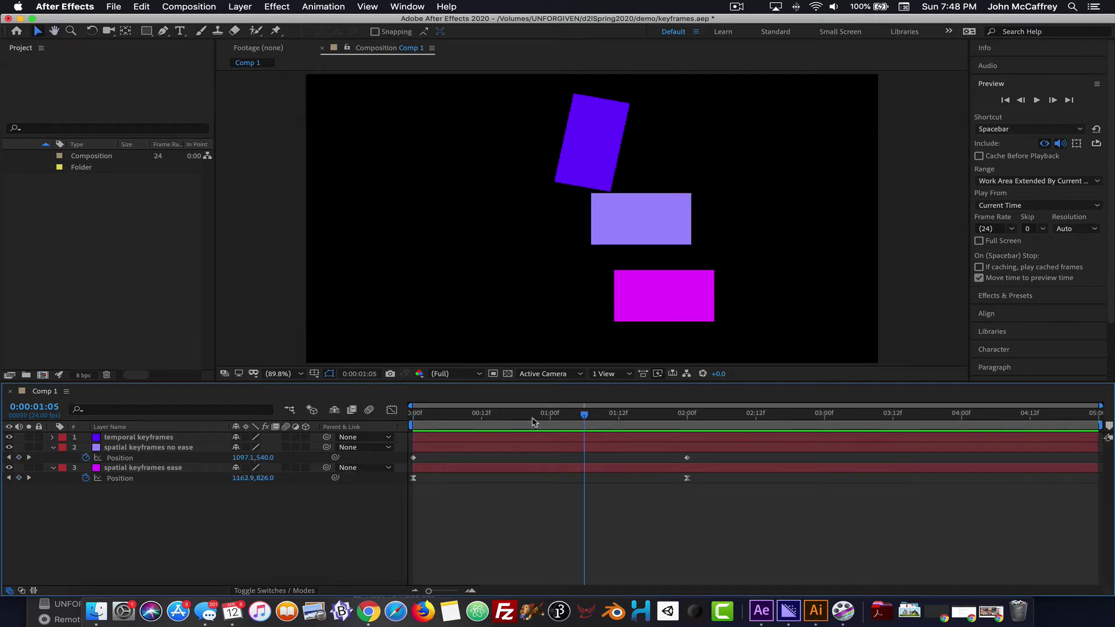
key("Home")
key("space")
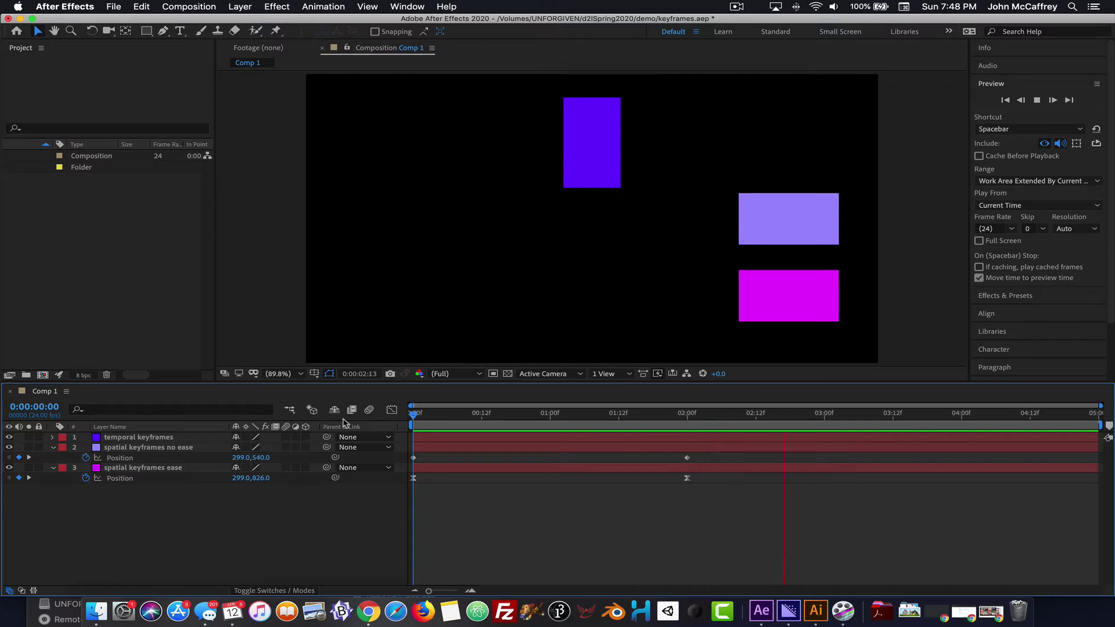
- Shorten the work area to end at about 0:00:02:12 and preview the animation from the first frame within it
key("space")
left_click_drag(1099, 426, 729, 428)
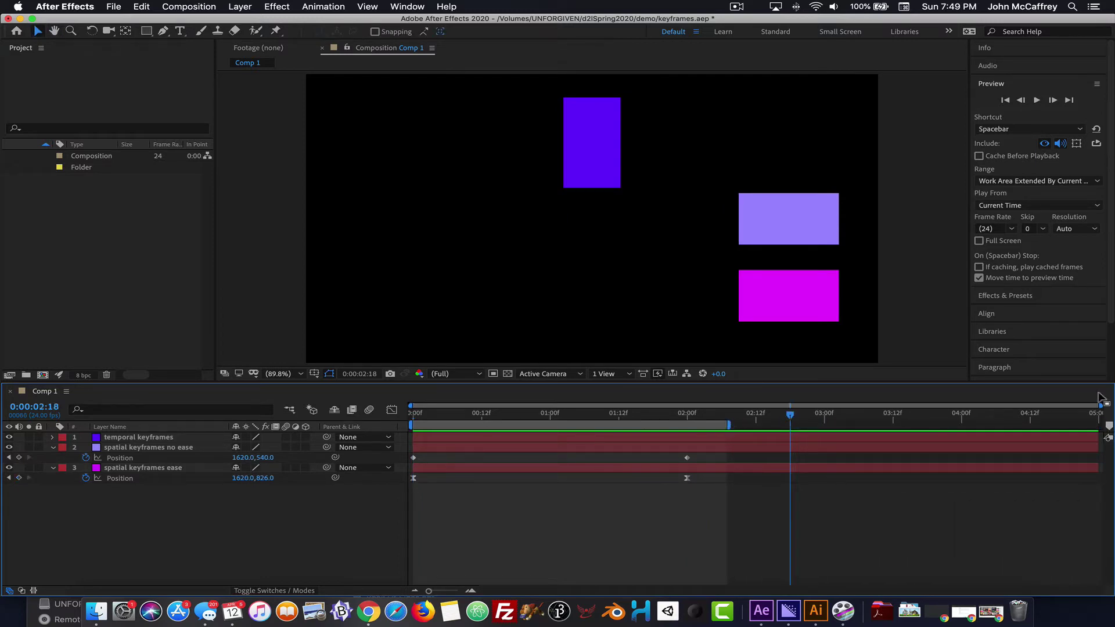
left_click_drag(1100, 406, 869, 410)
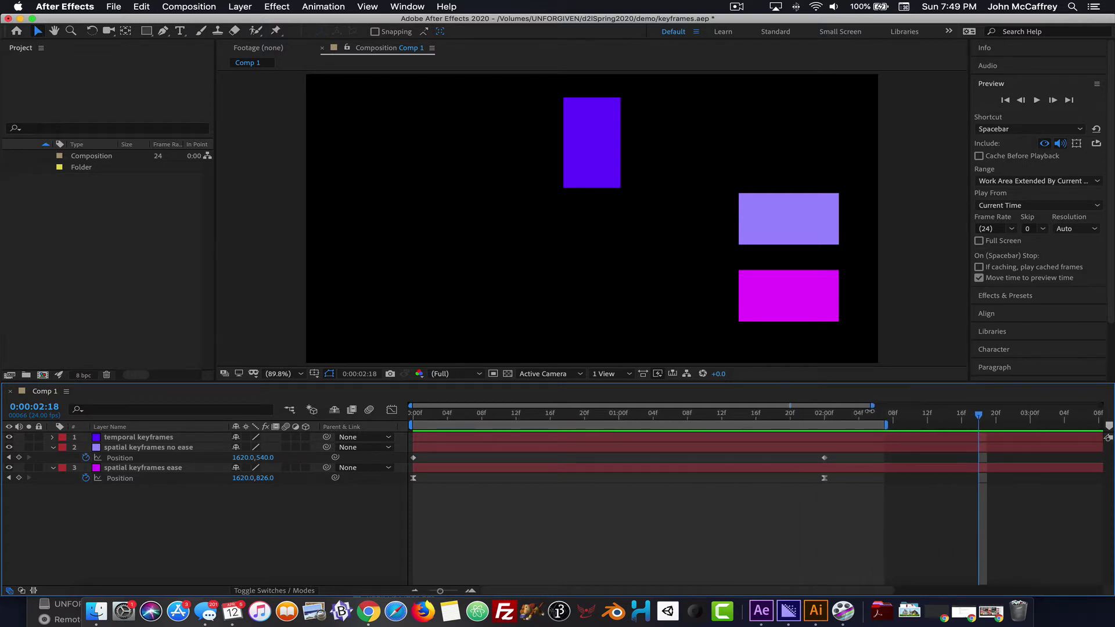
left_click_drag(894, 425, 870, 425)
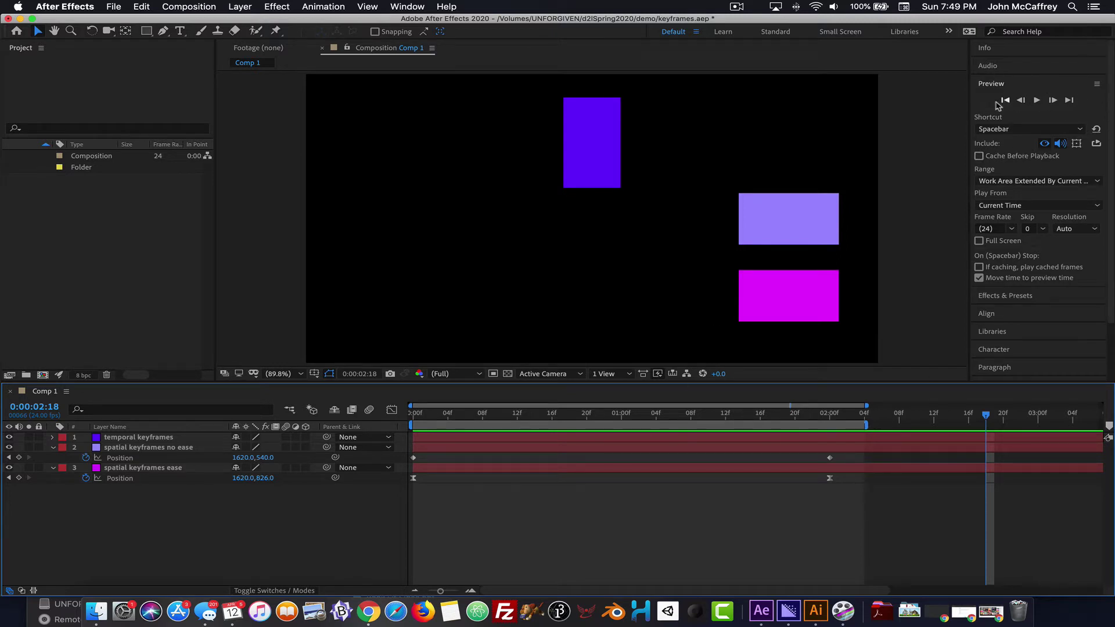
key("space")
key("space")
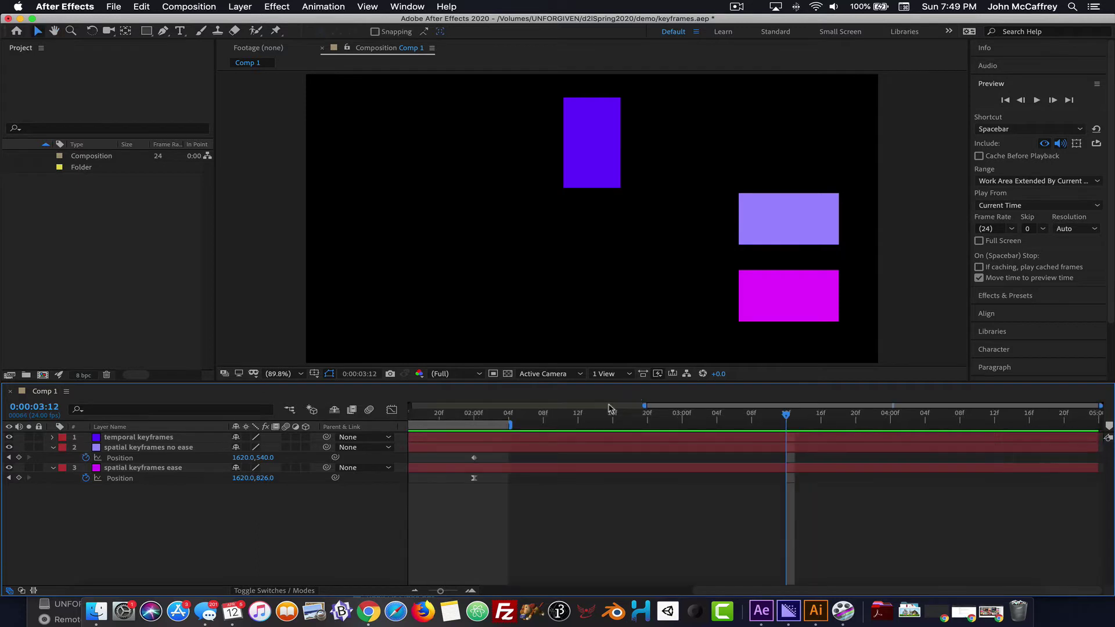
mouse_move(500, 426)
left_mouse_down()
mouse_move(646, 419)
mouse_move(498, 419)
left_mouse_up()
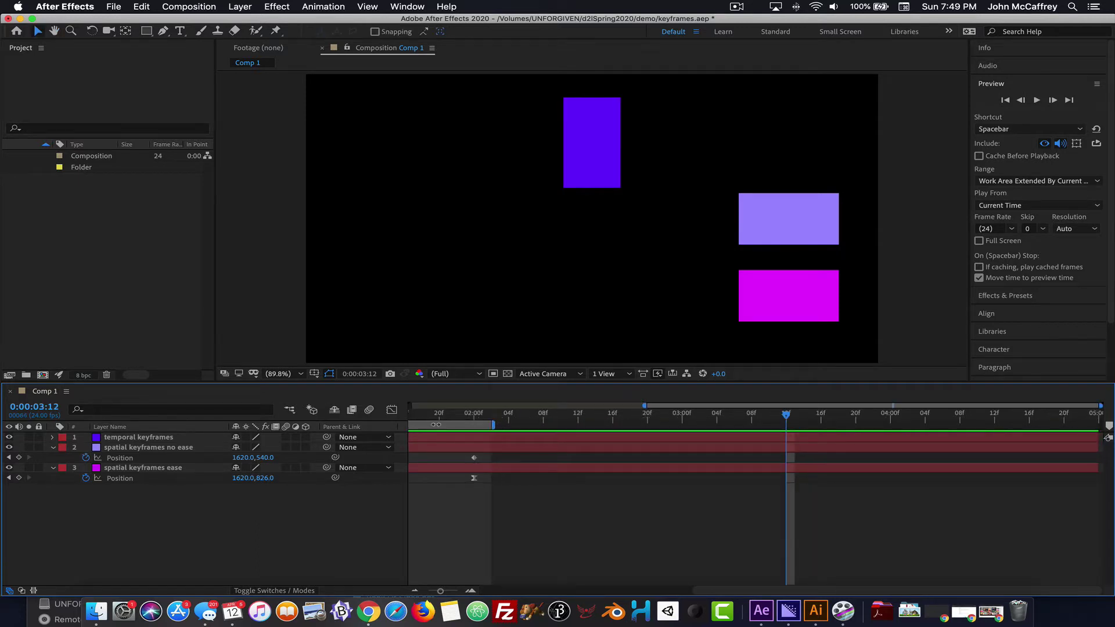
key("space")
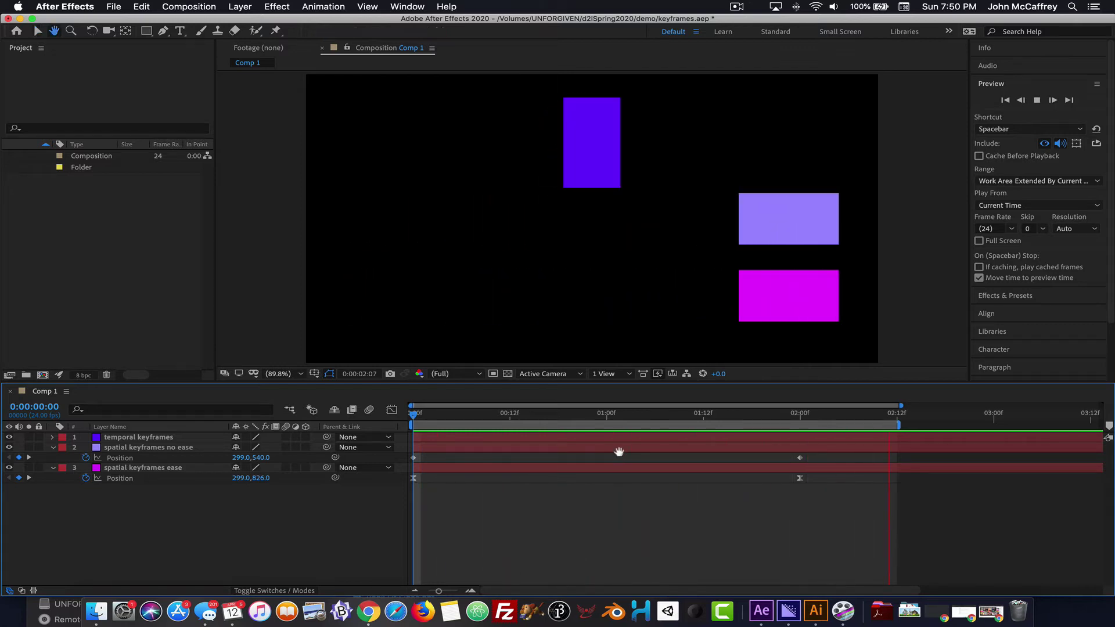
key("space")
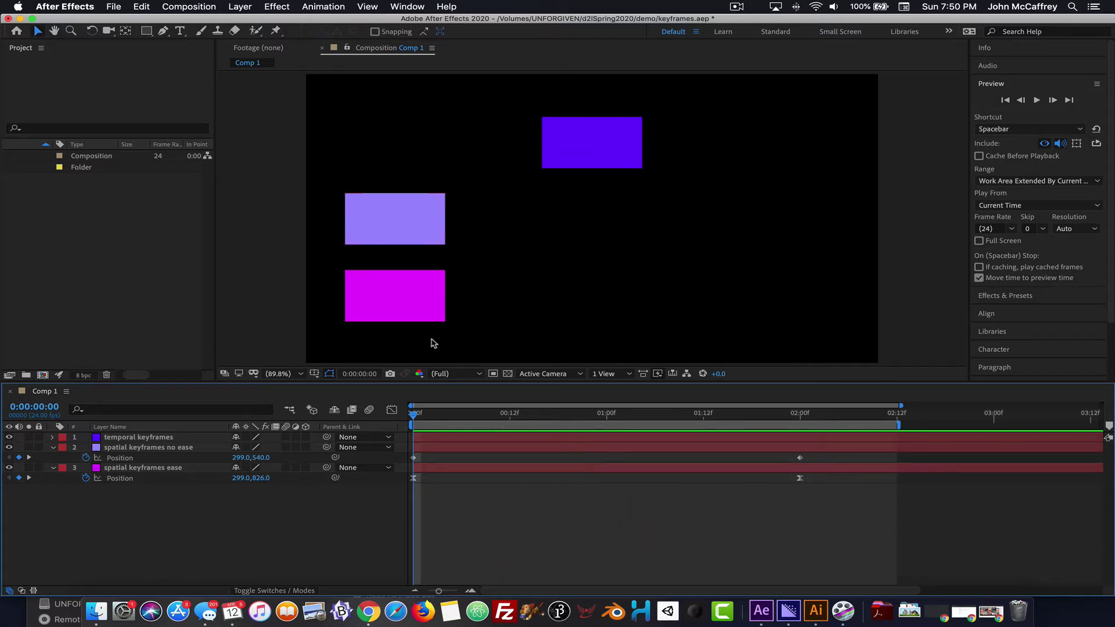
- Examine the motion paths of the spatial keyframes ease and no ease layers, and compare them with the temporal keyframes layer
left_click(123, 480)
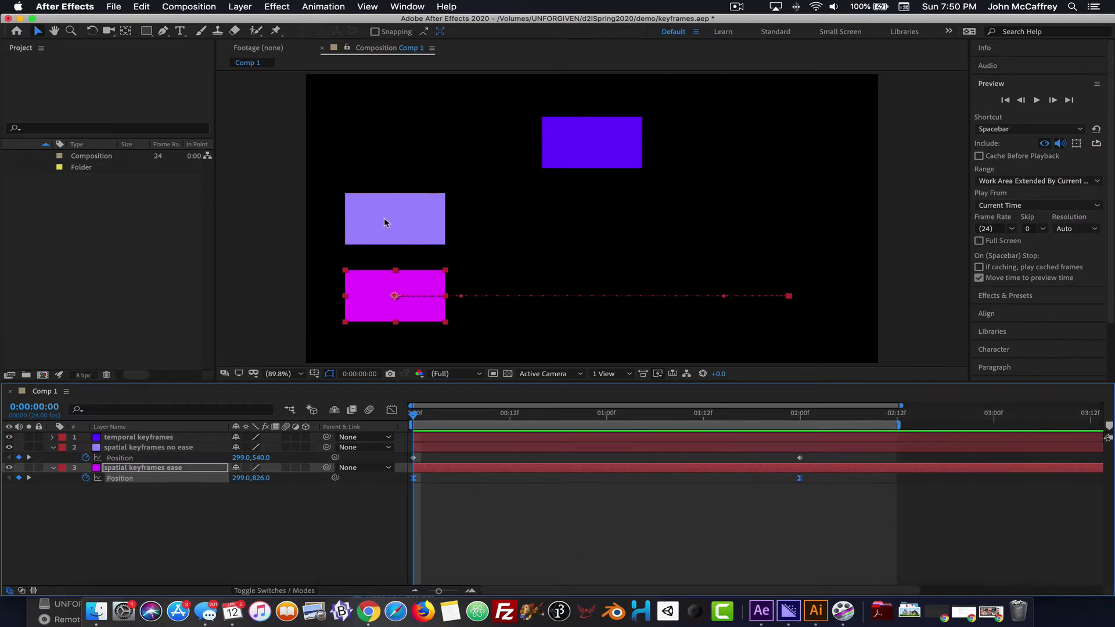
left_click(398, 230)
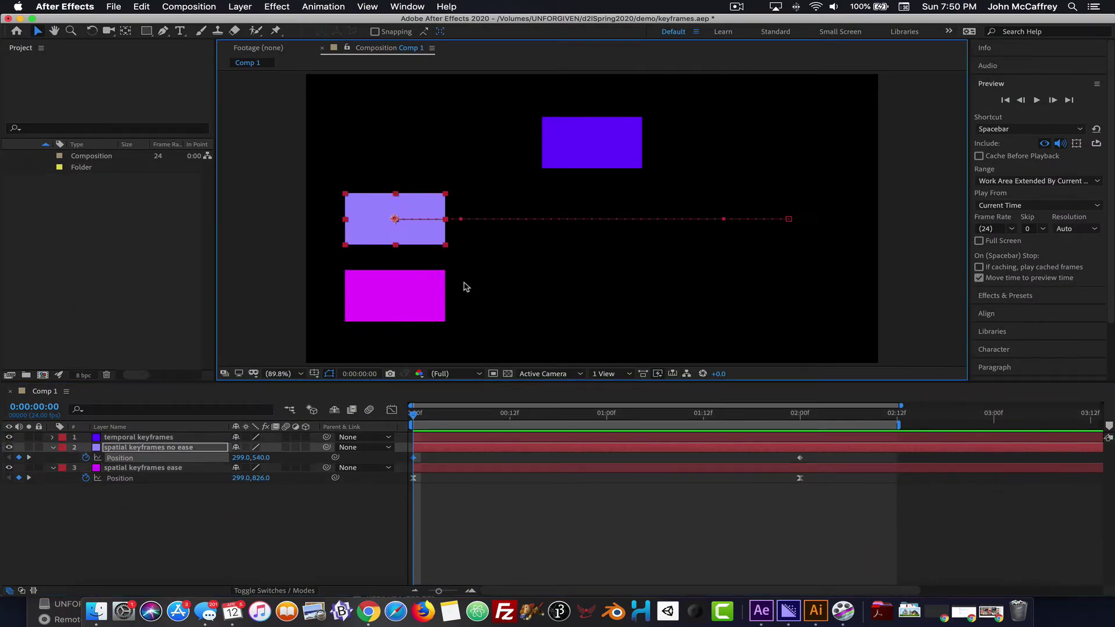
left_click(411, 305, "shift")
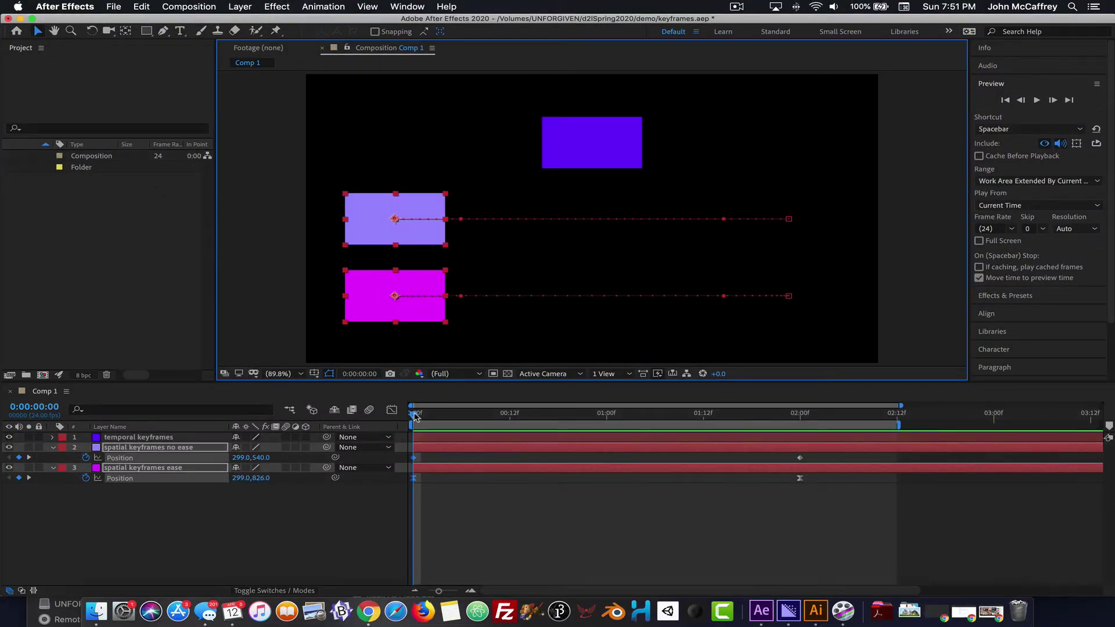
left_click_drag(414, 416, 357, 415)
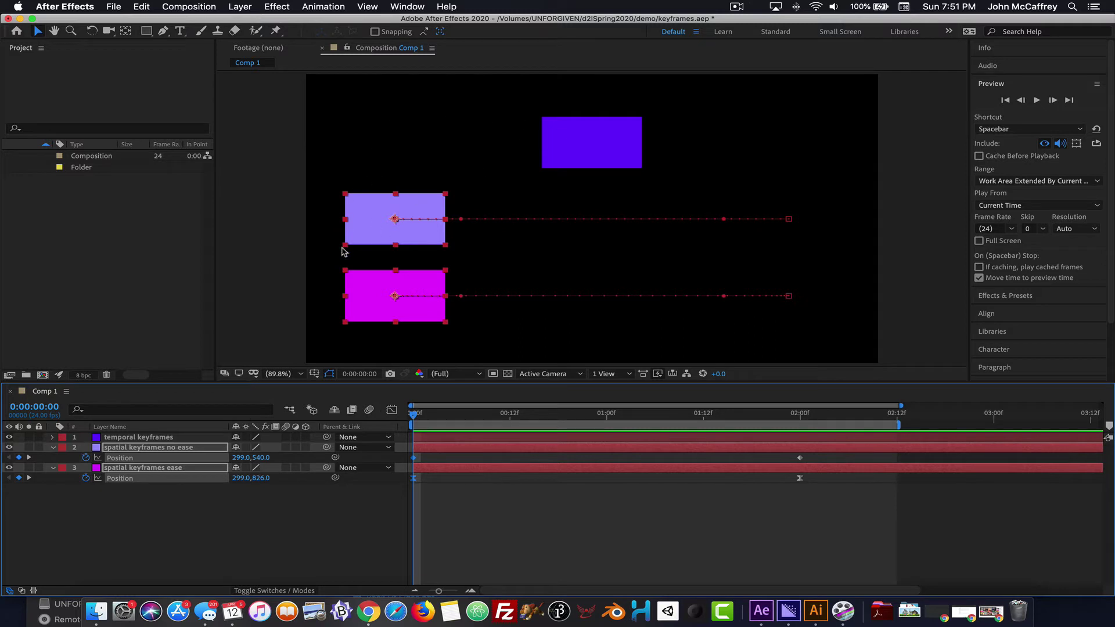
key("slash")
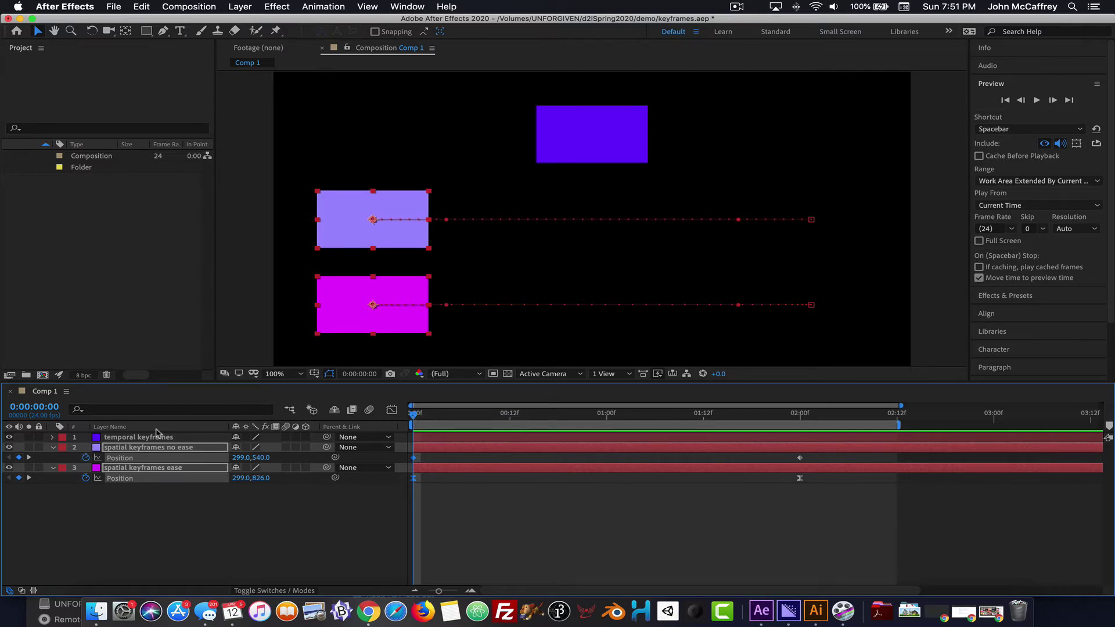
left_click(138, 438)
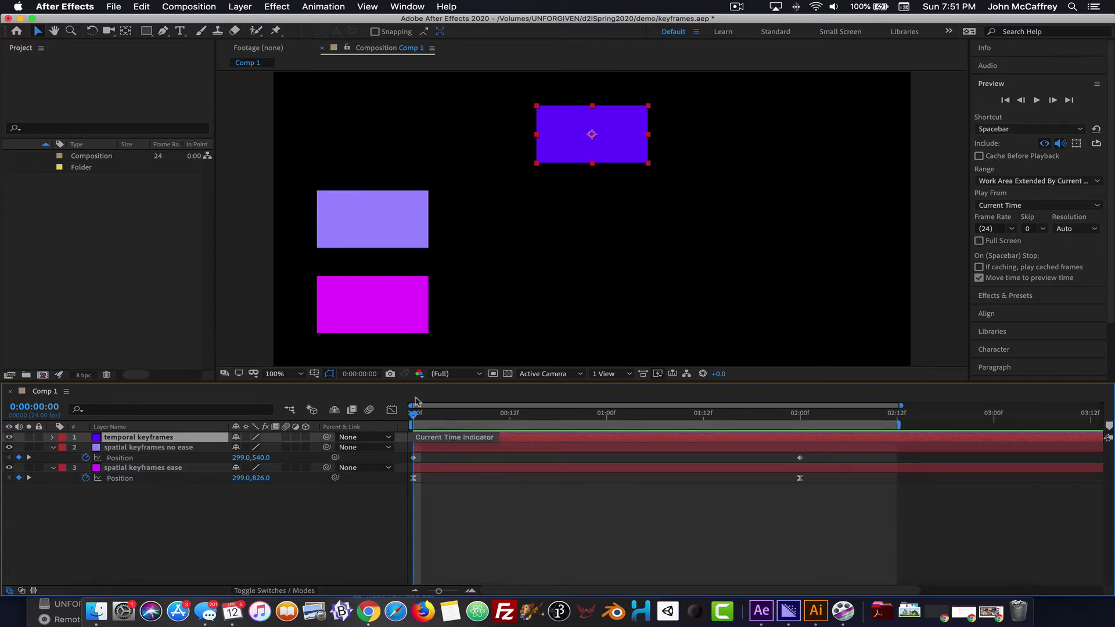
- Bend the spatial keyframes ease layer's motion path into an S-curve, pulling the start handle downward and the end handle upward
left_click(373, 316)
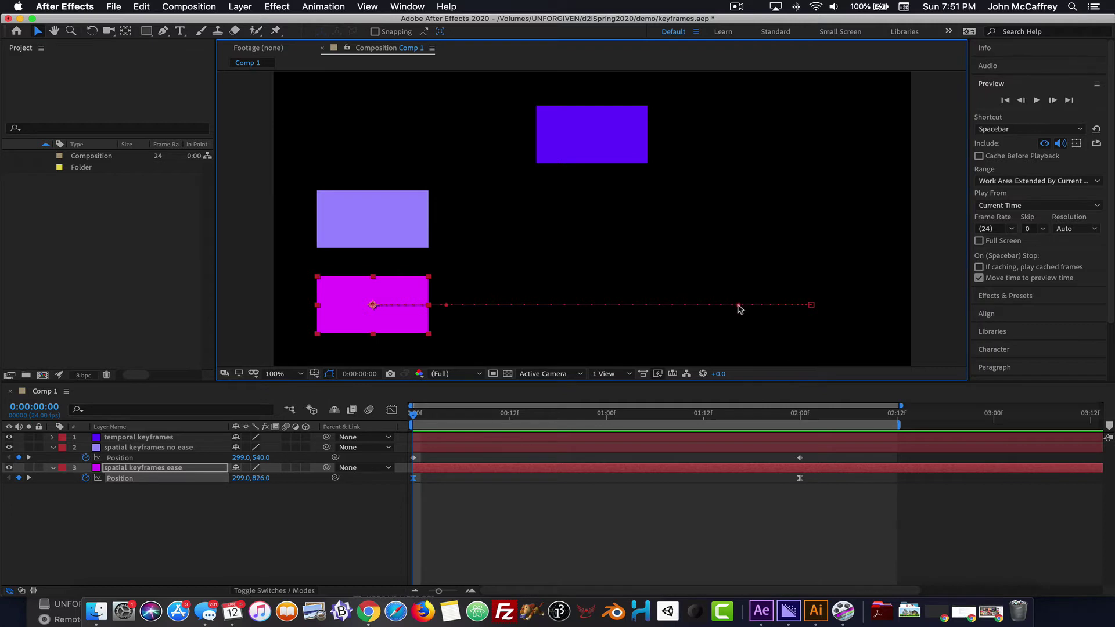
left_click_drag(738, 305, 721, 335)
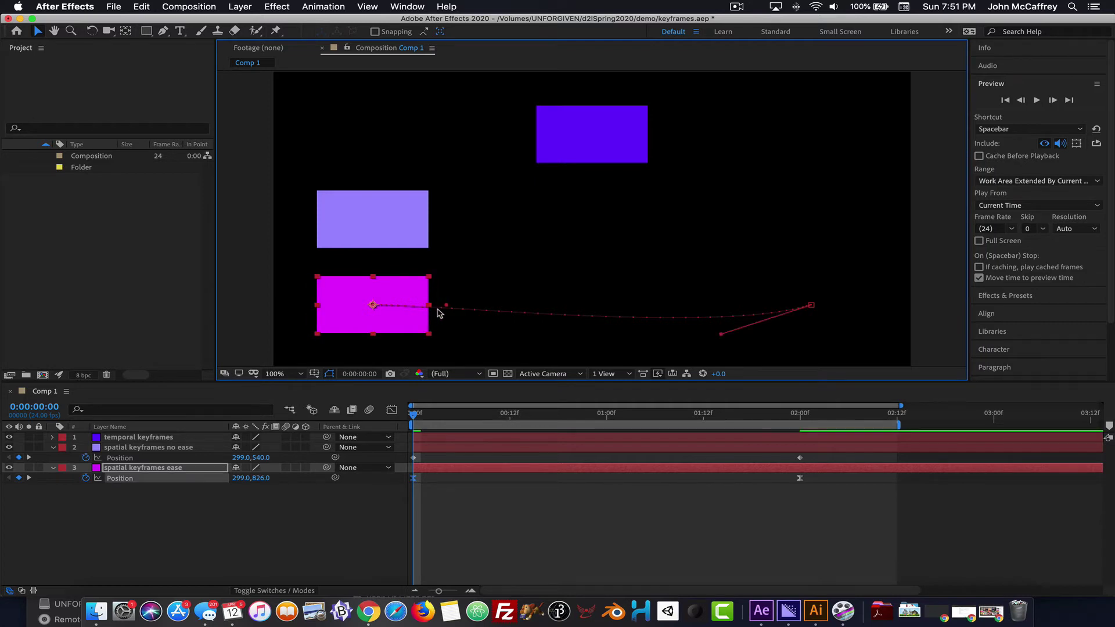
left_click_drag(446, 306, 486, 342)
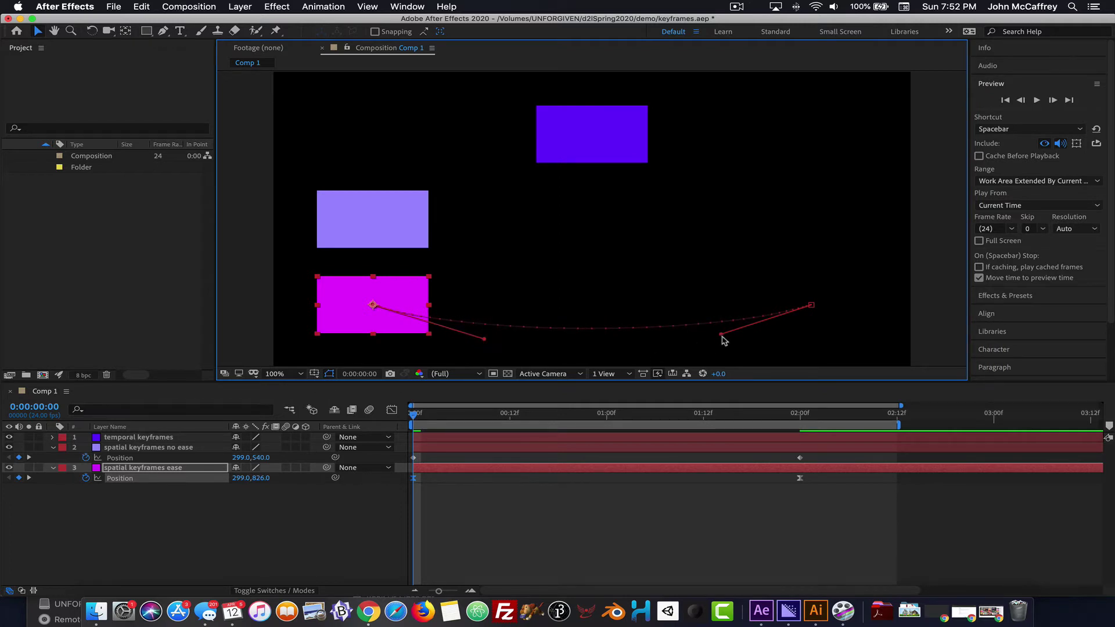
left_click_drag(722, 336, 716, 286)
mouse_move(707, 279)
left_mouse_down()
mouse_move(643, 270)
mouse_move(701, 288)
left_mouse_up()
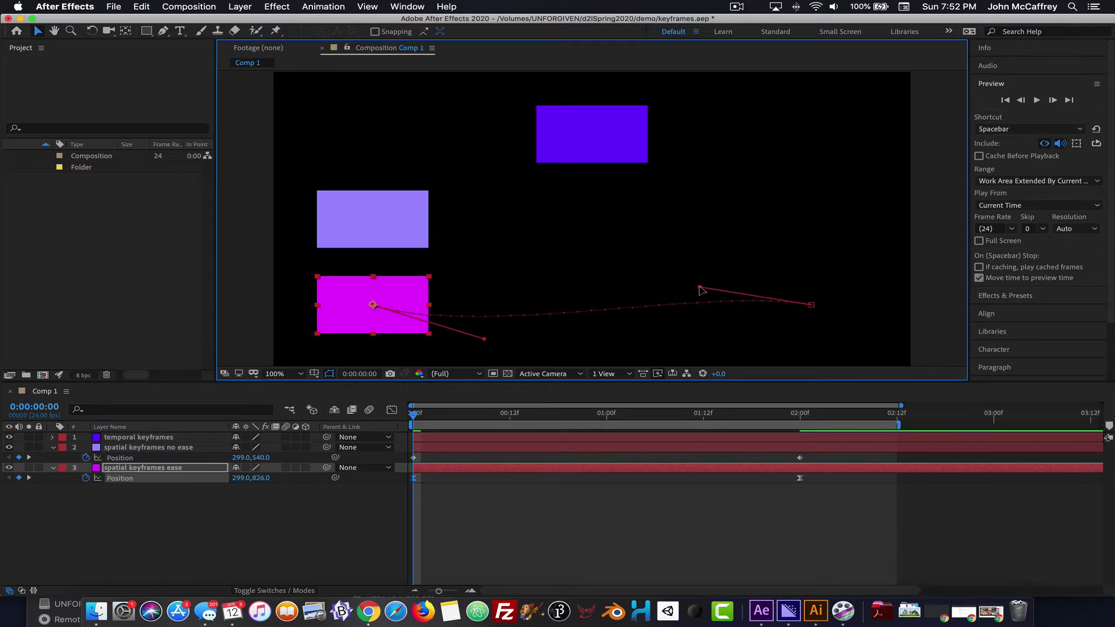
- Curve the spatial keyframes no ease layer's motion path by pulling its start handle upward and its end handle downward
left_click(422, 238)
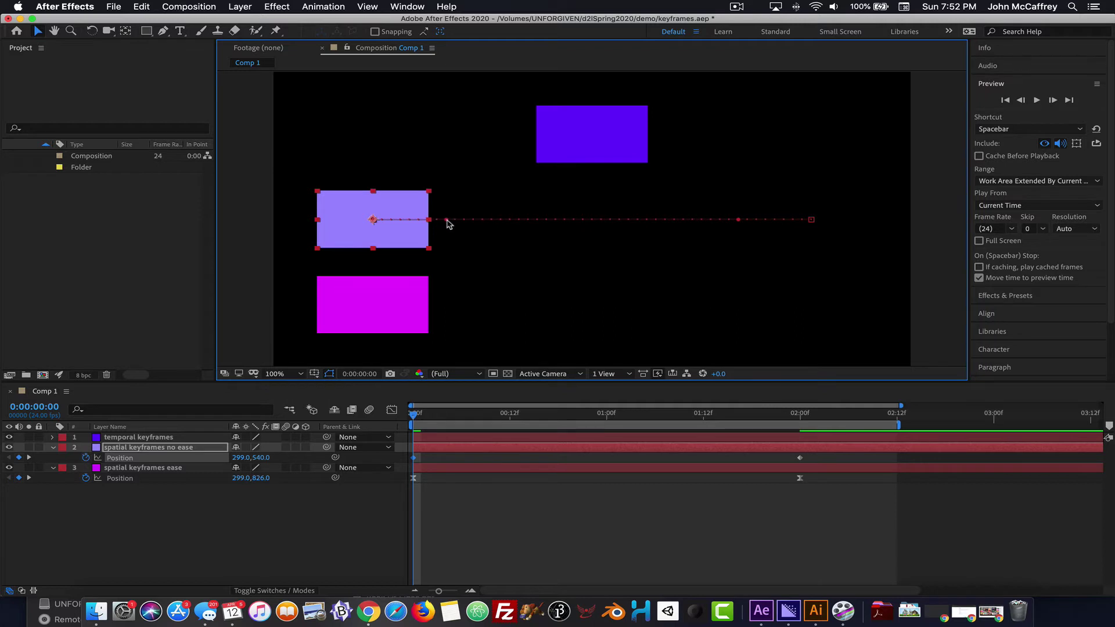
left_click_drag(444, 221, 434, 154)
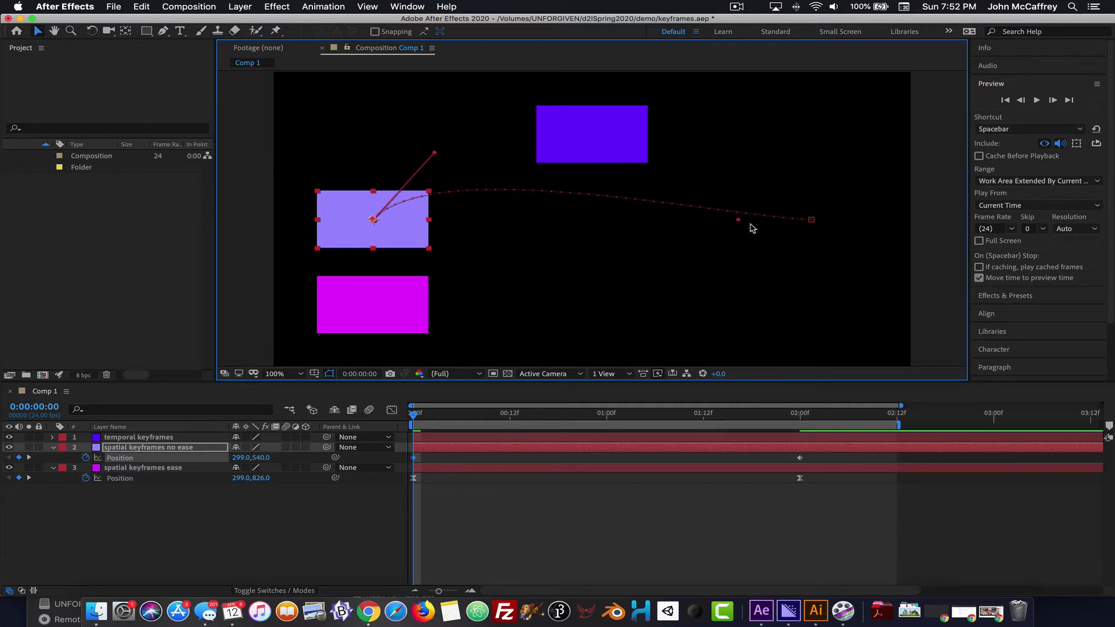
left_click_drag(738, 221, 676, 271)
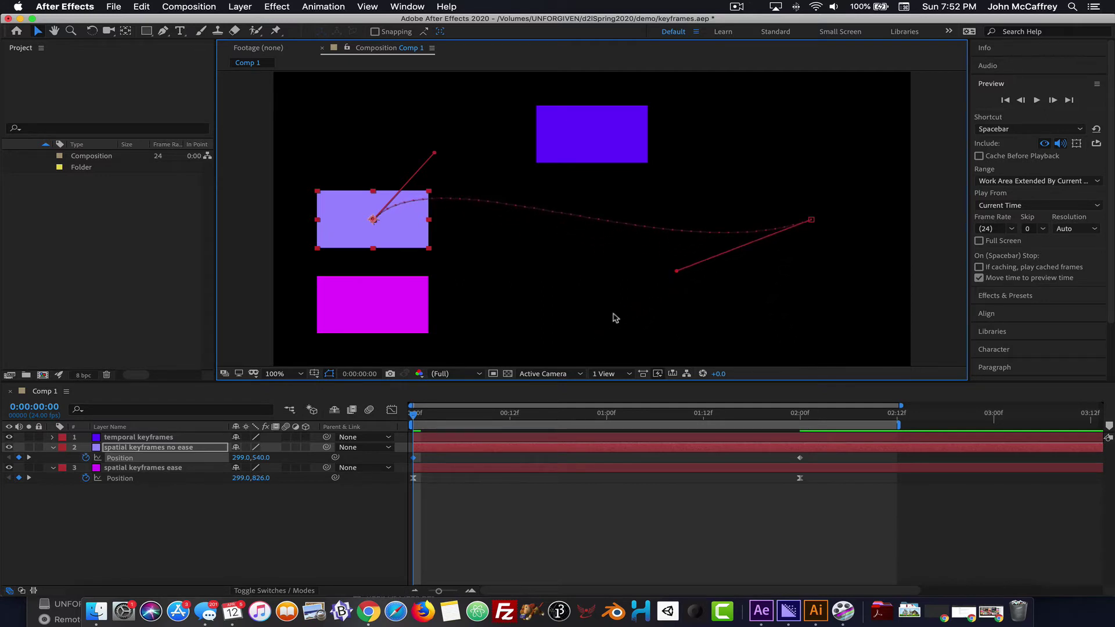
- Scrub both spatial layers along their curved paths and preview the animation from the first frame
left_click_drag(413, 415, 817, 417)
left_click(820, 308, "shift")
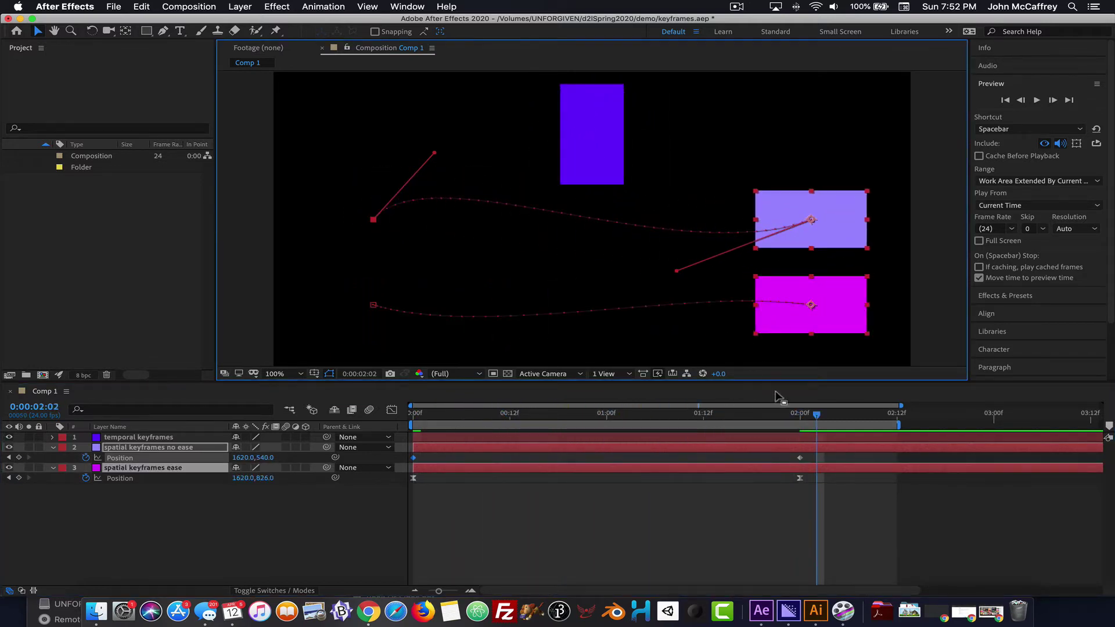
left_click_drag(818, 416, 350, 430)
key("space")
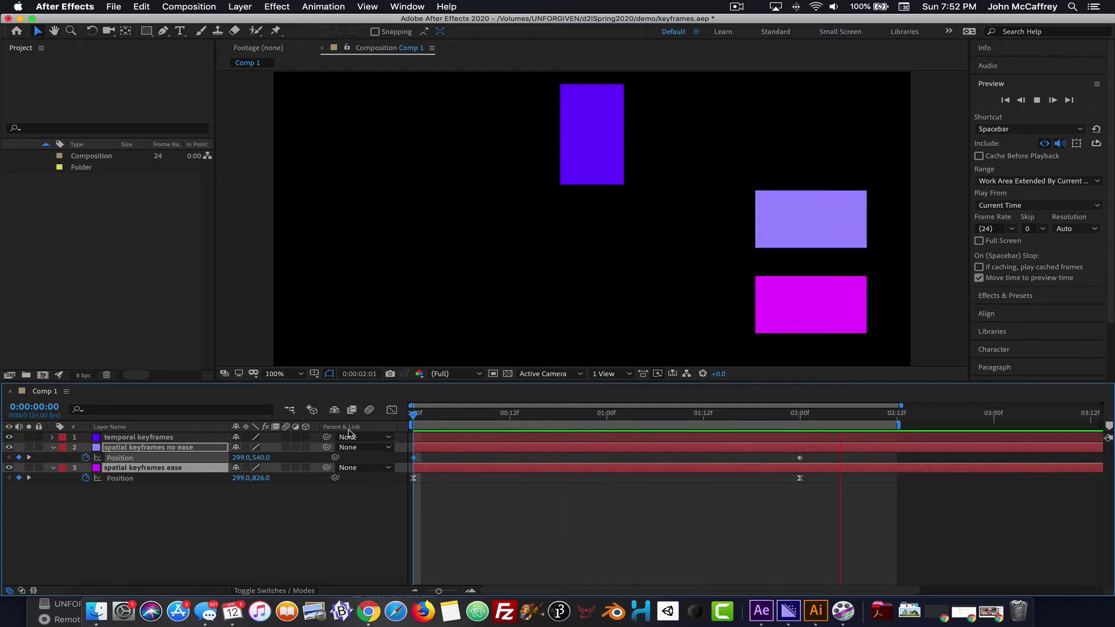
key("space")
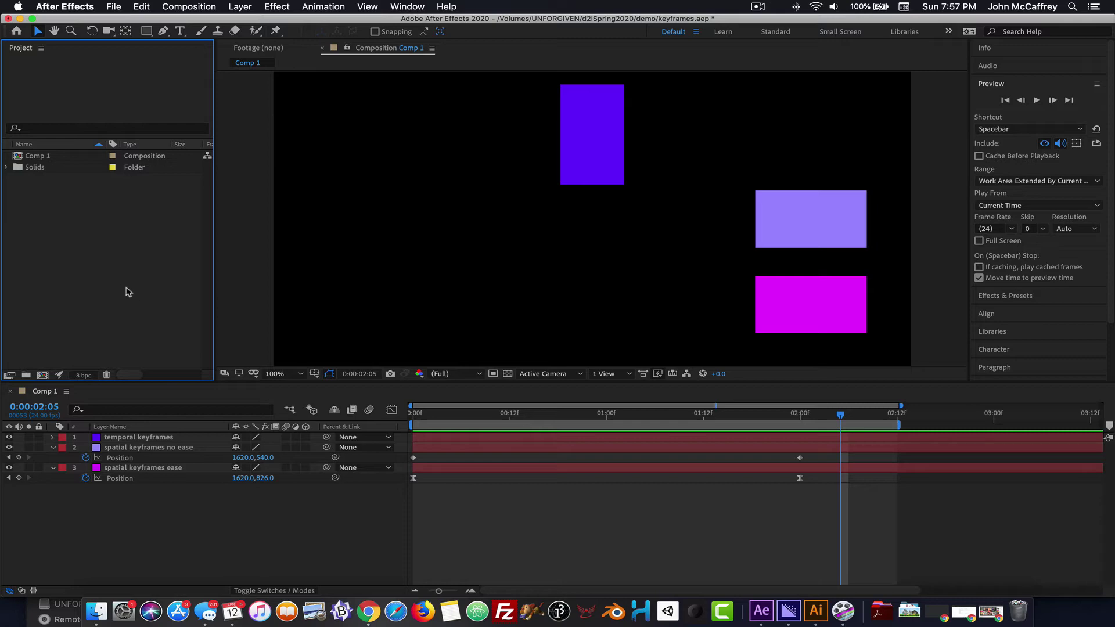
- Switch to Illustrator and toggle the ship and background layers of bkpath.ai off and on to check their contents
key("super+Tab")
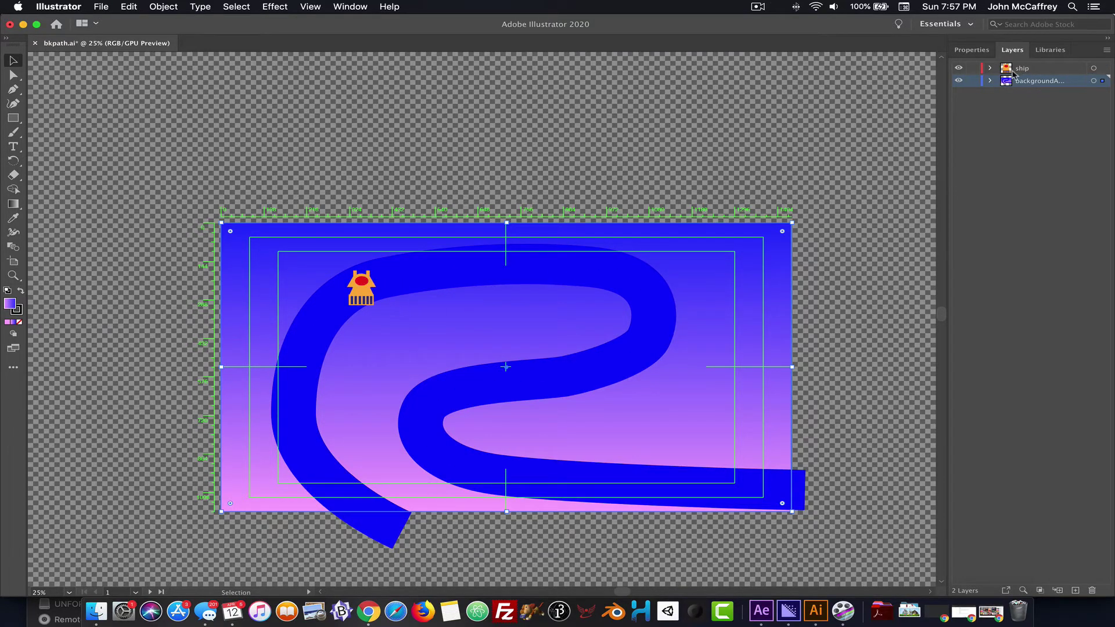
left_click(959, 69)
left_click(957, 82)
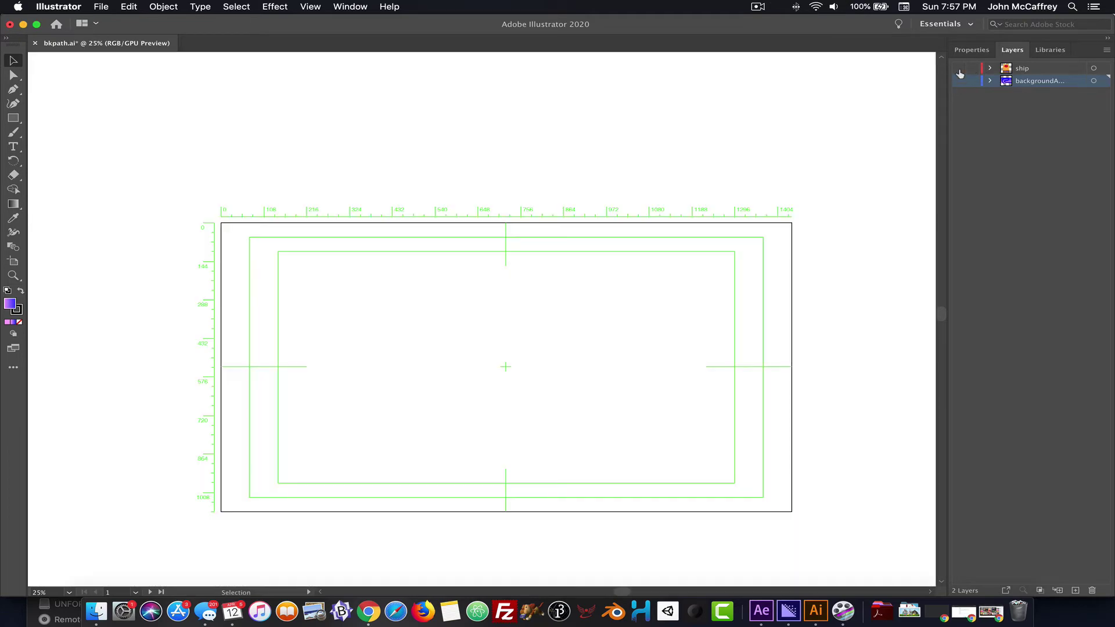
left_click(958, 69)
left_click(958, 69)
left_click(959, 81)
left_click(959, 69)
- Save the bkpath.ai artwork and switch back to After Effects
key("a")
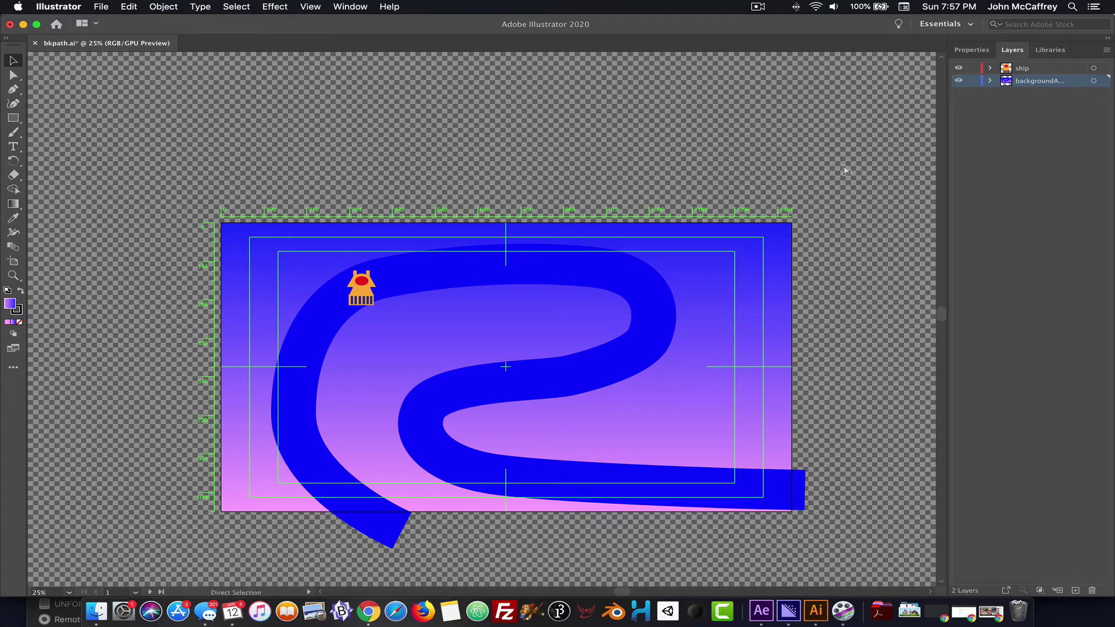
key("super+s")
key("super+Tab")
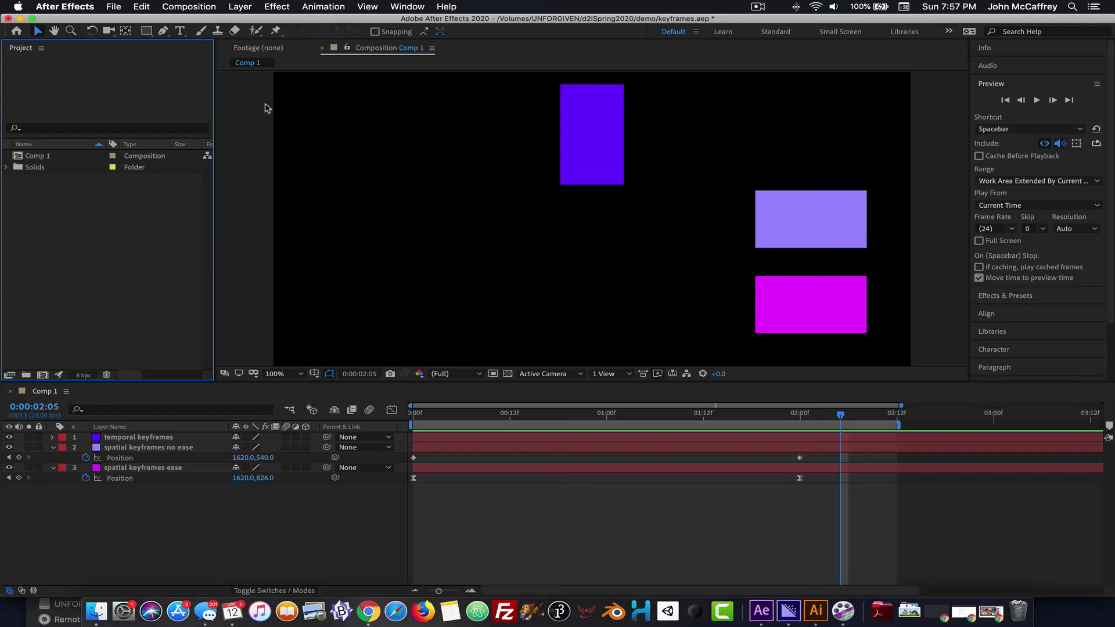
- Import bkpath.ai from the demo folder into the project as Composition - Retain Layer Sizes
double_click(79, 241)
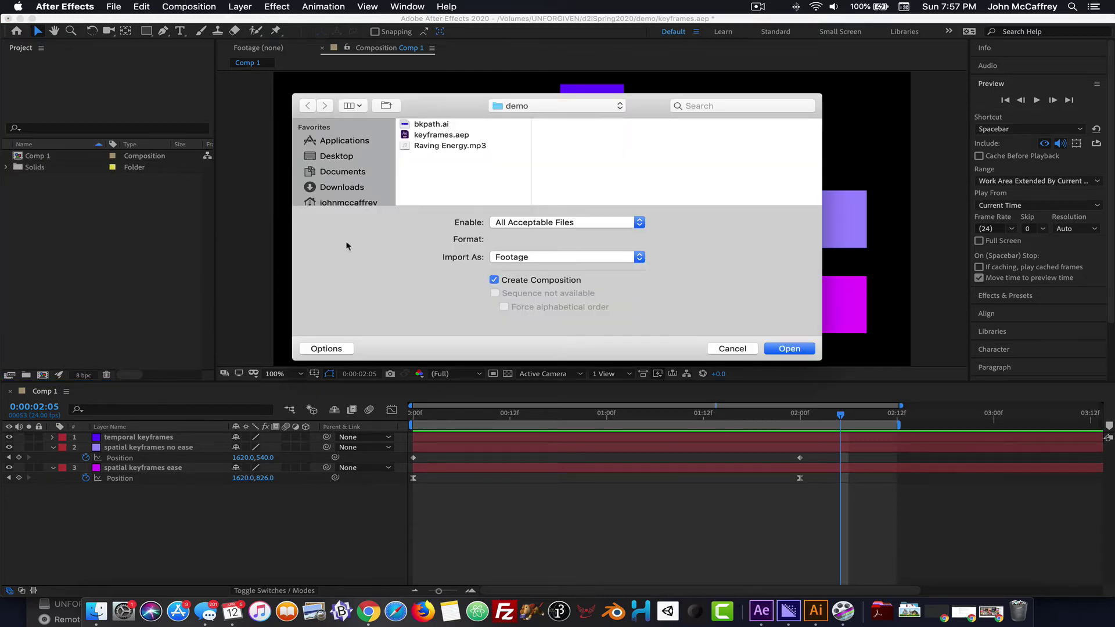
left_click(439, 124)
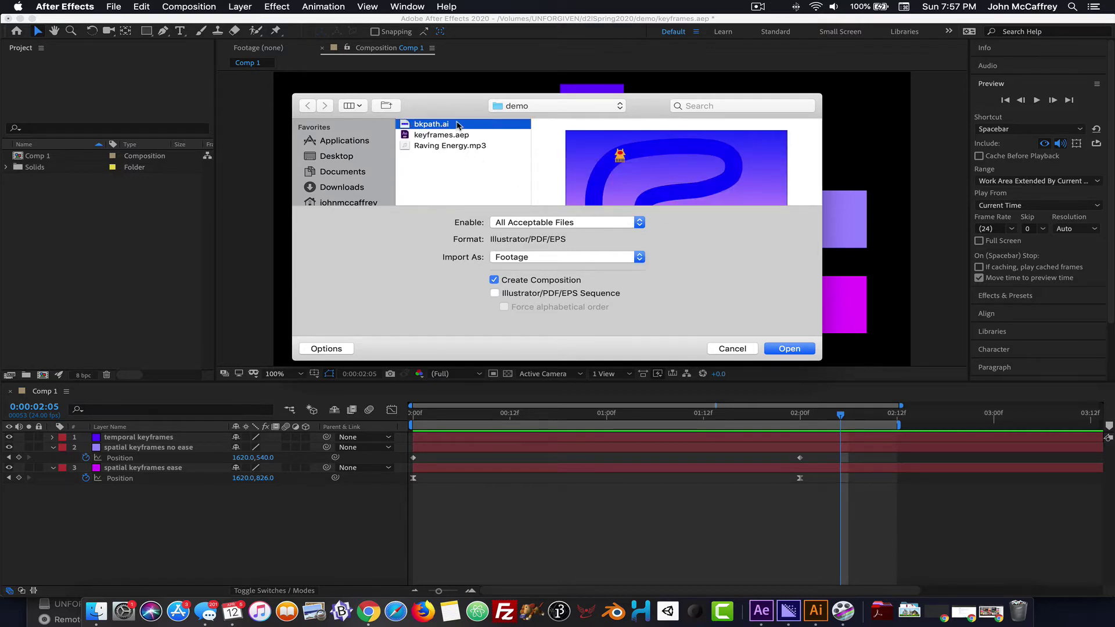
left_click(533, 258)
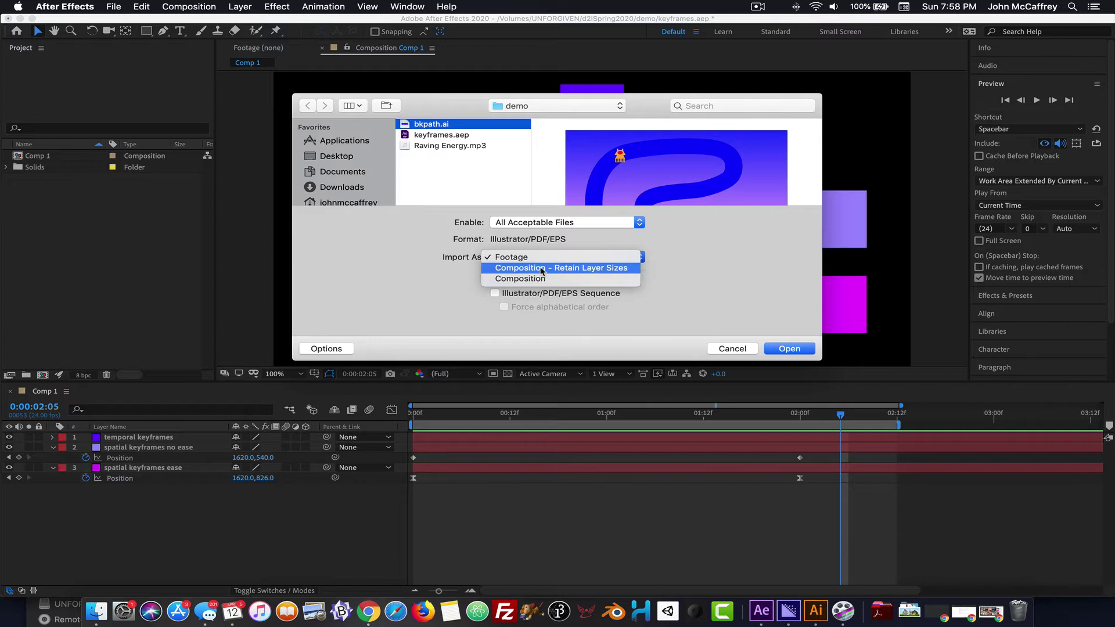
left_click(541, 268)
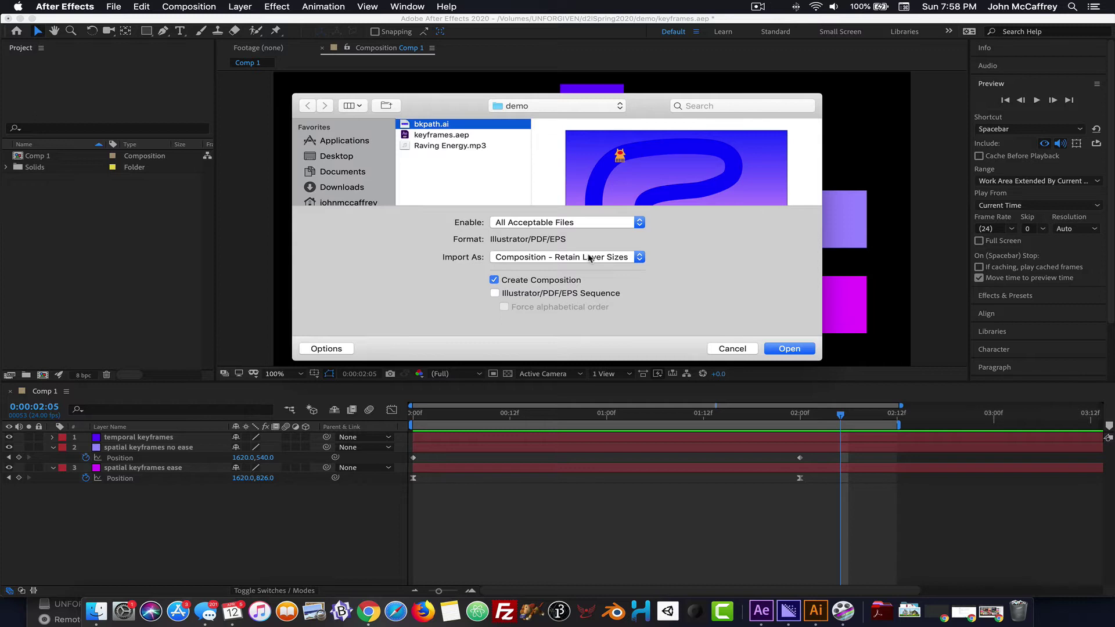
left_click(589, 257)
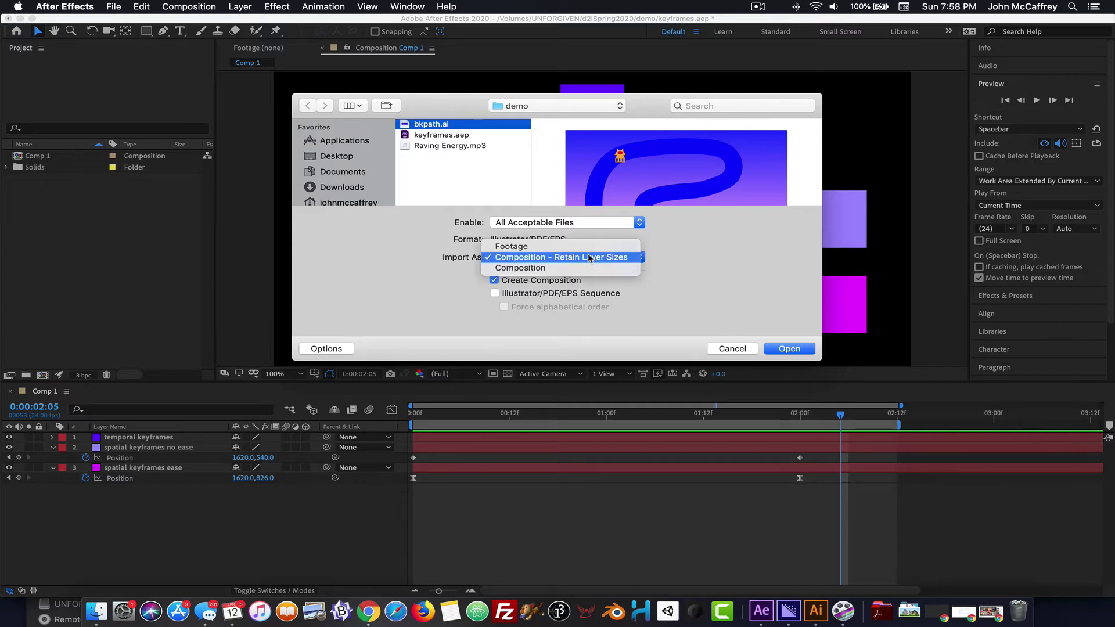
left_click(531, 258)
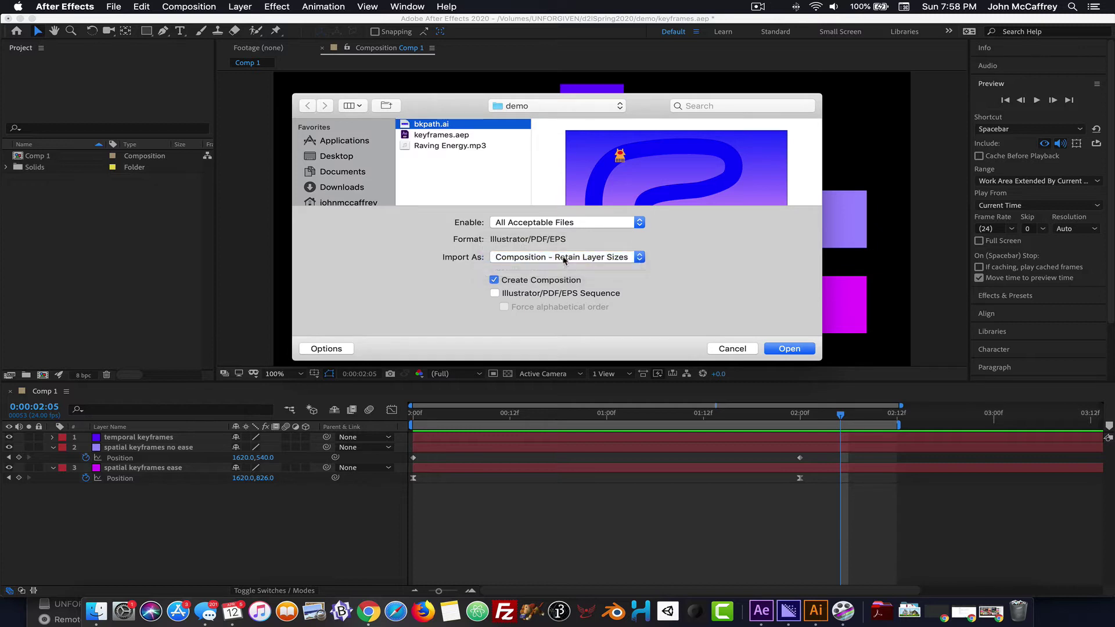
left_click(791, 349)
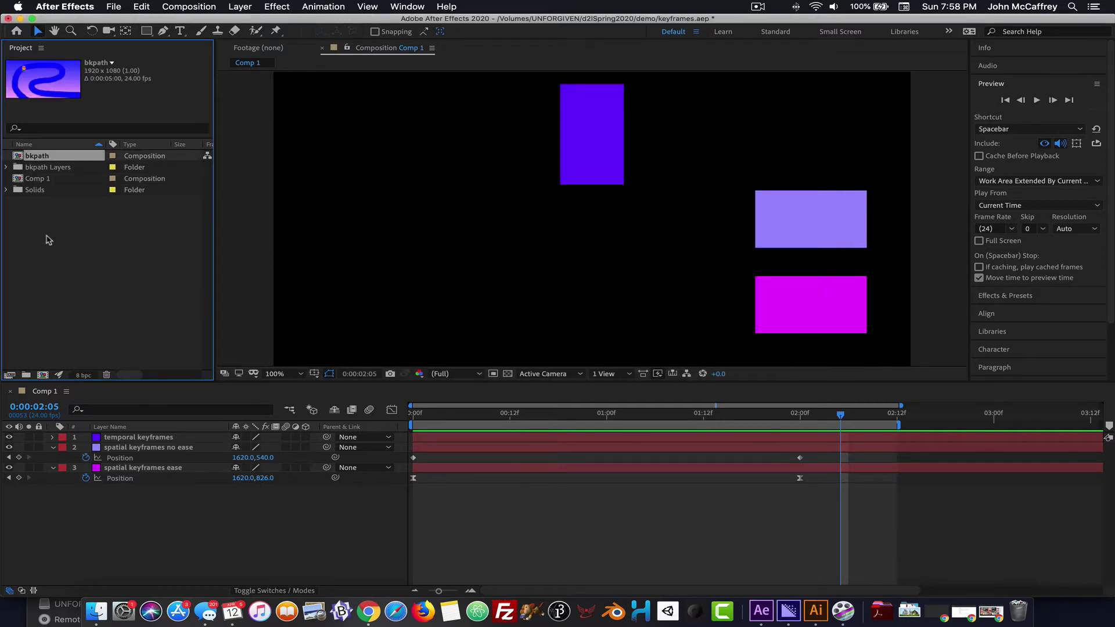
left_click(49, 239)
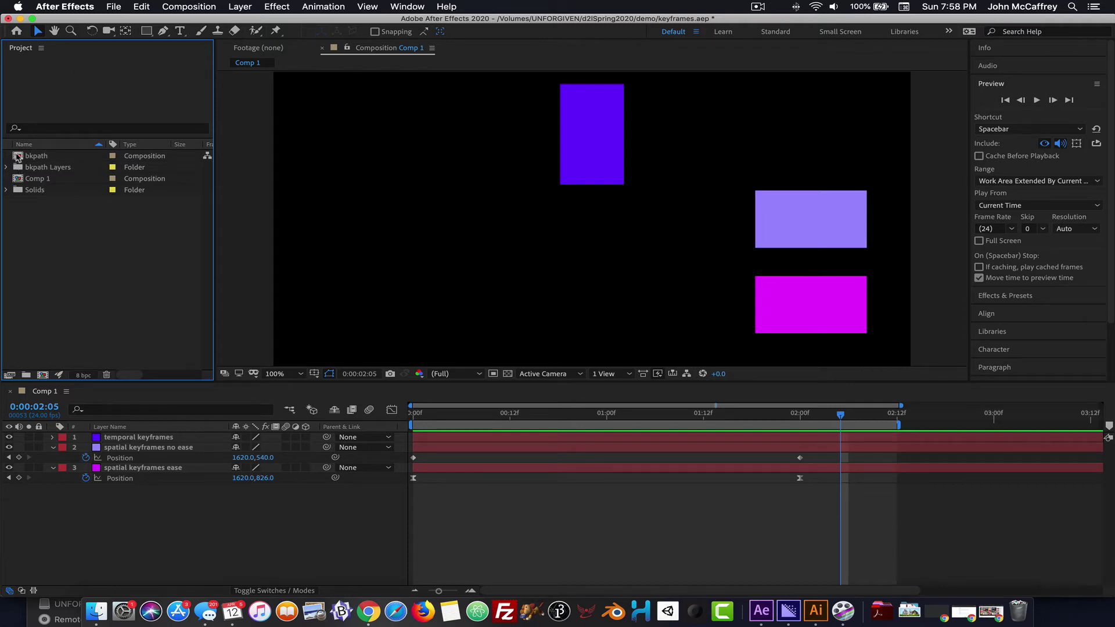
- Open the bkpath composition and toggle the visibility of the ship and Layer 1 layers off and on to check their contents
double_click(17, 157)
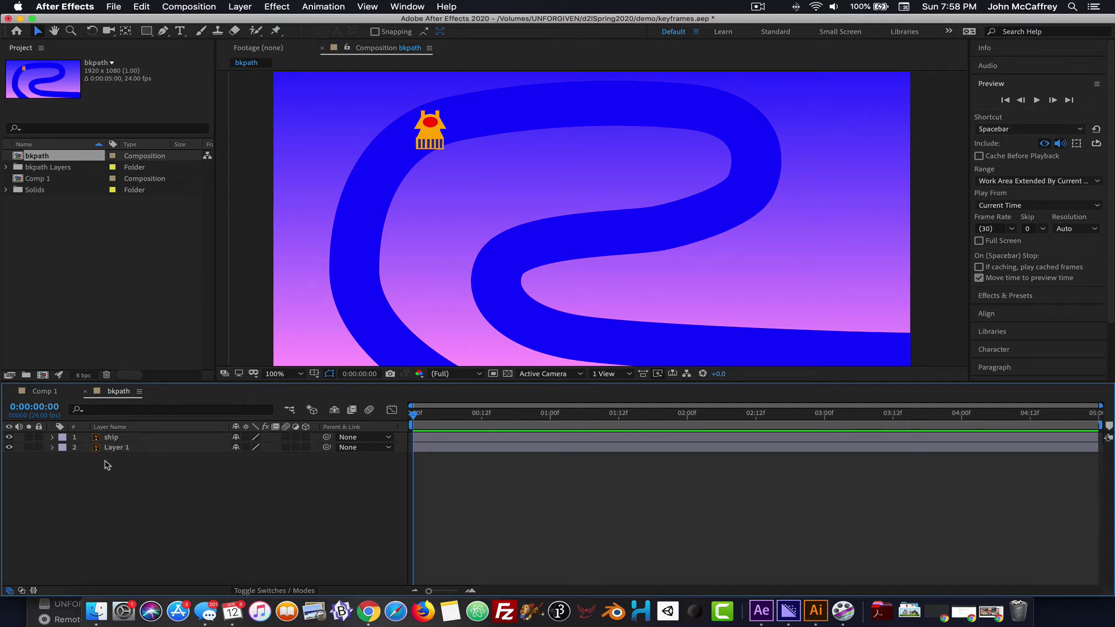
left_click(8, 436)
left_click(8, 437)
left_click(8, 447)
left_click(9, 447)
- Reduce the composition view's magnification to 50% so the area around the frame is available
key("comma")
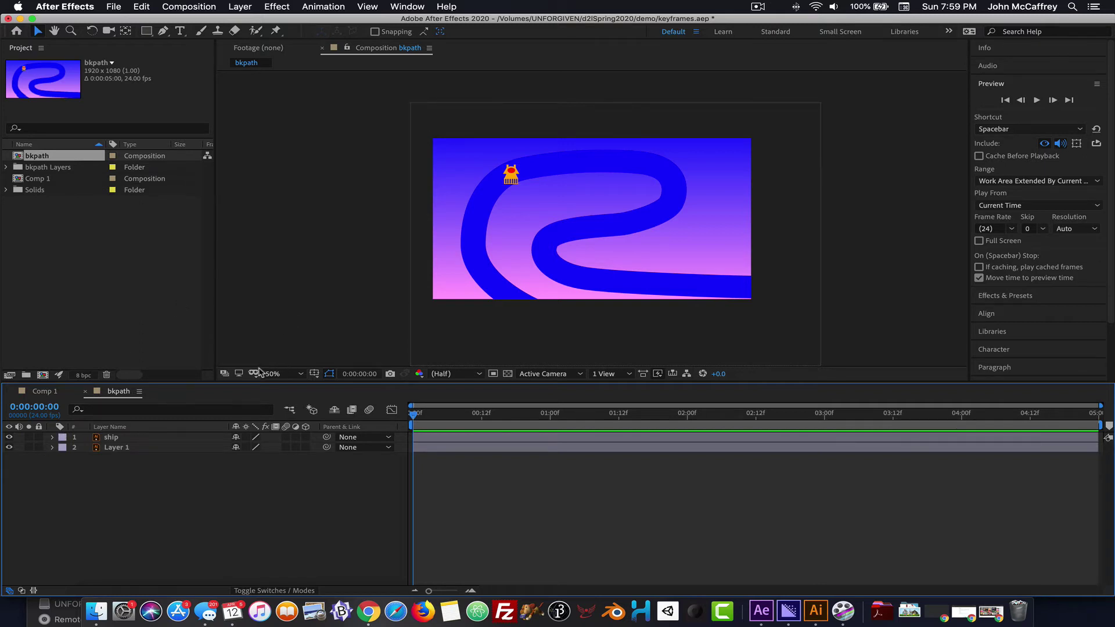
left_click(301, 374)
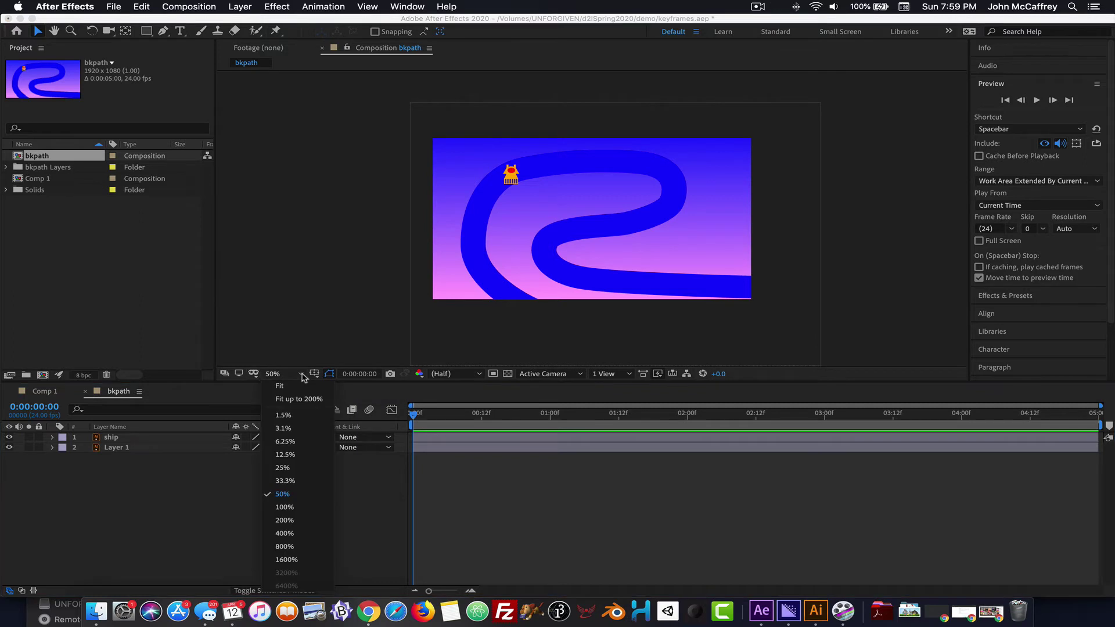
left_click(302, 374)
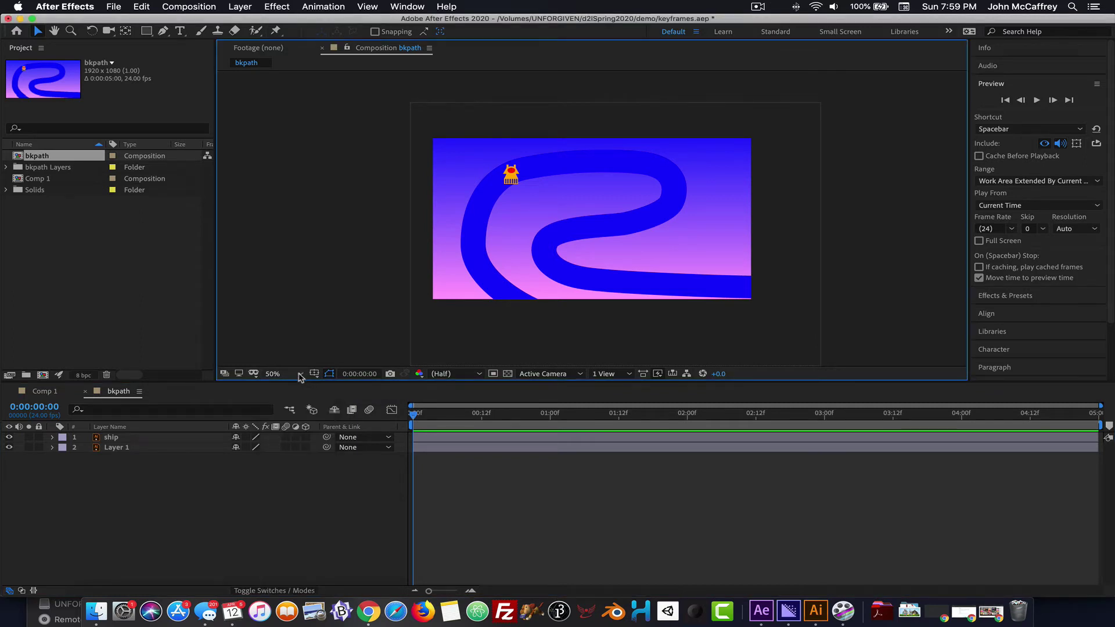
left_click(288, 376)
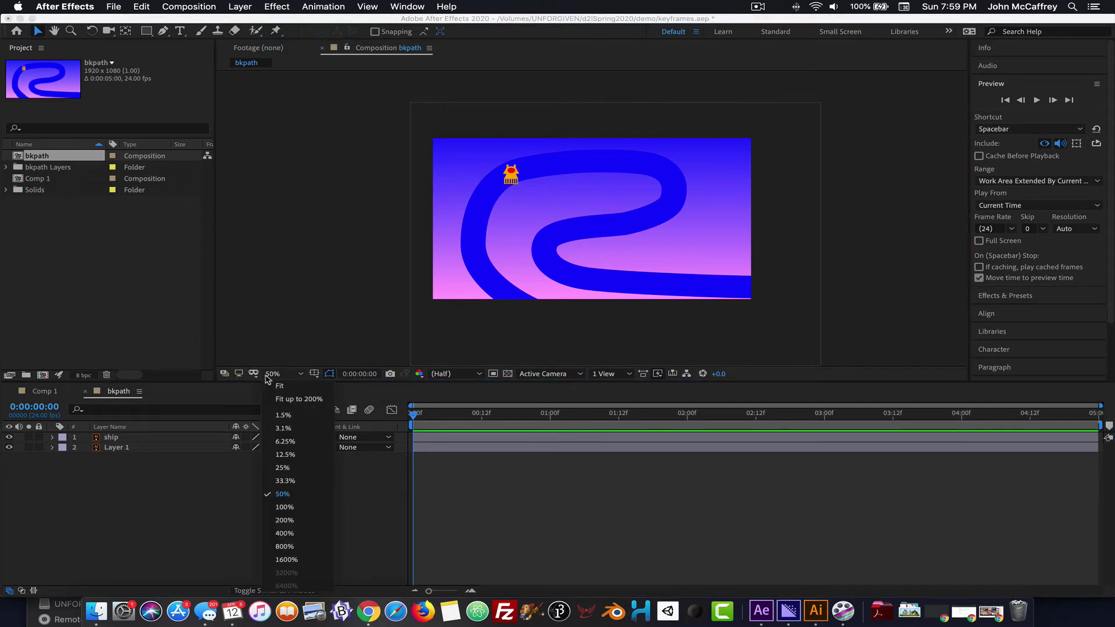
left_click(204, 506)
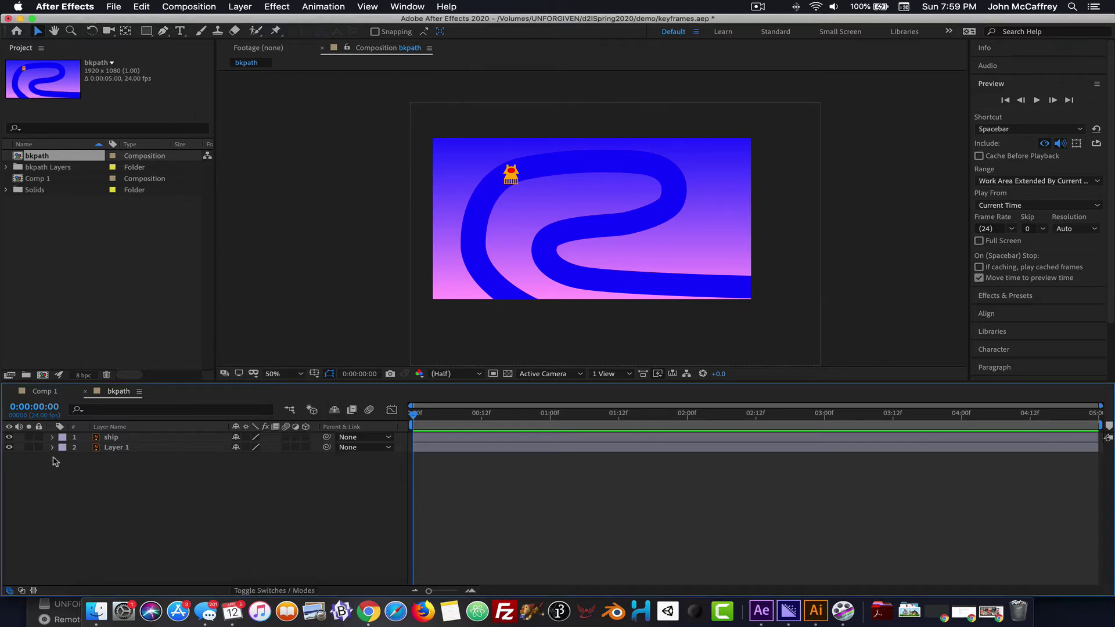
- Draw an open curved mask path on Layer 1 with the Pen tool, following the blue road from below the frame to beyond its right edge
left_click(114, 448)
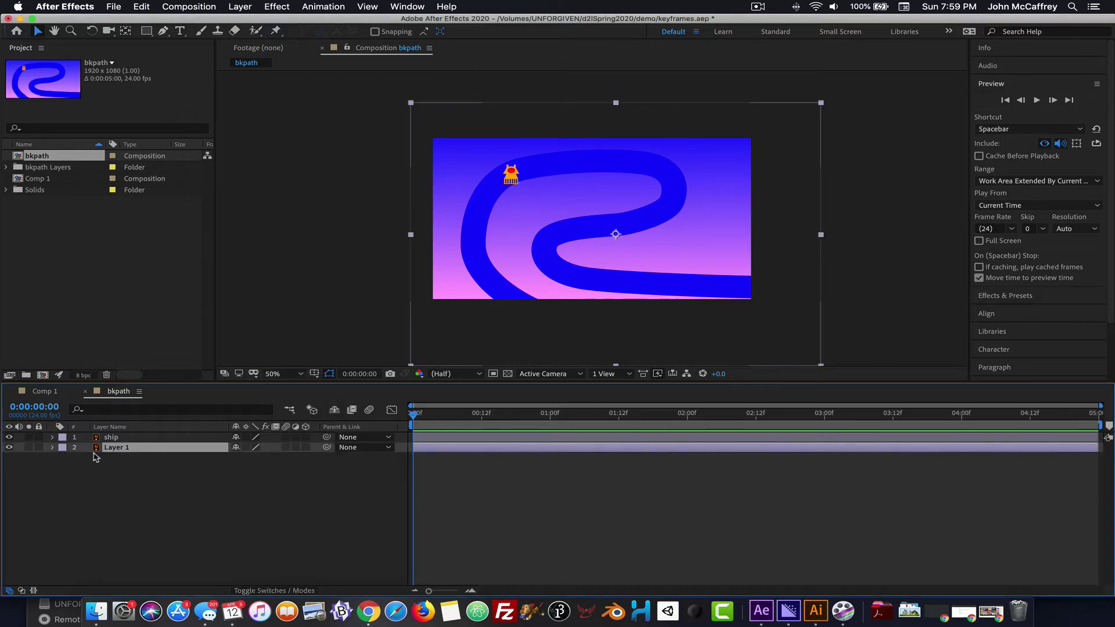
left_click(163, 32)
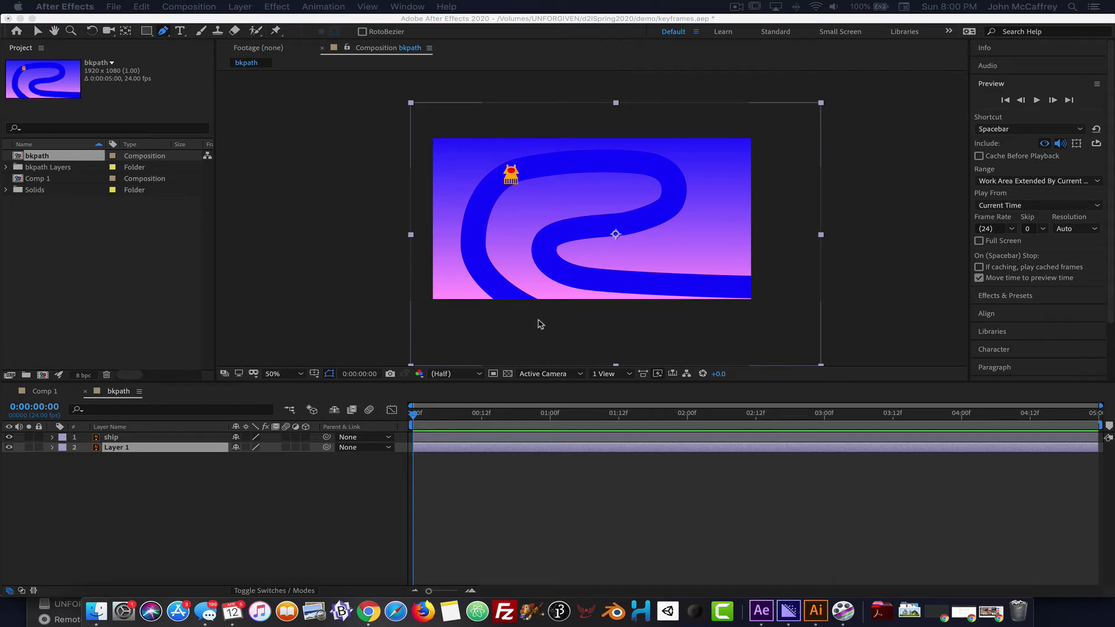
left_click(539, 325)
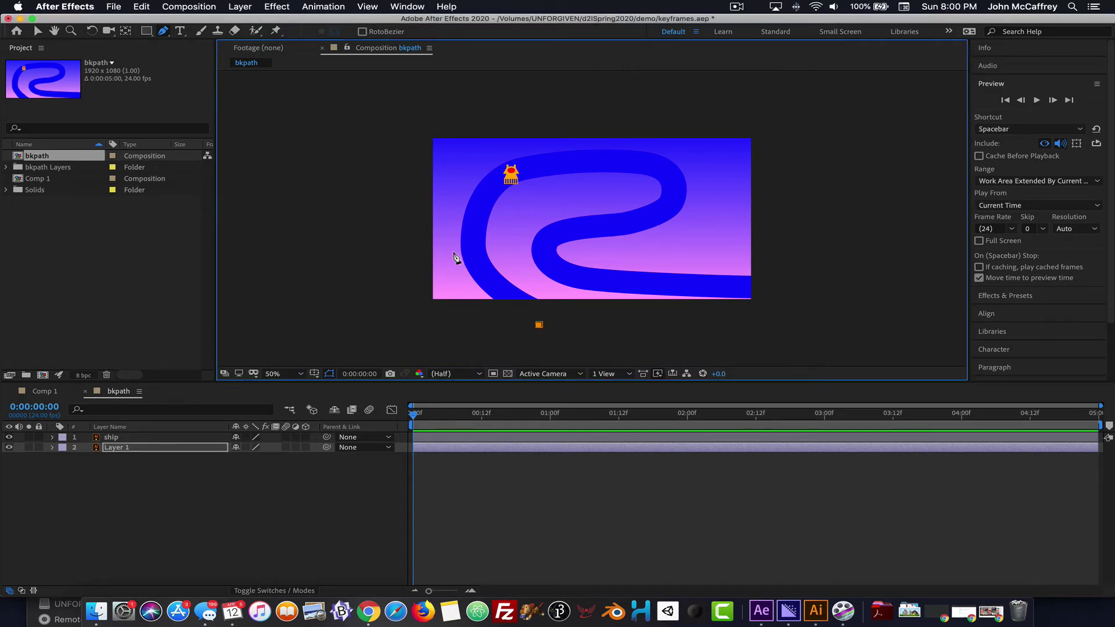
left_click_drag(474, 257, 461, 232)
left_click_drag(484, 198, 565, 163)
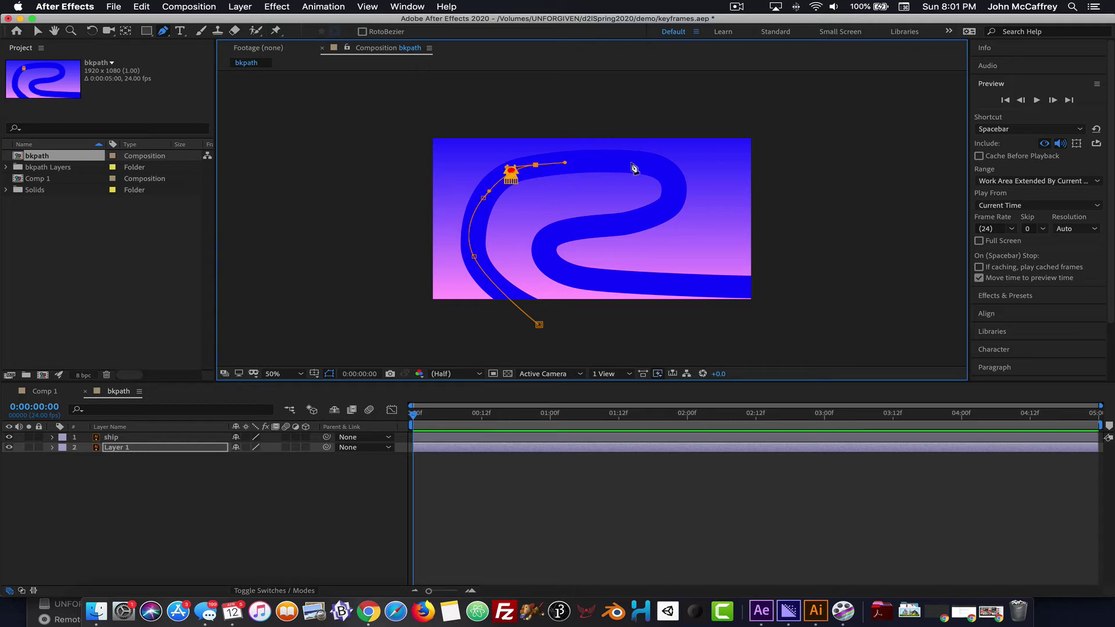
left_click_drag(642, 163, 621, 231)
left_click_drag(544, 252, 549, 280)
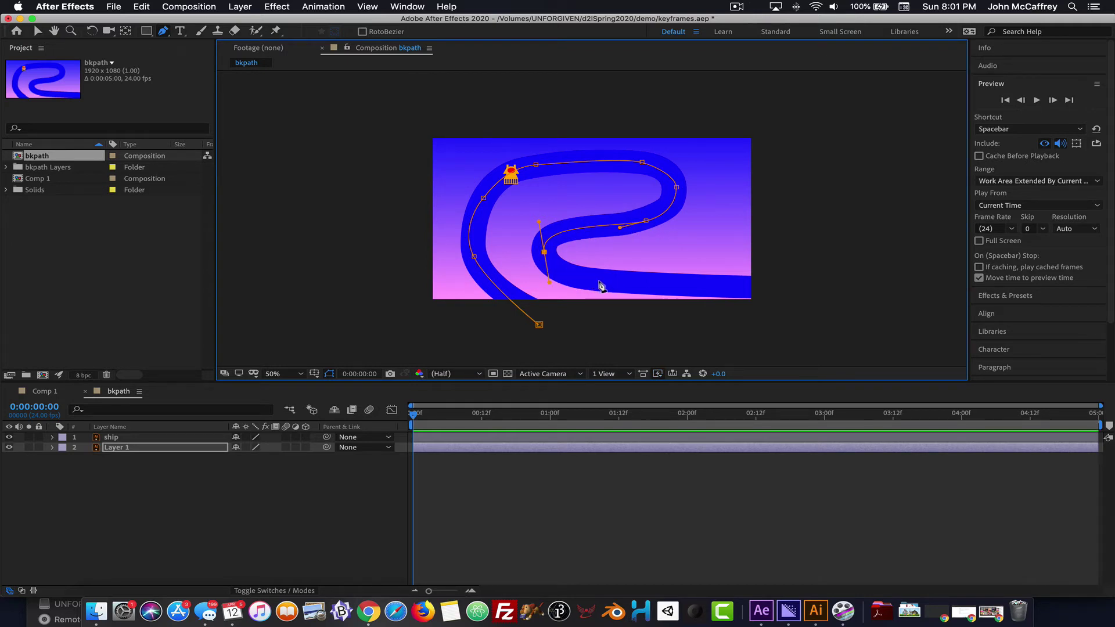
left_click_drag(598, 281, 613, 283)
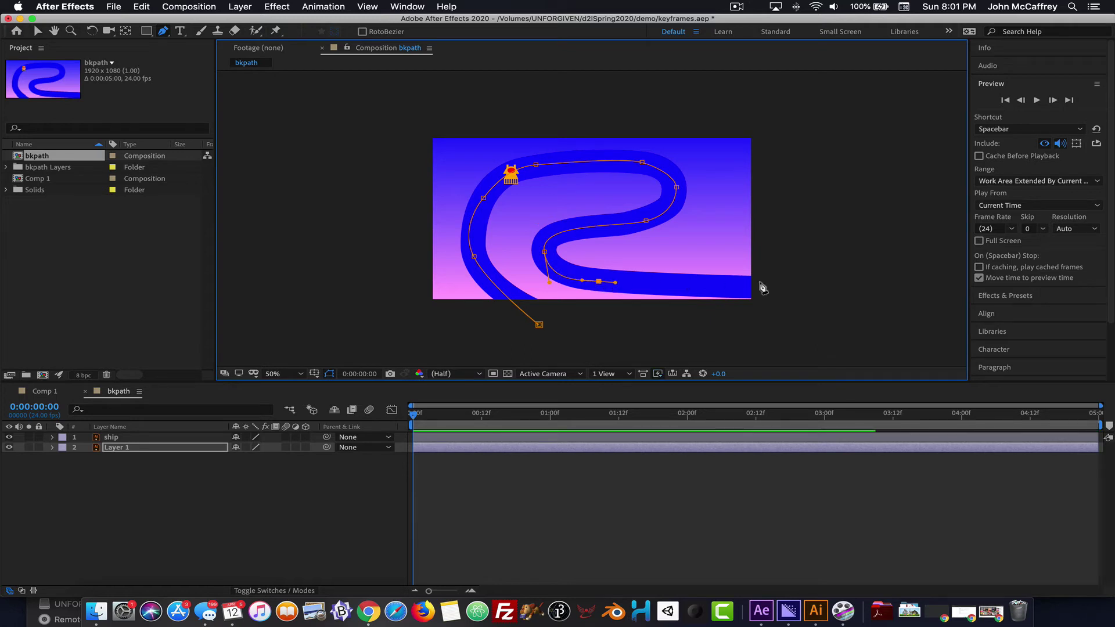
left_click(818, 287)
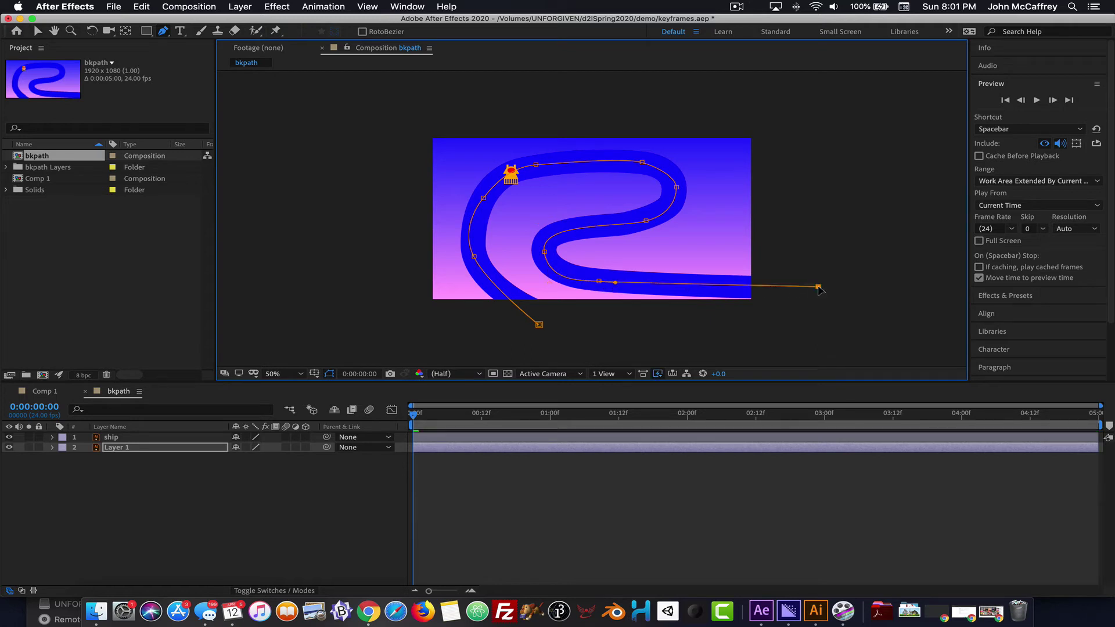
- Refine the mask path's end point, bends and curve handles so it follows the centre of the blue road
left_click_drag(819, 287, 862, 284)
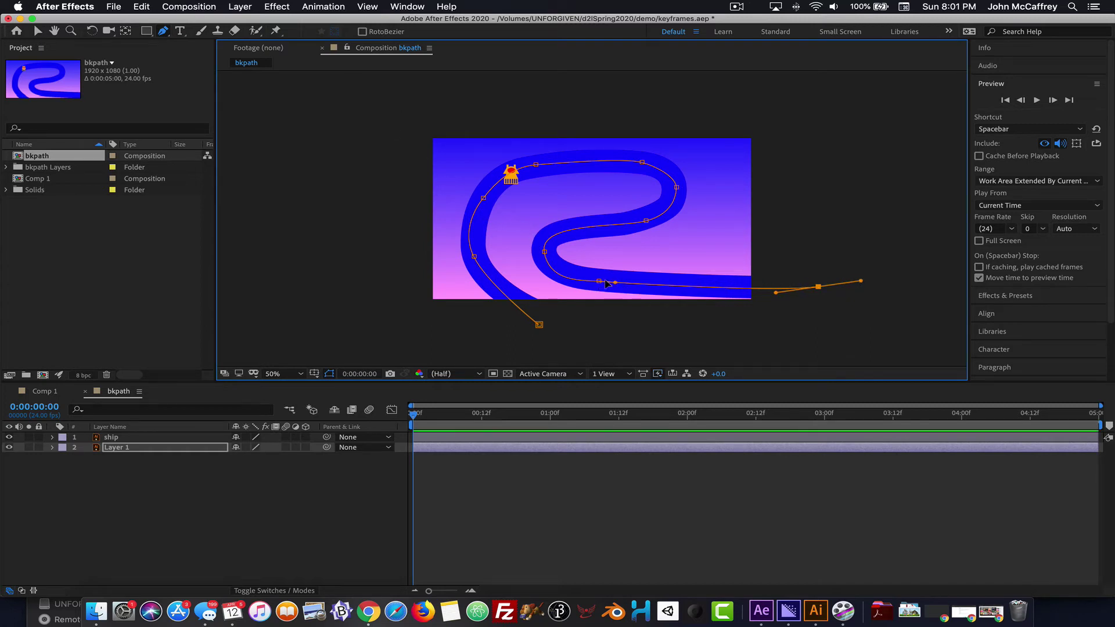
left_click_drag(600, 283, 611, 285)
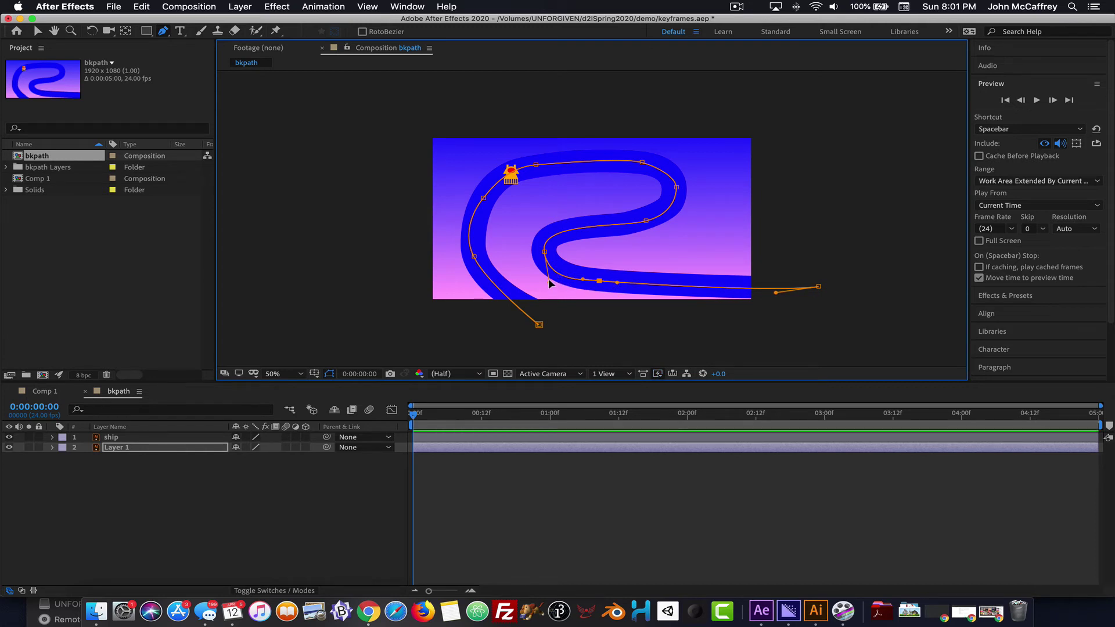
left_click_drag(549, 282, 547, 276)
left_click(545, 251)
left_click_drag(619, 228, 614, 229)
left_click_drag(535, 165, 498, 170)
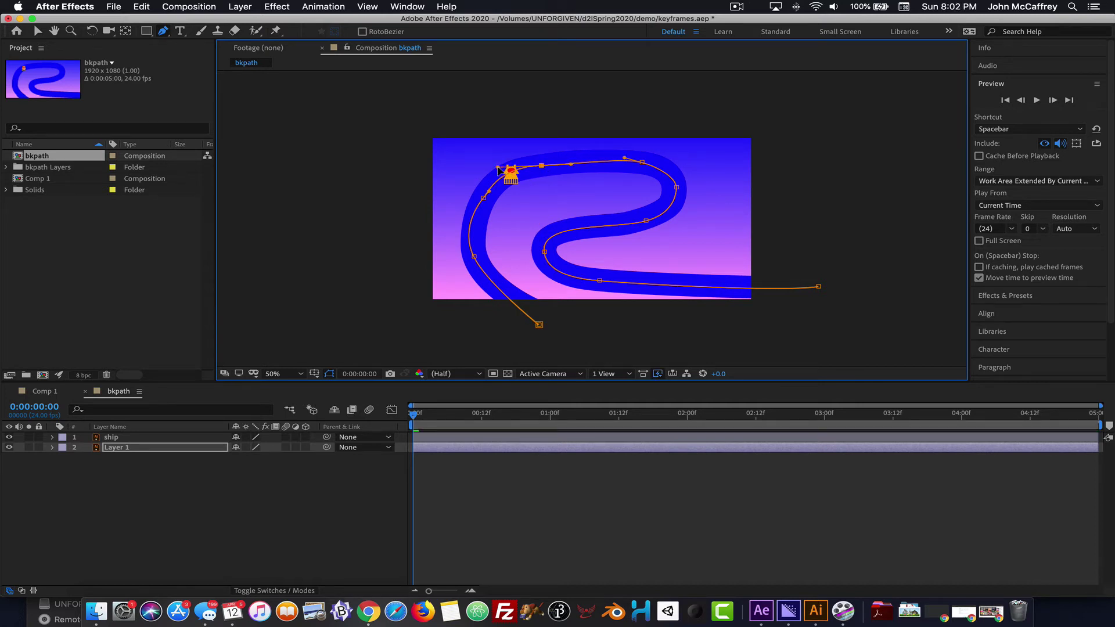
left_click(475, 256)
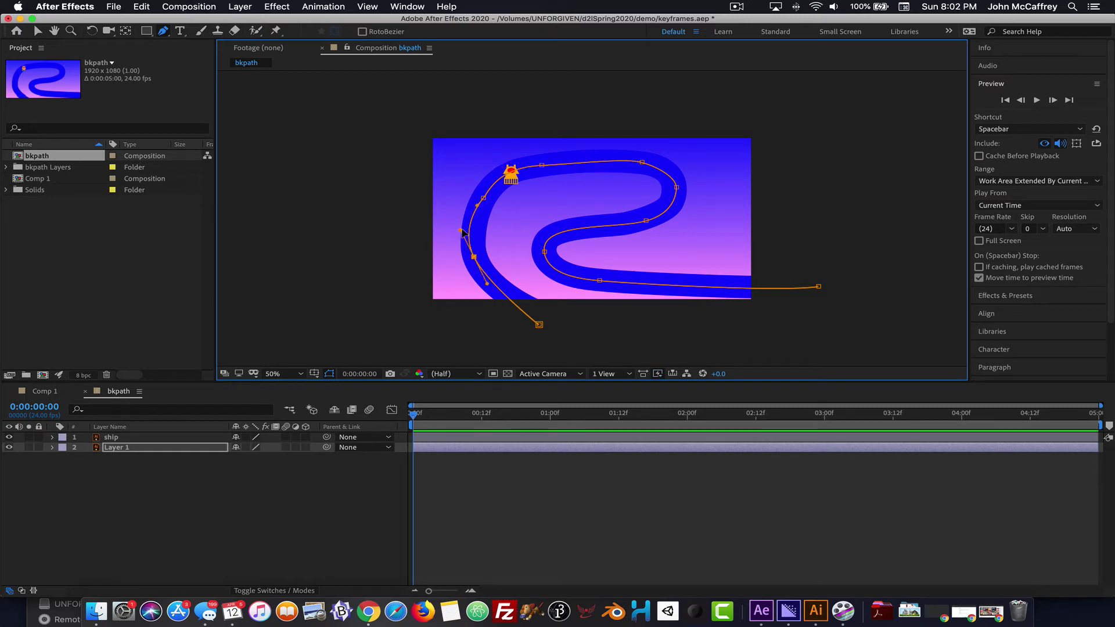
left_click_drag(462, 232, 492, 286)
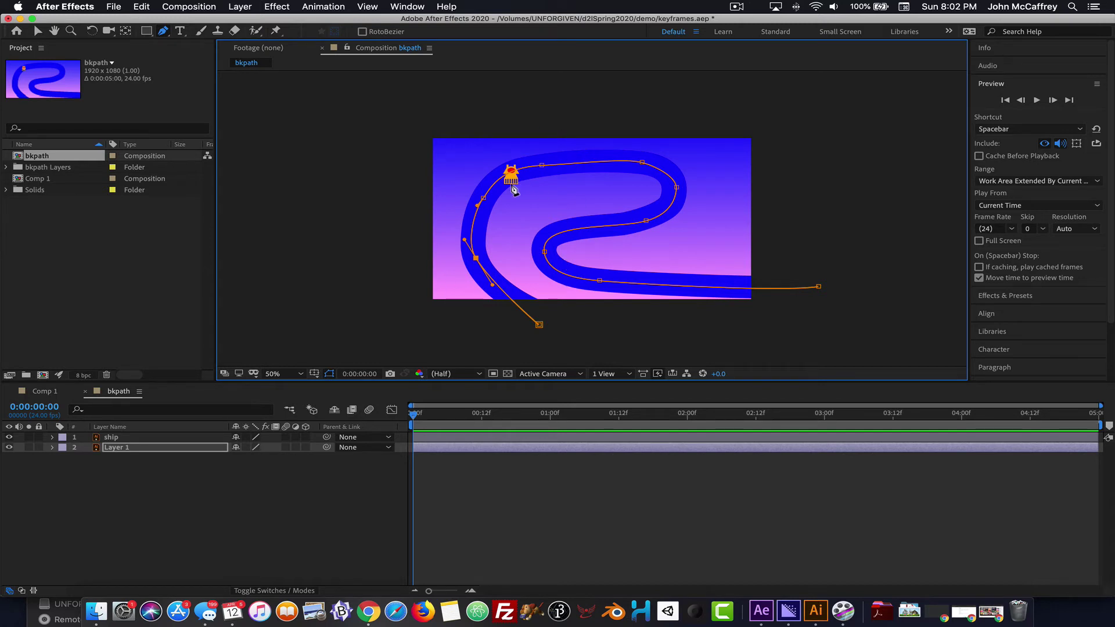
- Reveal the Mask Path property of Mask 1 on Layer 1 and copy it
left_click(37, 31)
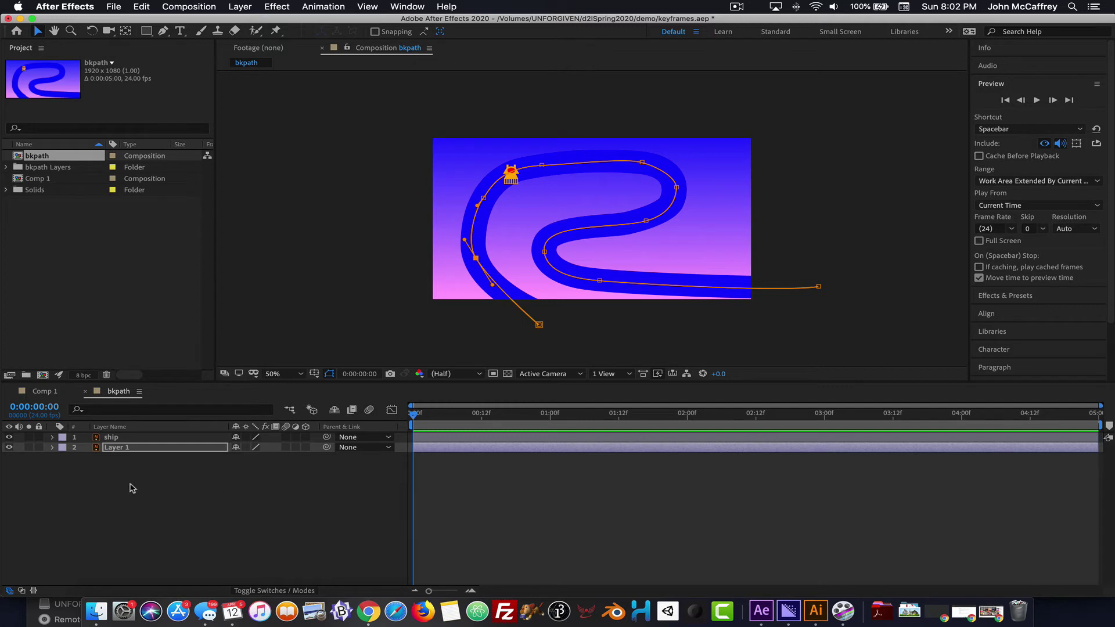
left_click(108, 449)
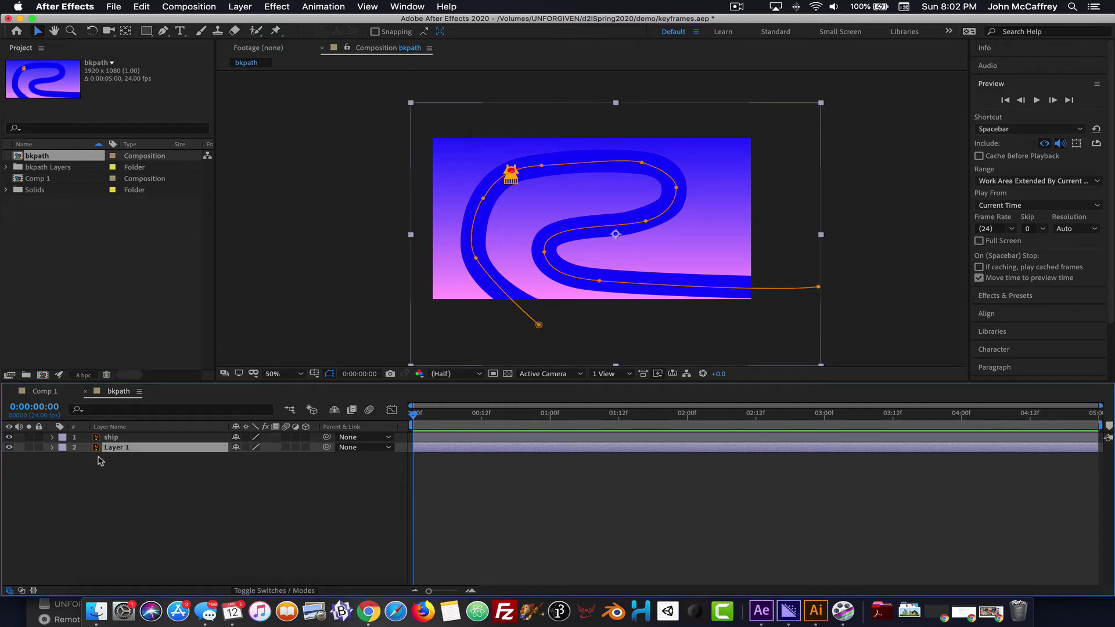
key("m")
left_click(118, 471)
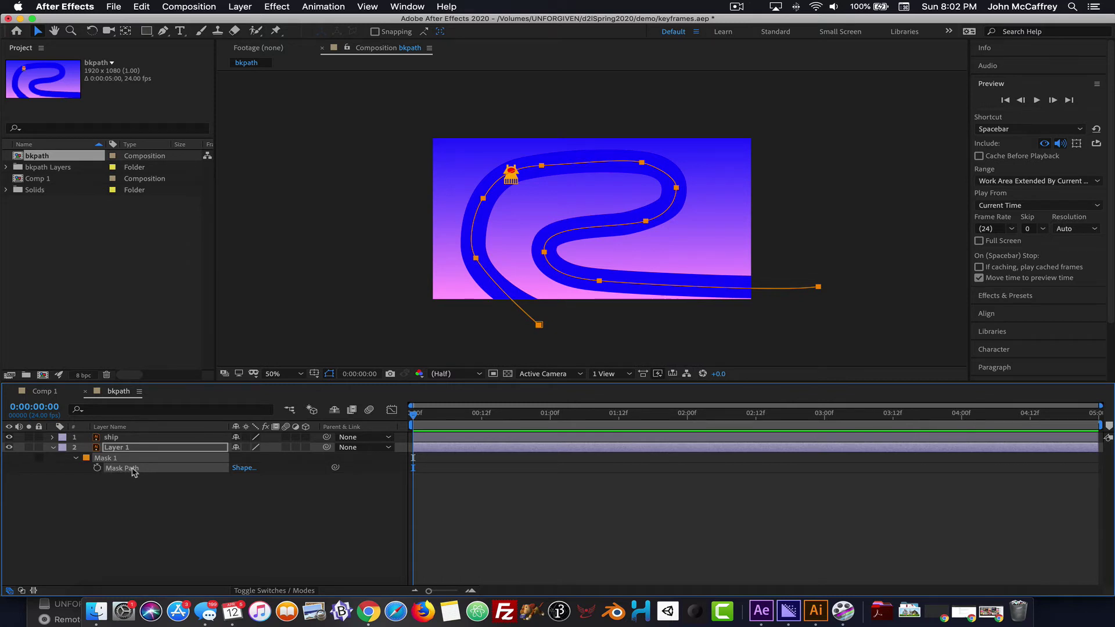
left_click(141, 7)
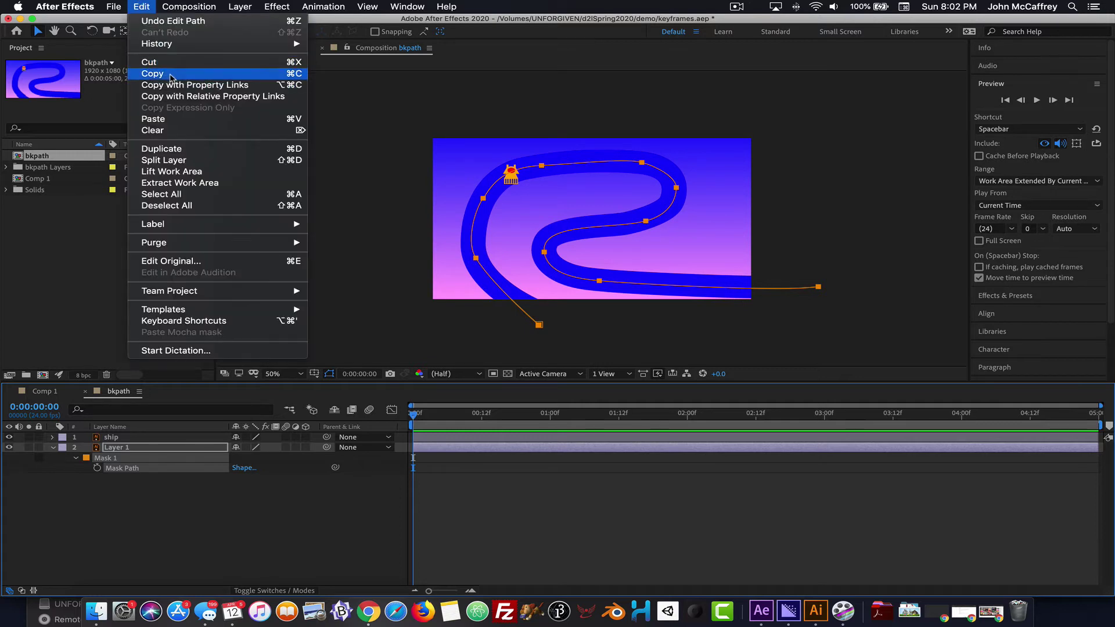
left_click(192, 76)
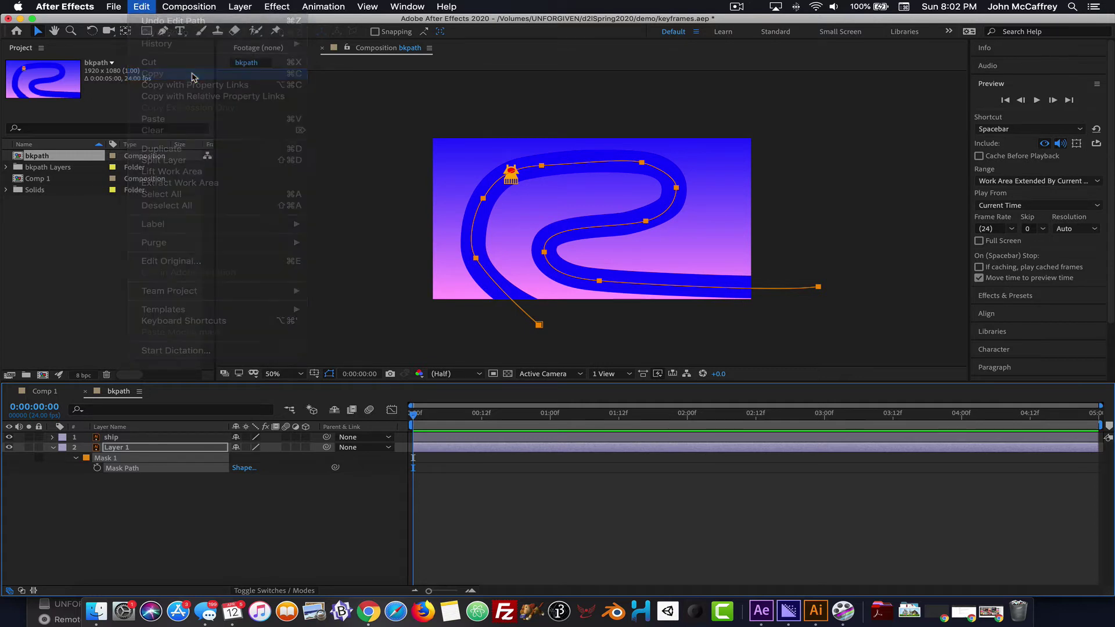
- Paste the copied mask path into the ship layer's Position property to create its motion path
left_click(52, 448)
left_click(109, 437)
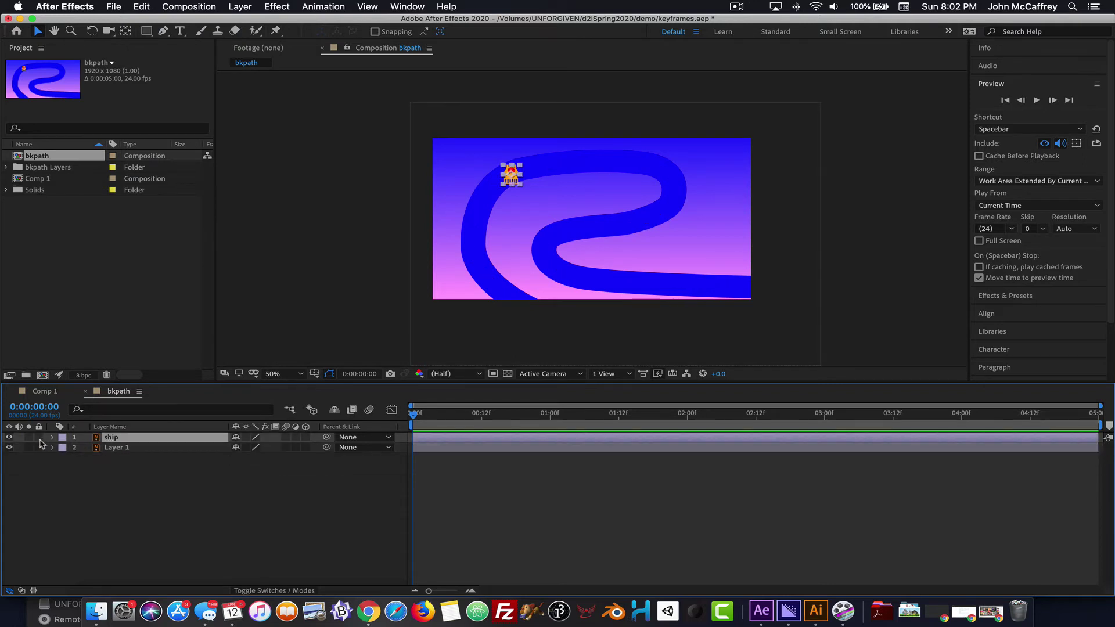
key("p")
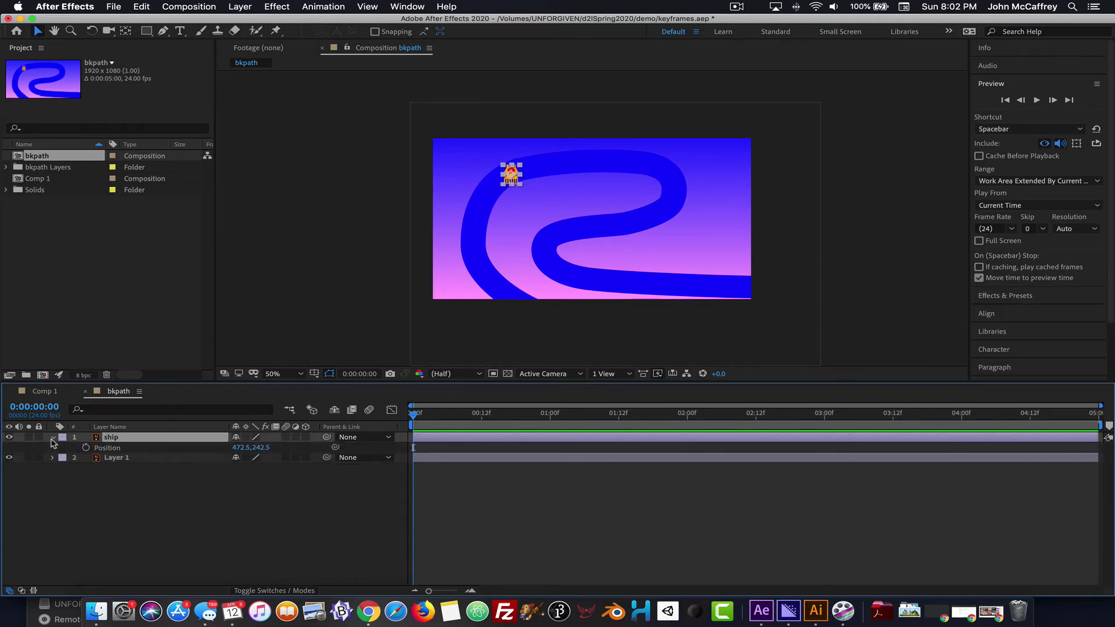
left_click(106, 448)
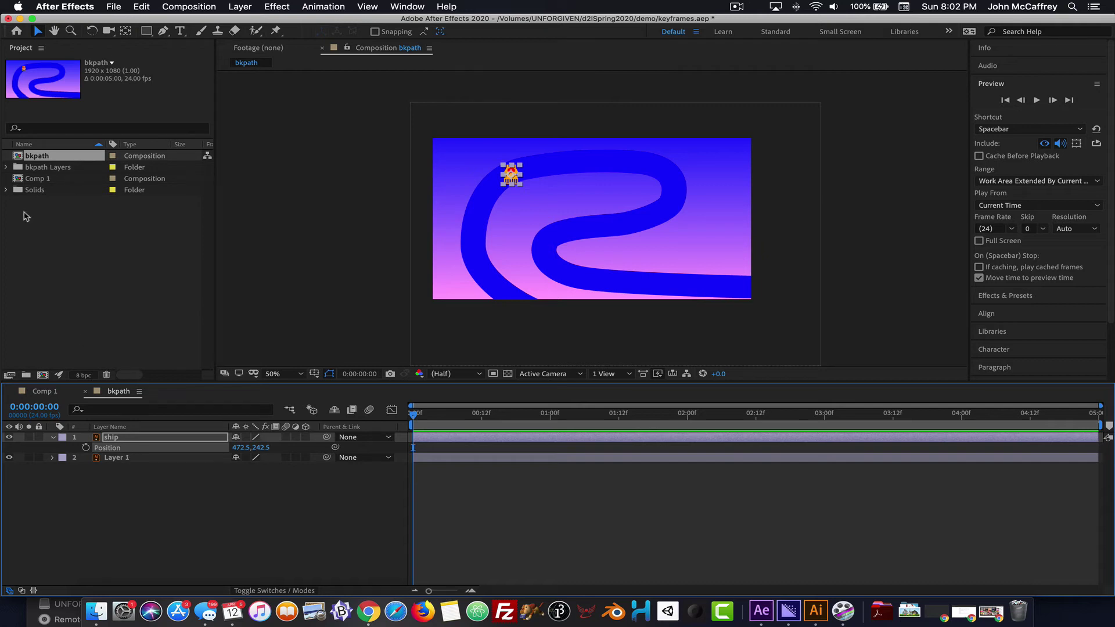
left_click(142, 7)
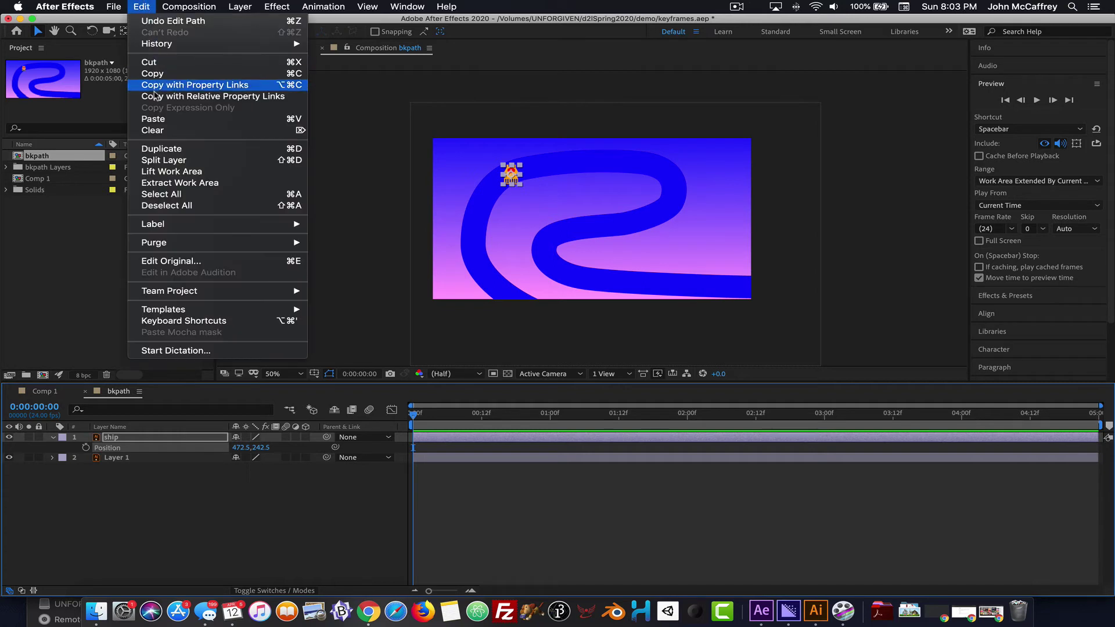
left_click(153, 120)
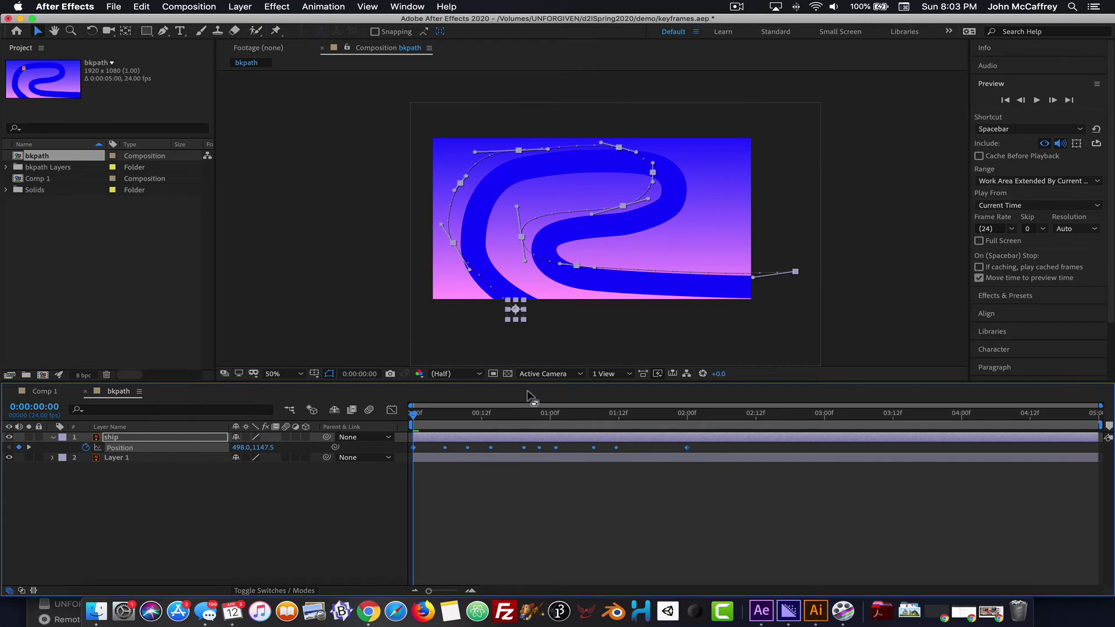
left_click_drag(414, 418, 359, 417)
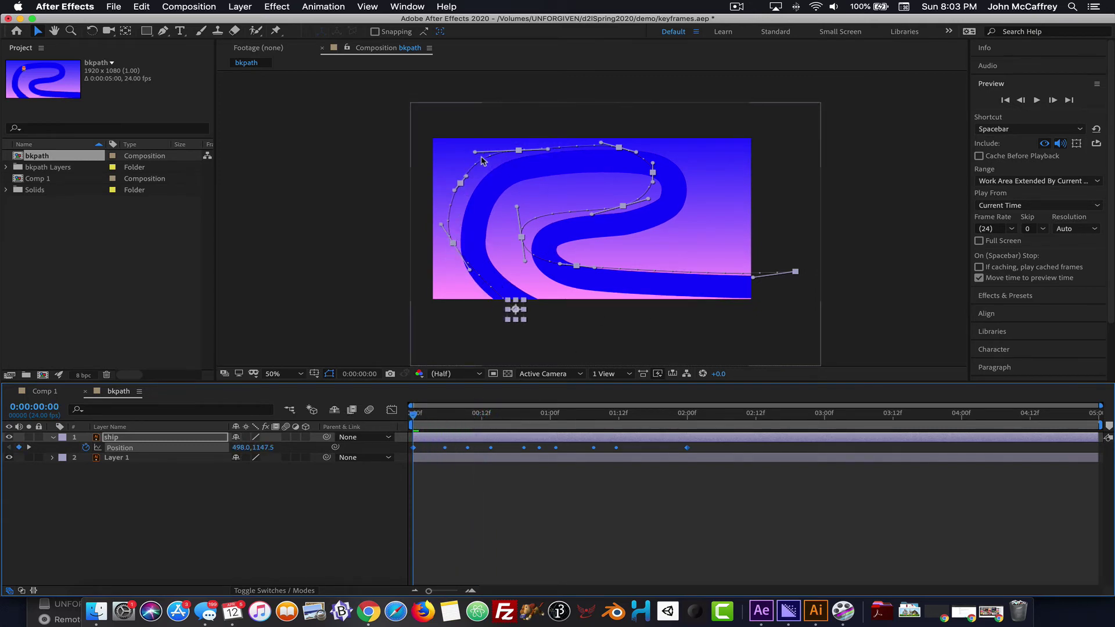
left_click_drag(479, 166, 499, 168)
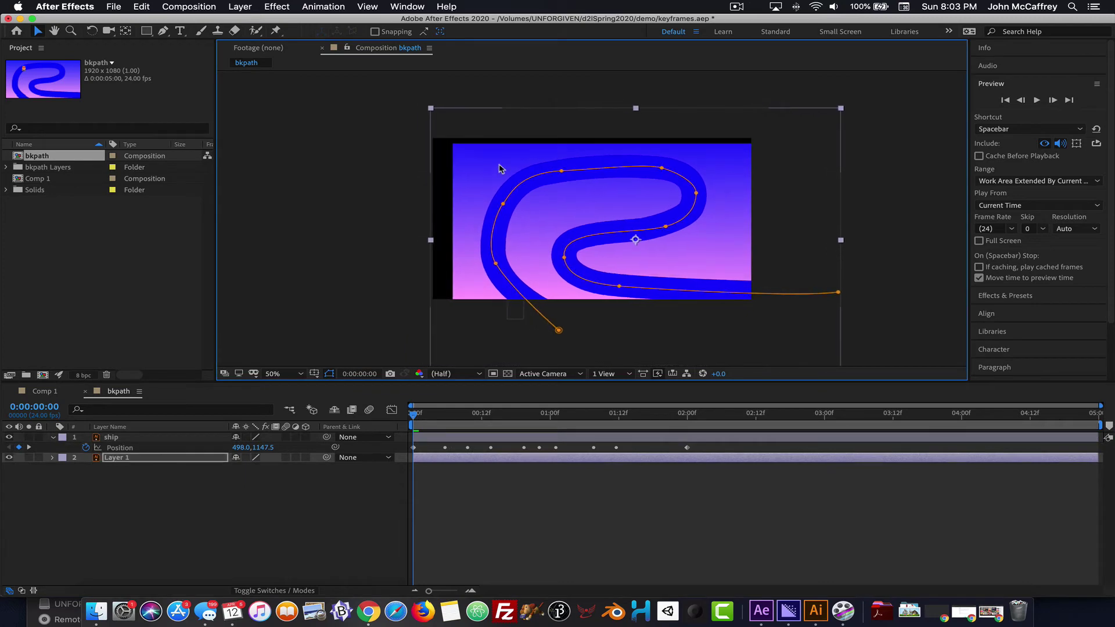
key("super+z")
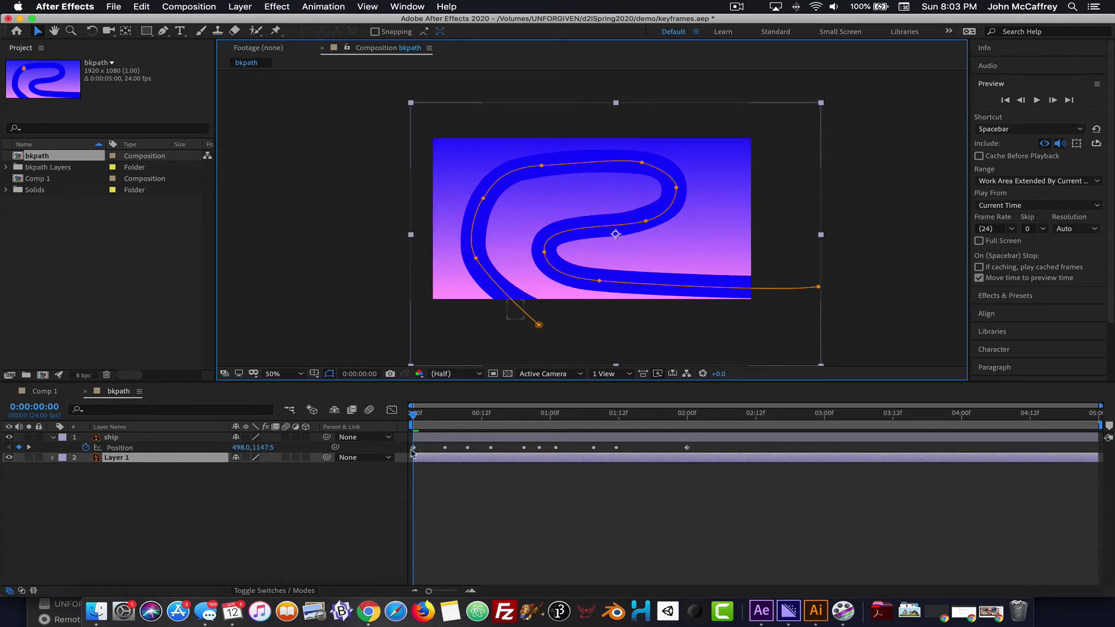
- Select all the ship's Position keyframes, move the motion path onto the blue road, and scrub to frame 4 to check the ship's alignment
left_click(138, 448)
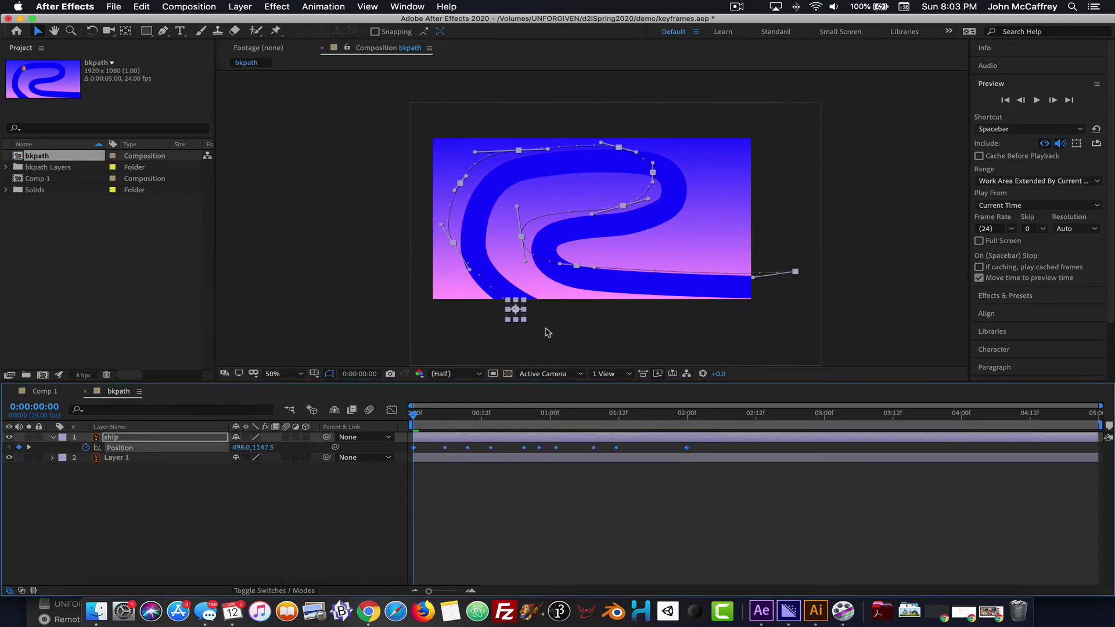
left_click_drag(520, 317, 546, 332)
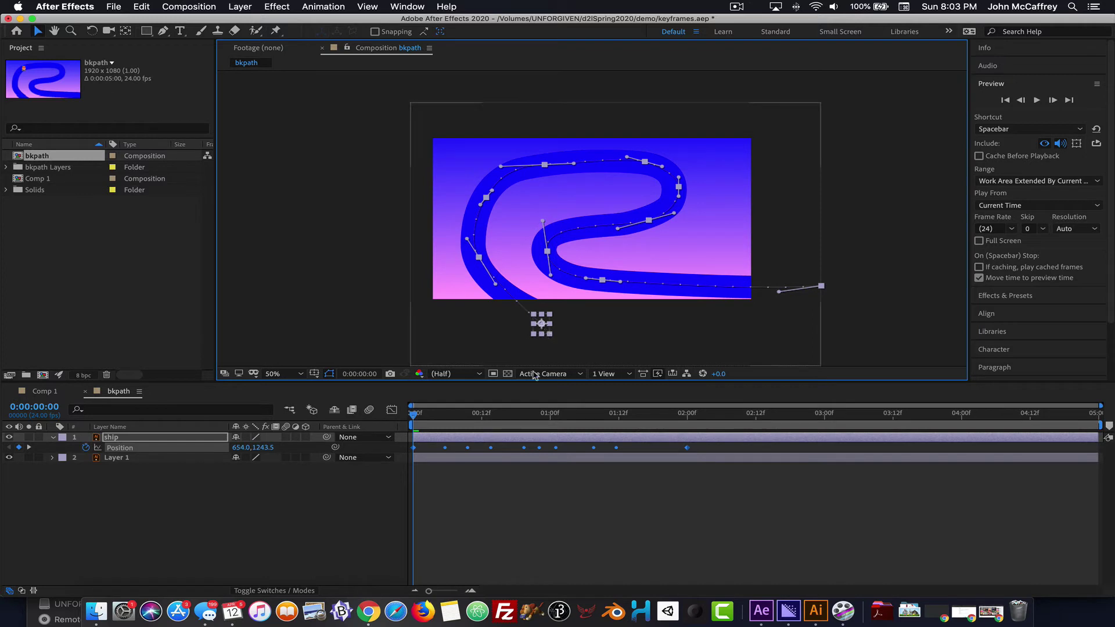
left_click_drag(414, 415, 437, 414)
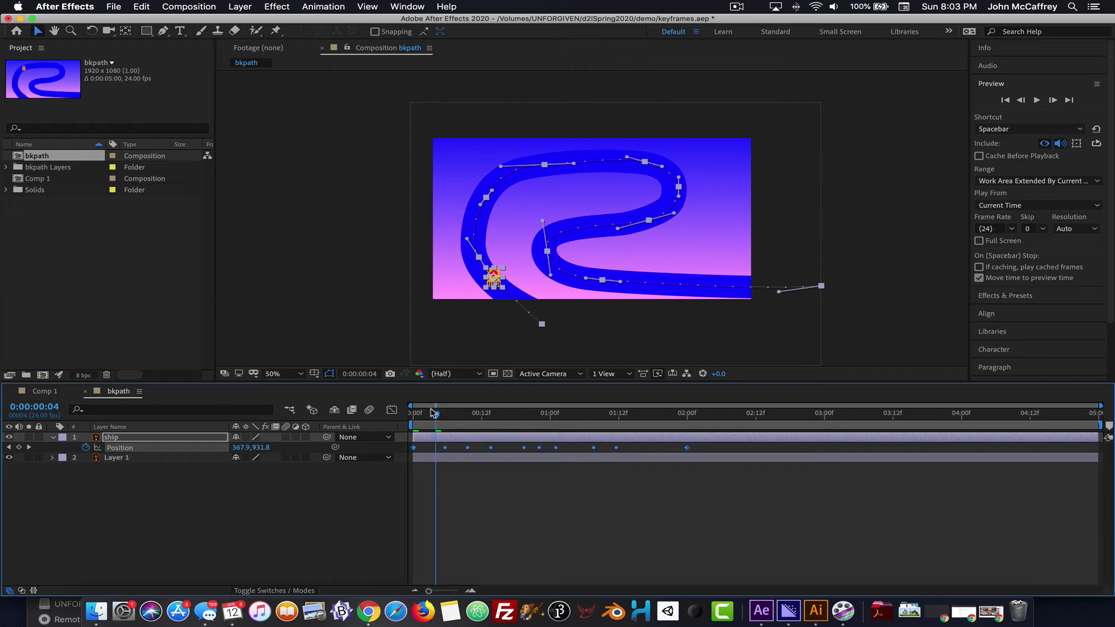
left_click(495, 333)
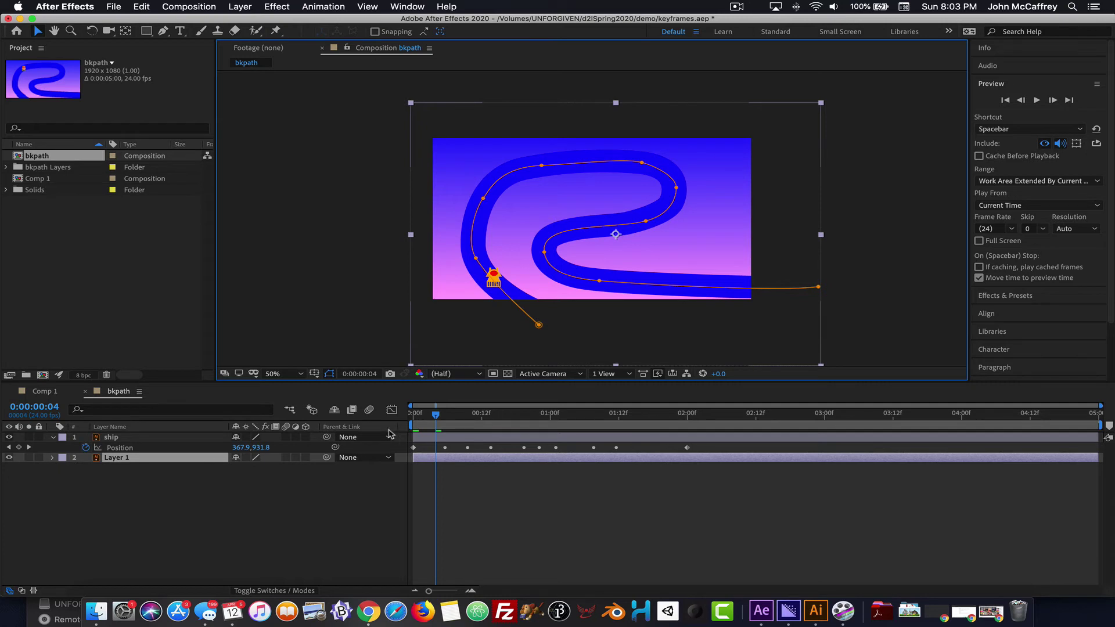
- Scrub to frame 7 to check the ship on the road, and delete the mask from Layer 1
mouse_move(438, 418)
left_mouse_down()
mouse_move(415, 417)
mouse_move(456, 414)
left_mouse_up()
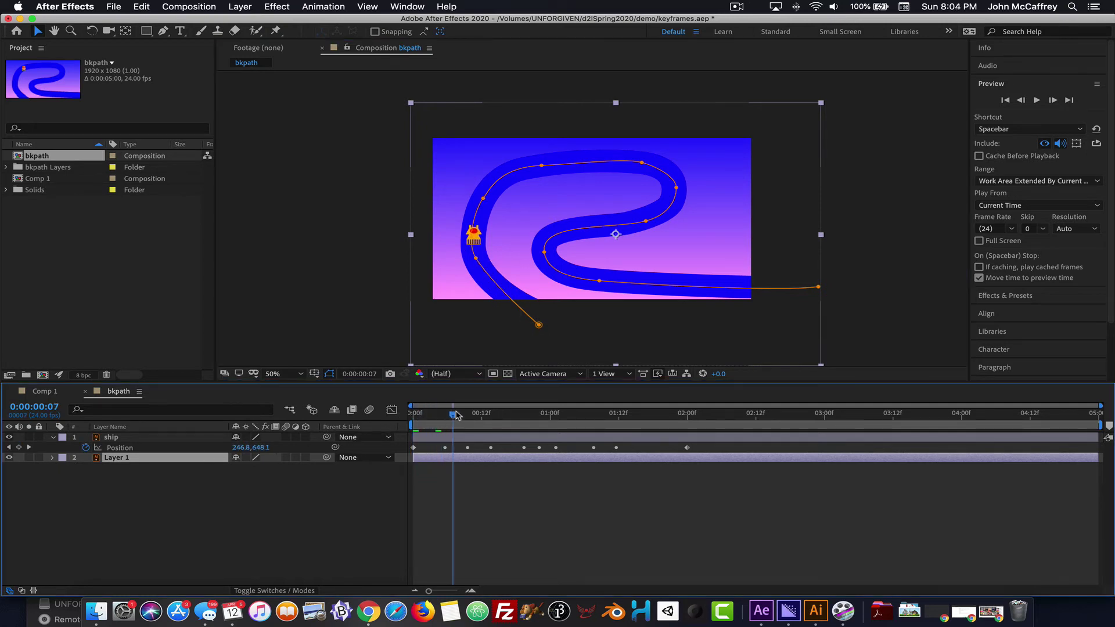
left_click(492, 284)
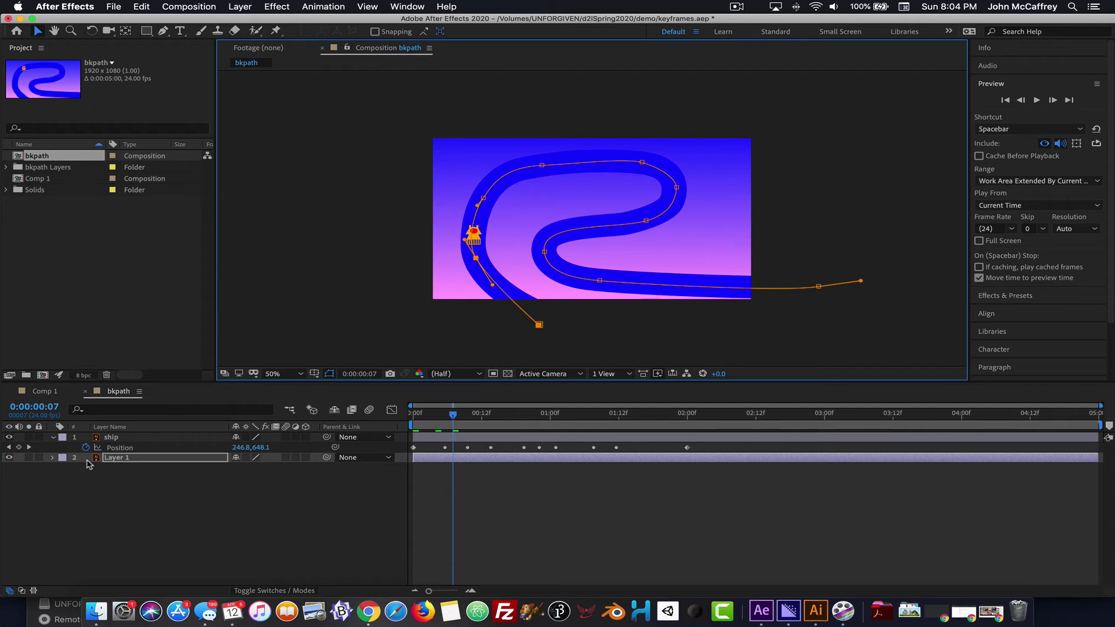
left_click(53, 458)
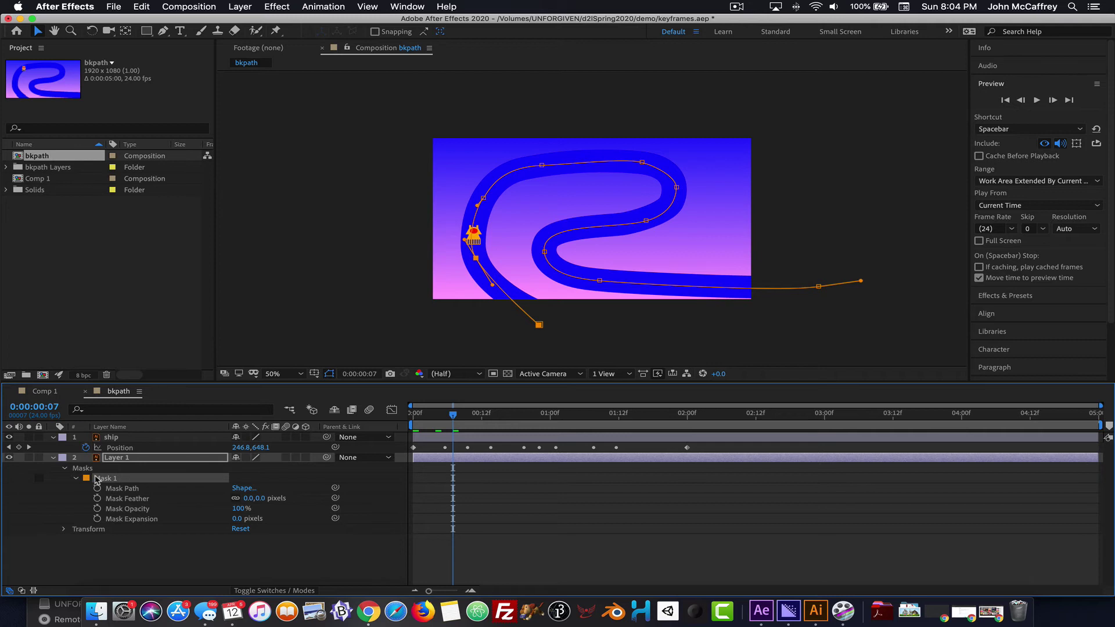
key("Delete")
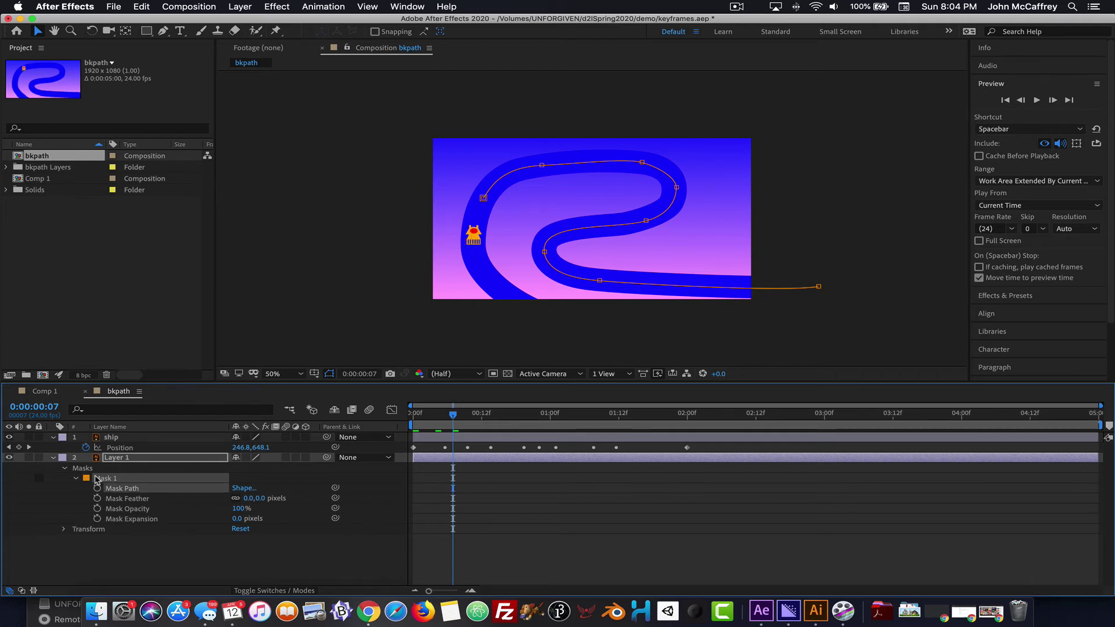
left_click(484, 199)
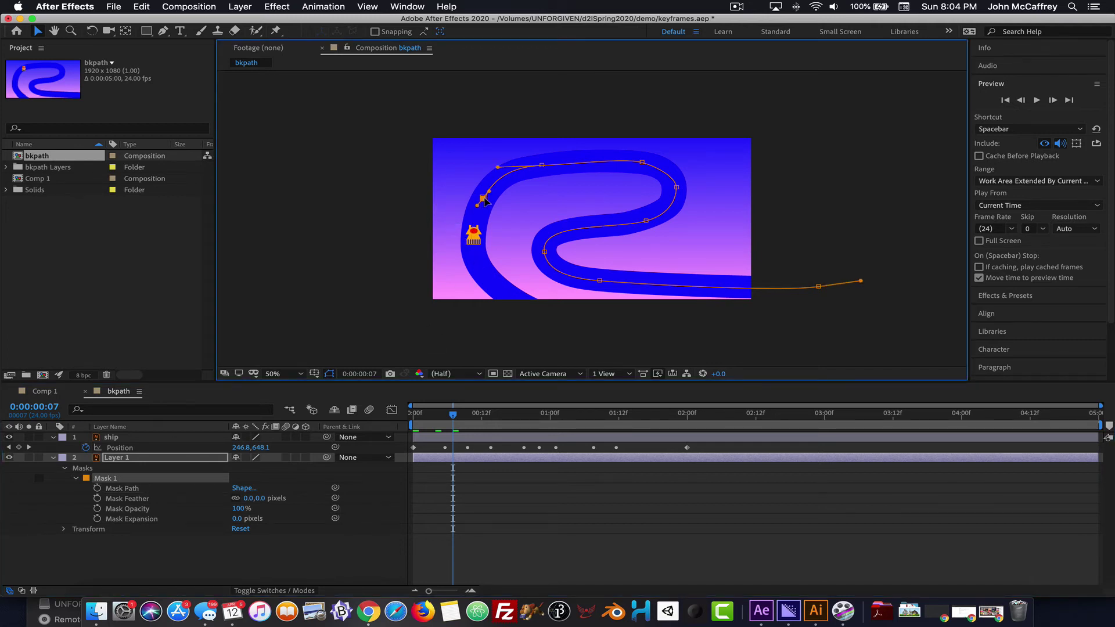
left_click(90, 478)
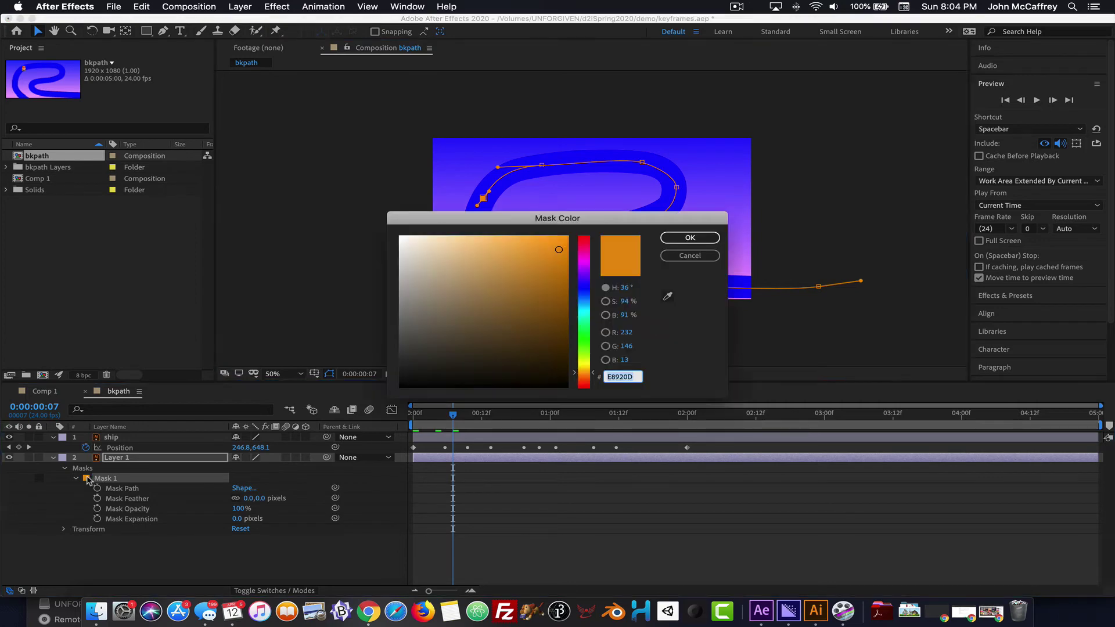
key("Escape")
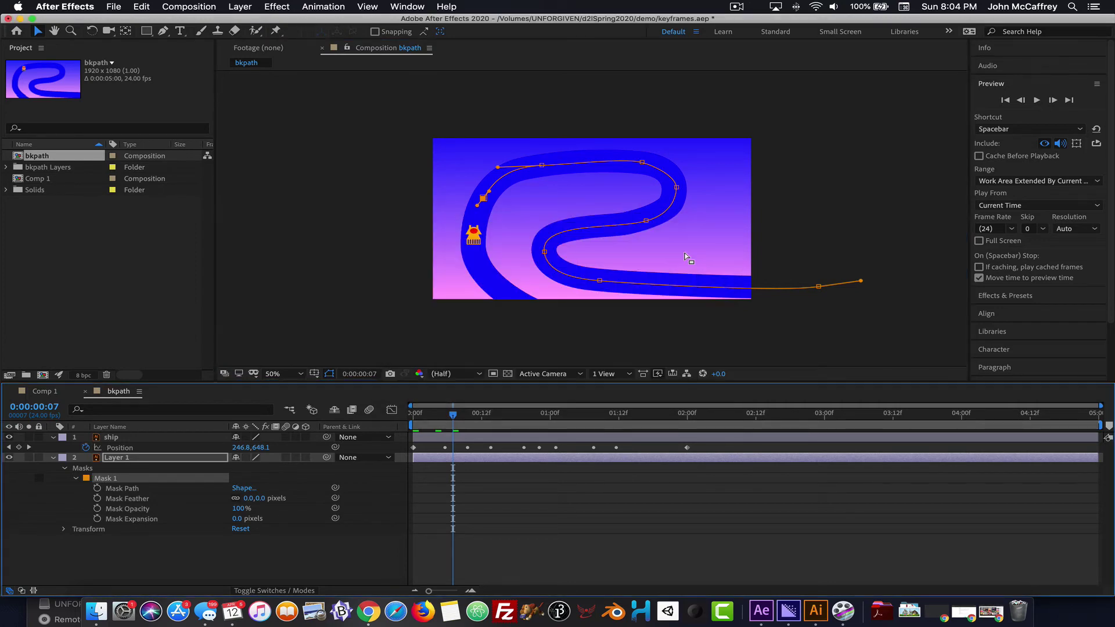
left_click(83, 469)
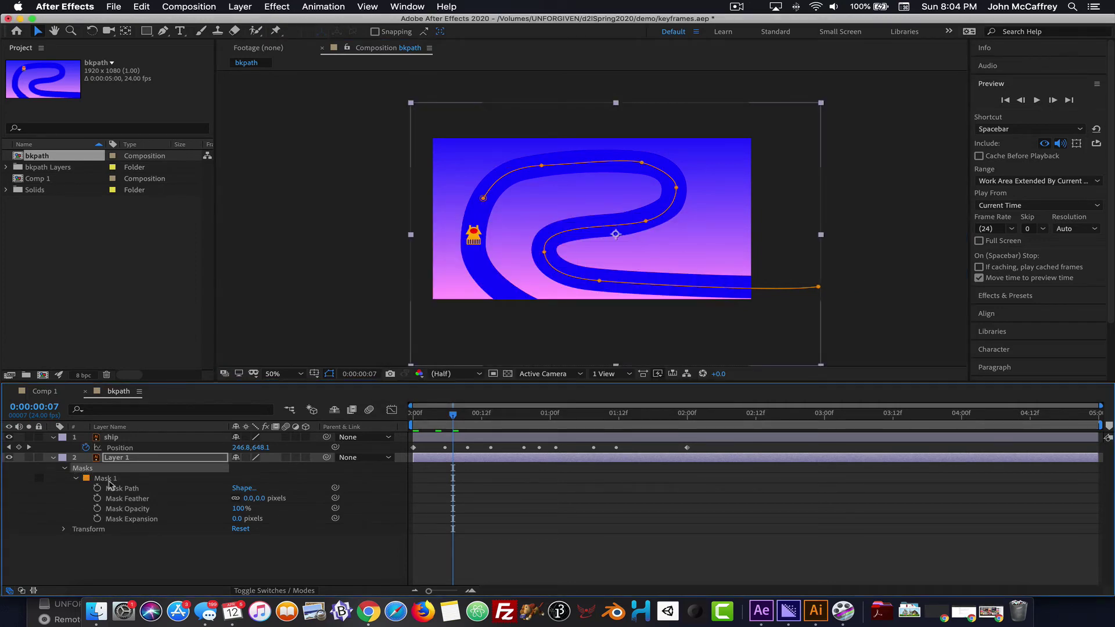
key("Delete")
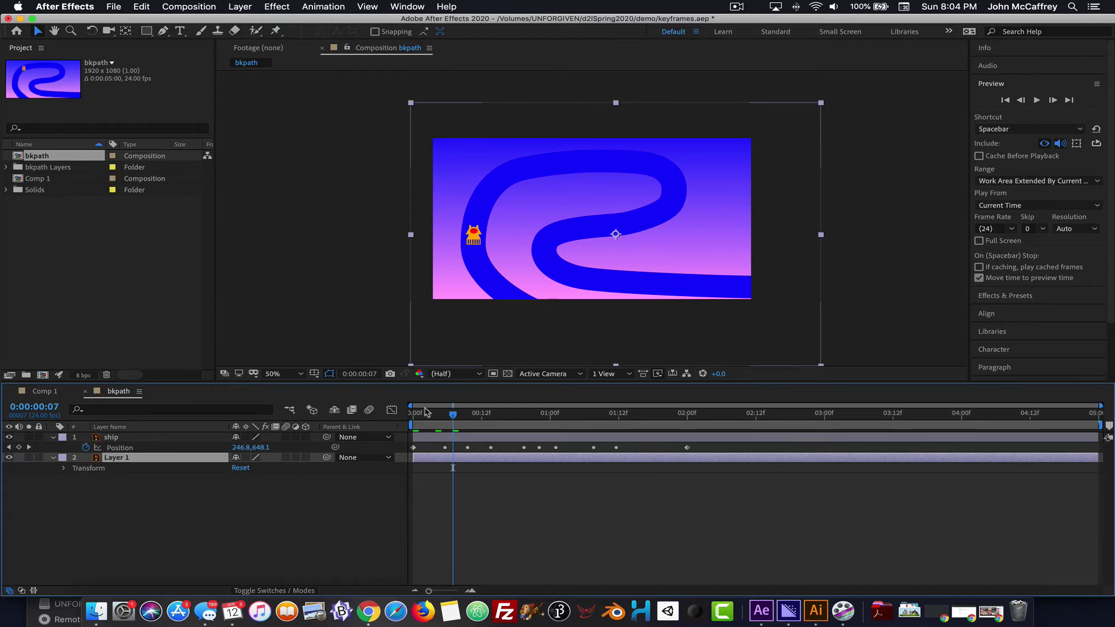
- Scrub from frame 6 to frame 17 to check how the ship travels and faces along the road
mouse_move(453, 415)
left_mouse_down()
mouse_move(417, 414)
mouse_move(598, 412)
mouse_move(398, 408)
mouse_move(448, 409)
left_mouse_up()
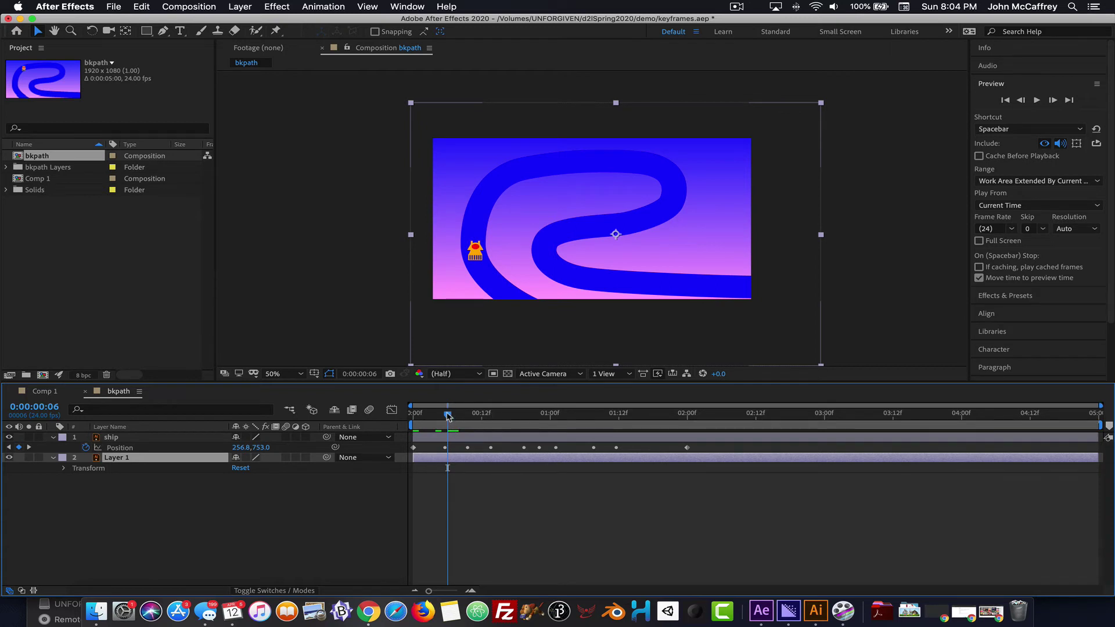
left_click_drag(468, 414, 510, 414)
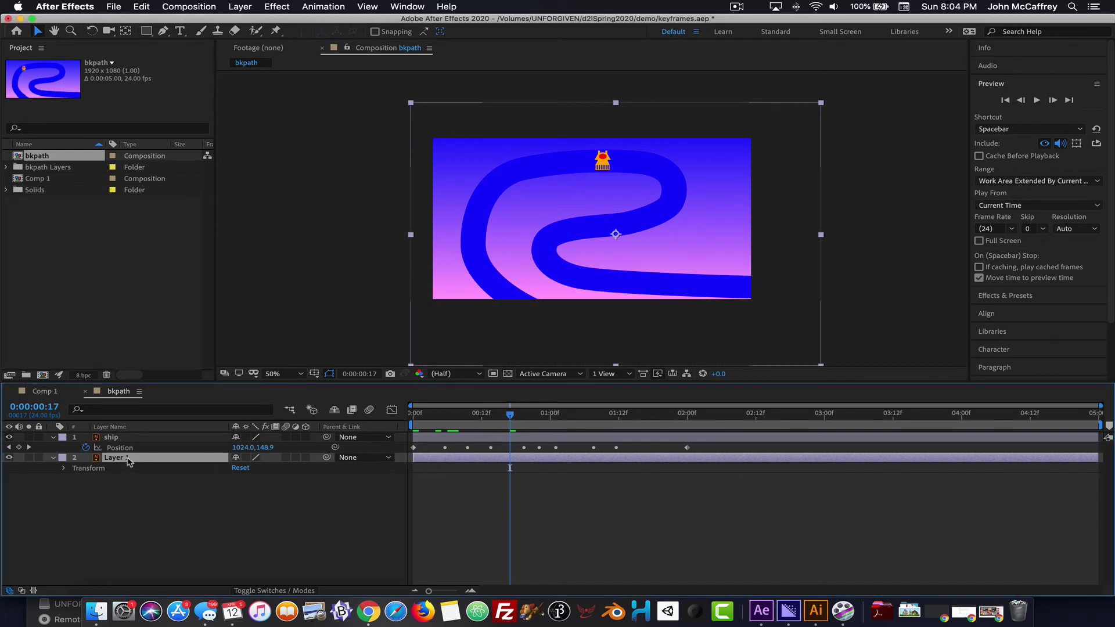
left_click(604, 164)
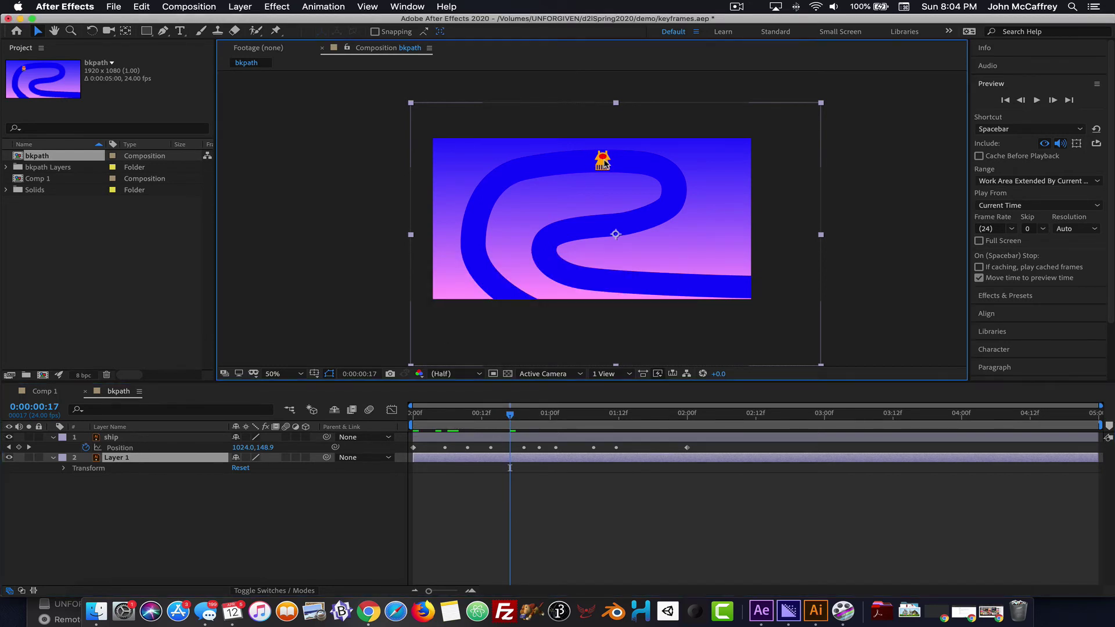
- Set the ship layer's Auto-Orientation to Orient Along Path
left_click(119, 447)
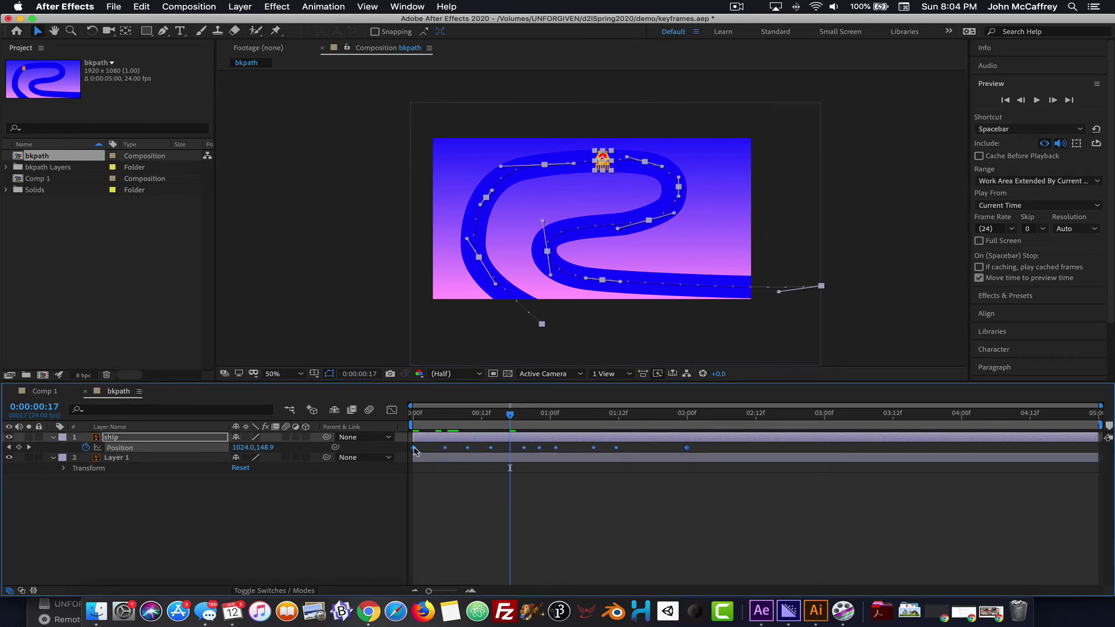
left_click(238, 6)
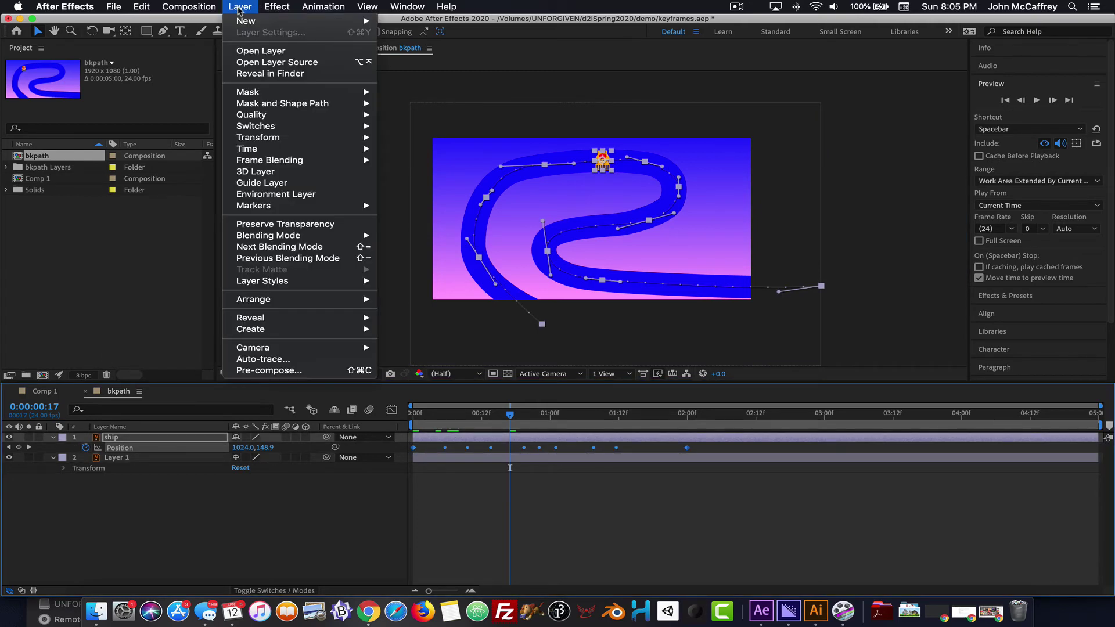
mouse_move(269, 137)
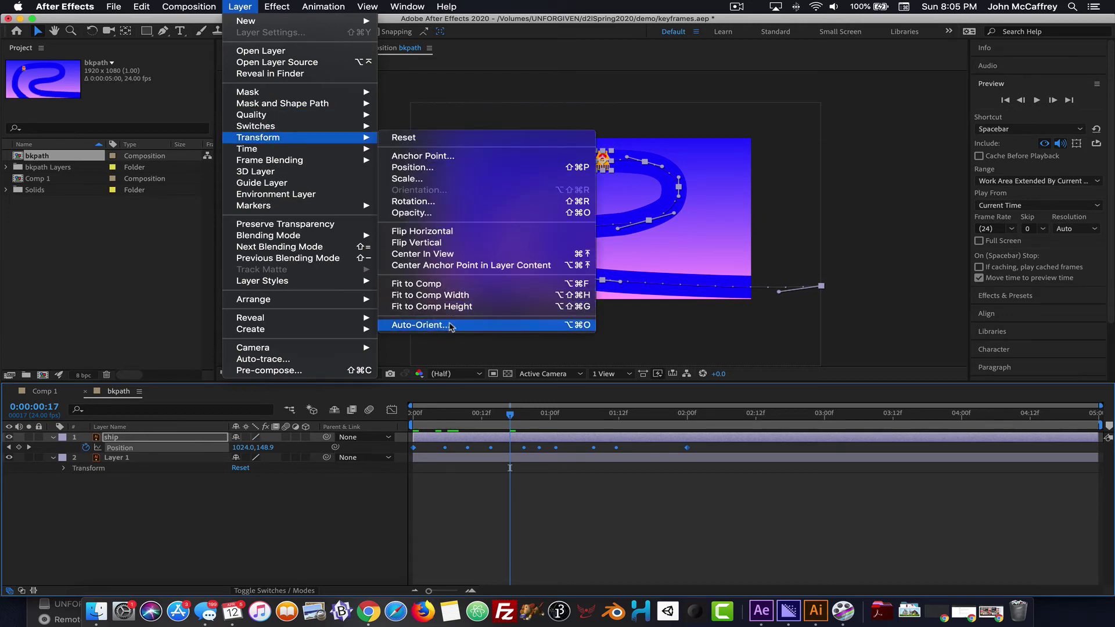
left_click(456, 327)
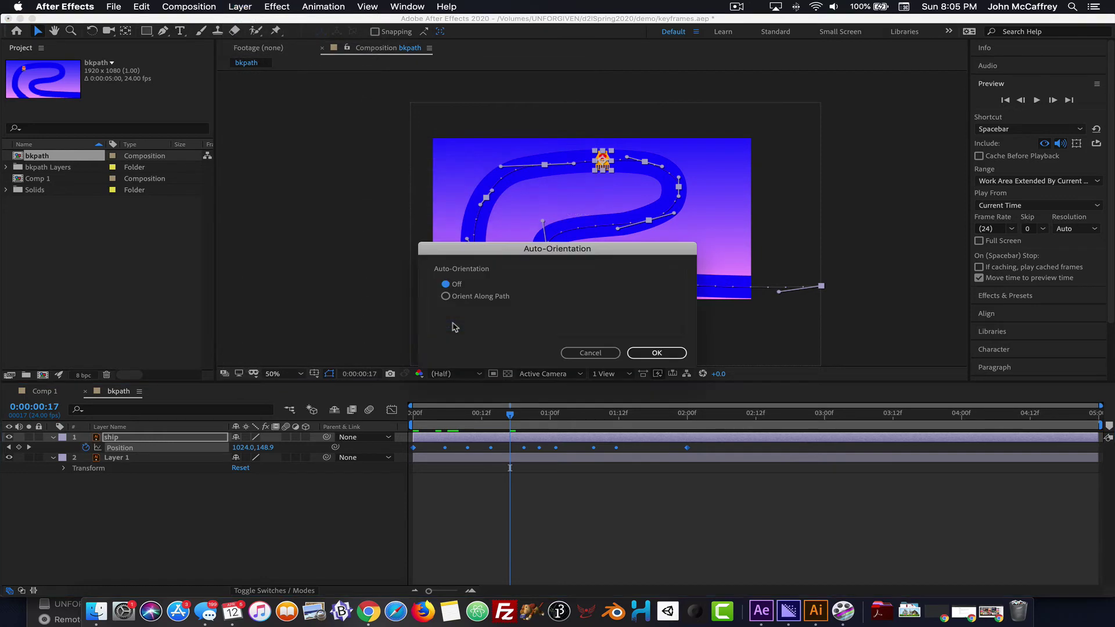
left_click(476, 298)
left_click(656, 352)
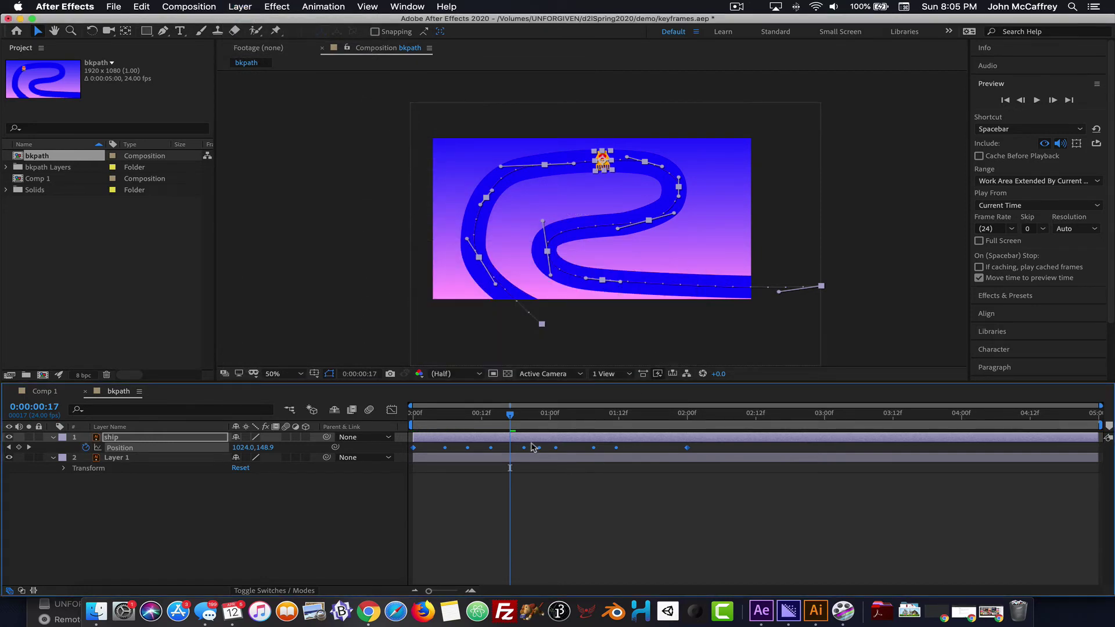
- Set the ship layer's Rotation to 94° so it points along its motion path, and return to frame 0
mouse_move(511, 415)
left_mouse_down()
mouse_move(638, 422)
mouse_move(506, 414)
left_mouse_up()
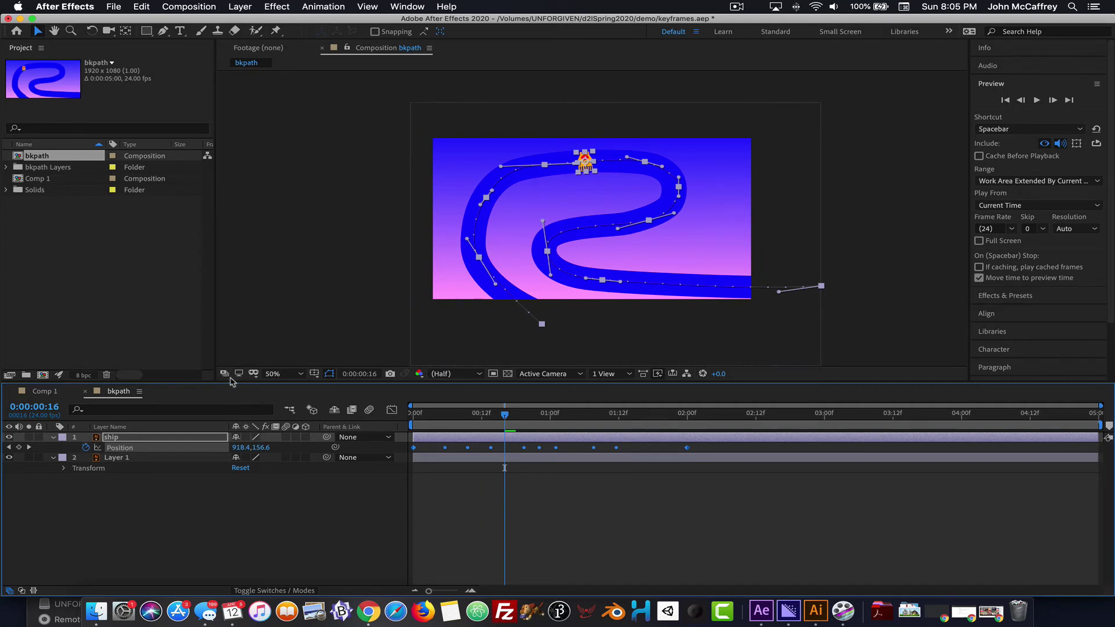
left_click(97, 440)
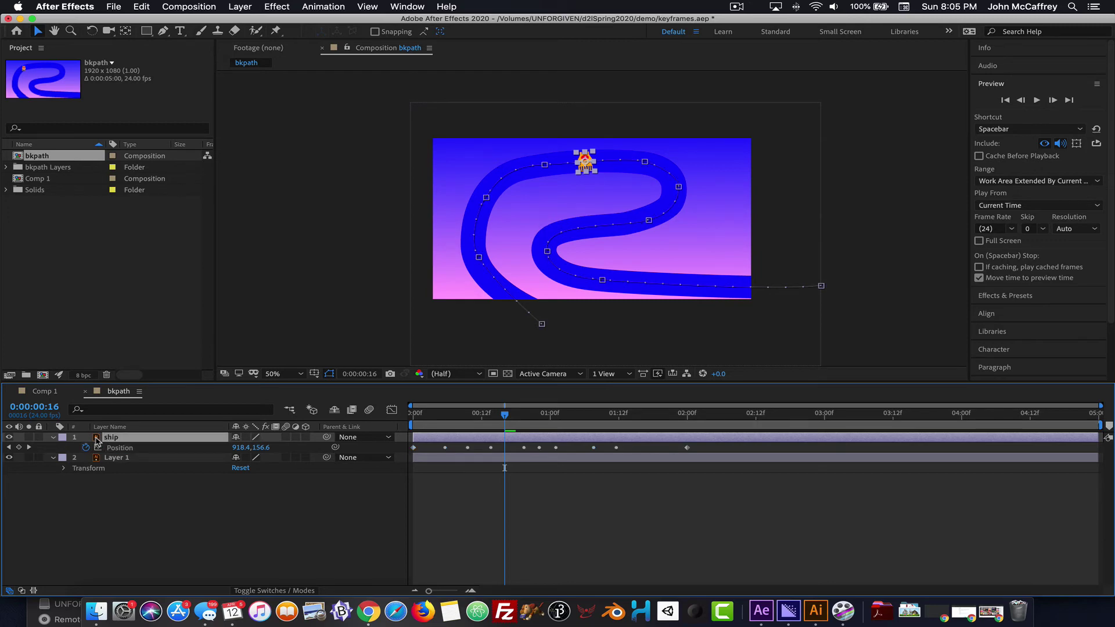
key("r")
left_click_drag(251, 453, 313, 449)
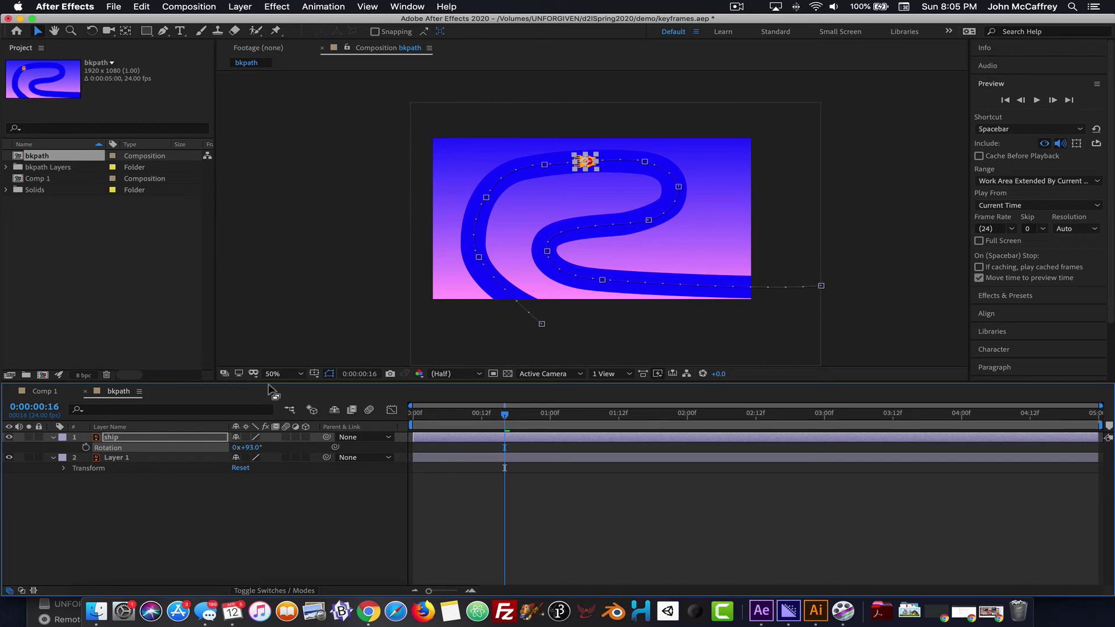
left_click(290, 374)
left_click(296, 394)
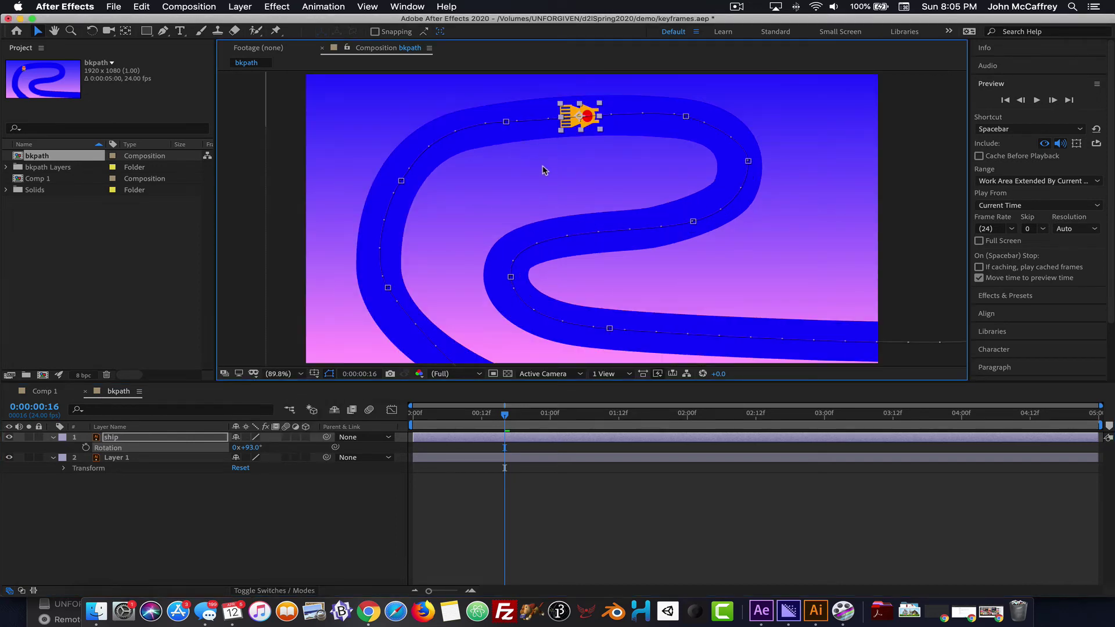
left_click(247, 448)
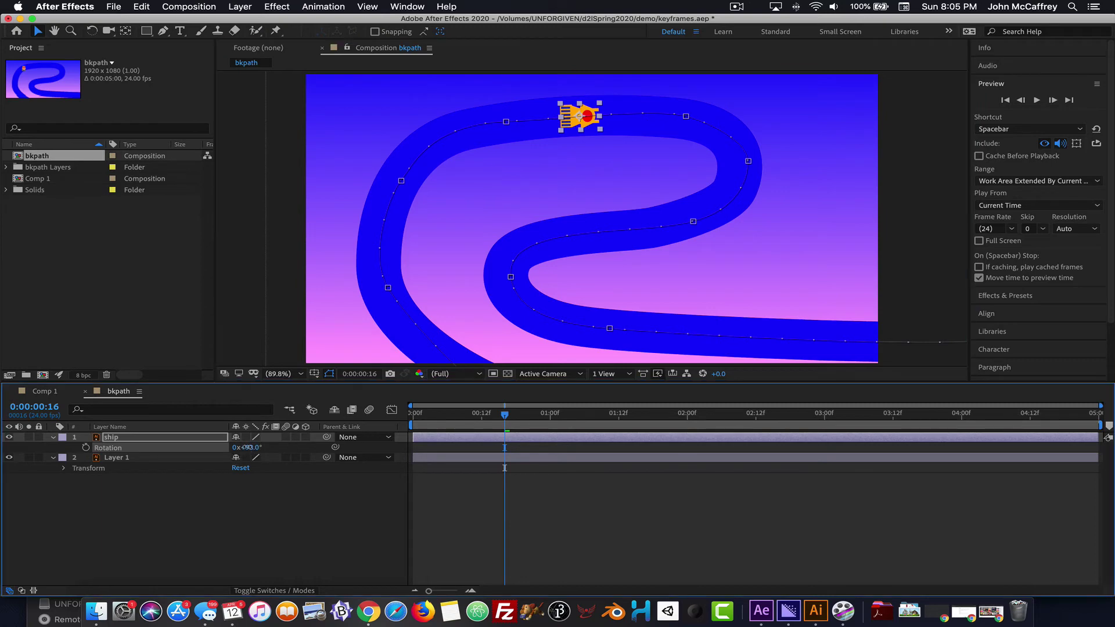
mouse_move(246, 448)
left_mouse_down()
mouse_move(258, 447)
mouse_move(247, 446)
left_mouse_up()
left_click_drag(506, 419, 406, 422)
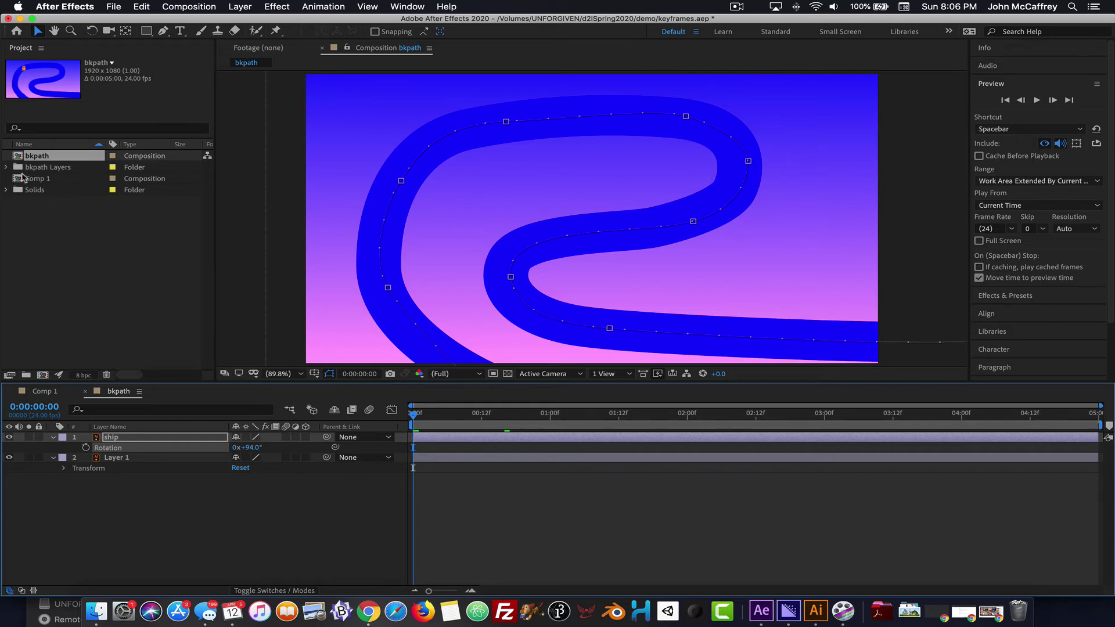
- Open the Comp 1 composition and move the current time to frame 0
double_click(20, 183)
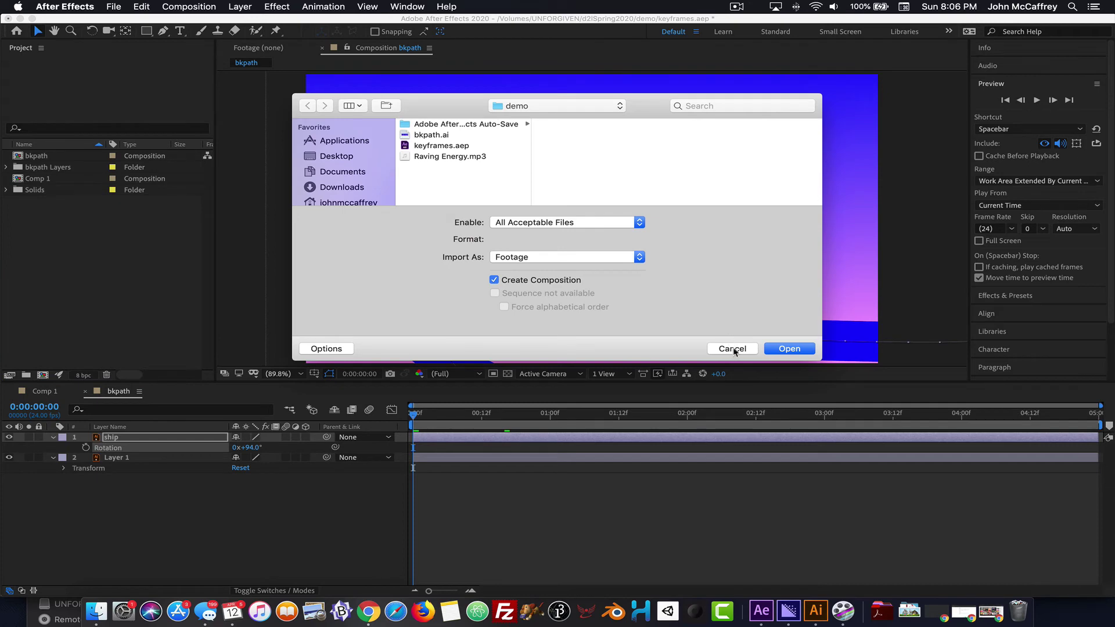
left_click(732, 349)
left_click(16, 181)
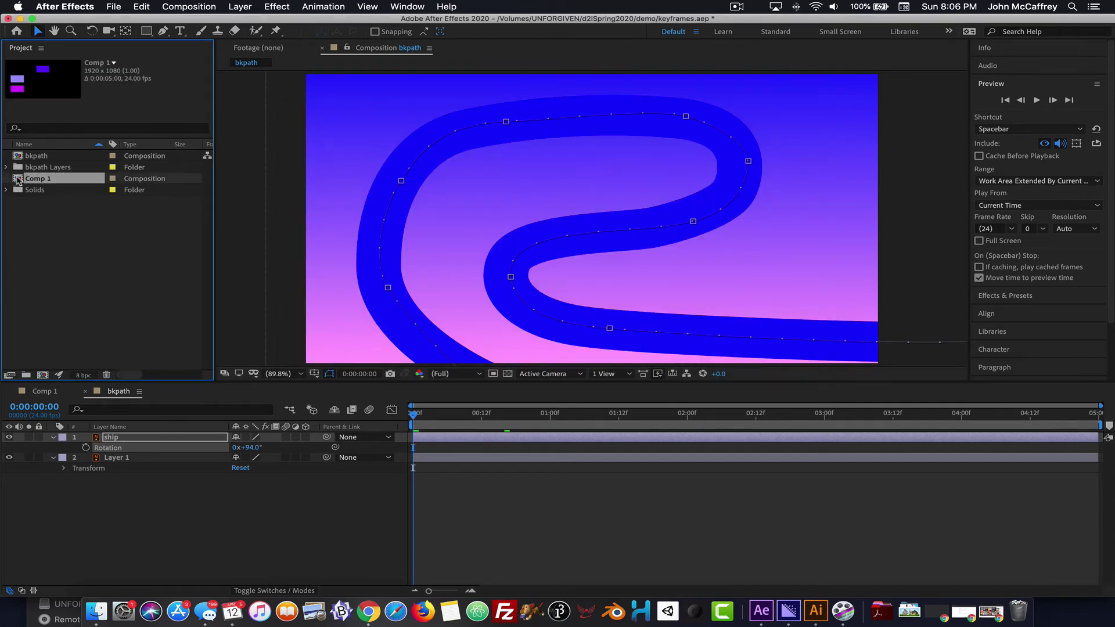
double_click(17, 180)
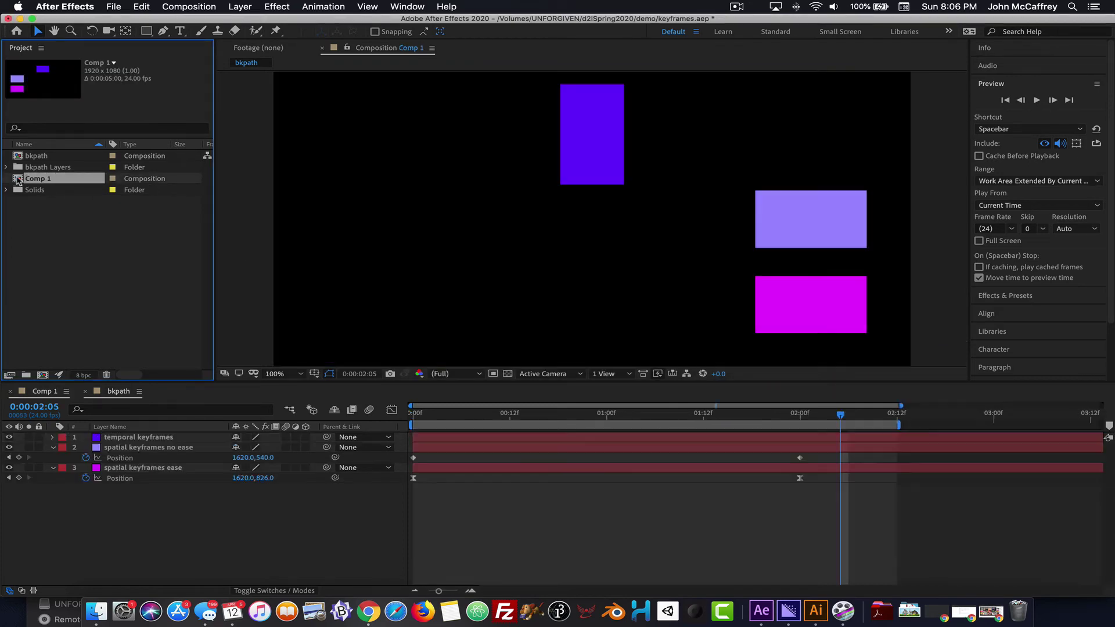
left_click_drag(450, 413, 228, 406)
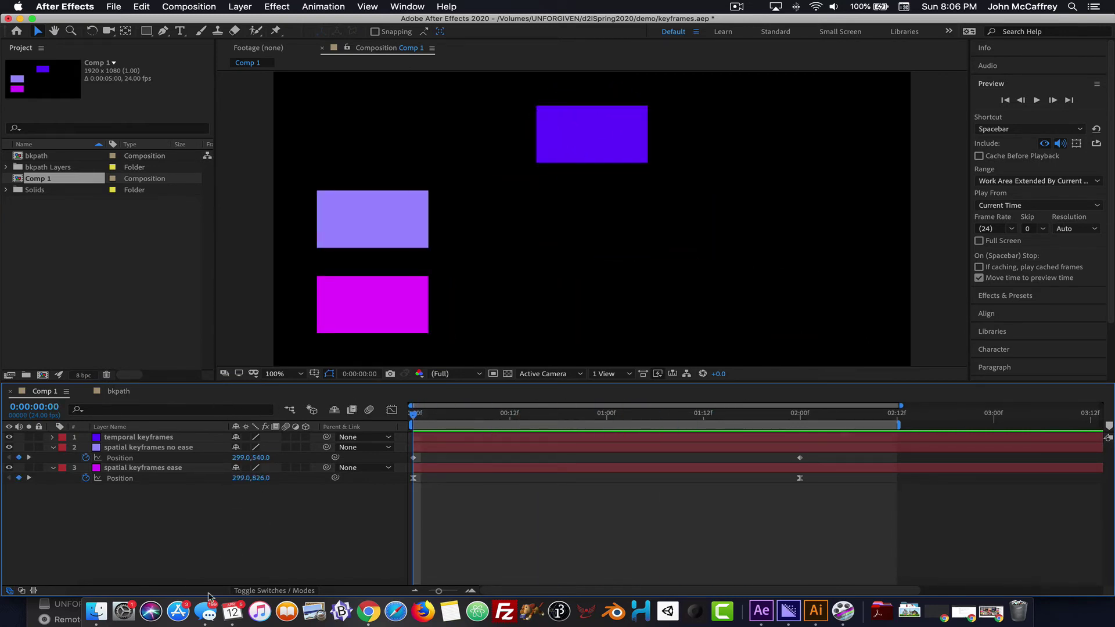
- Switch the timeline columns to blending modes and back to the layer switches
left_click(242, 591)
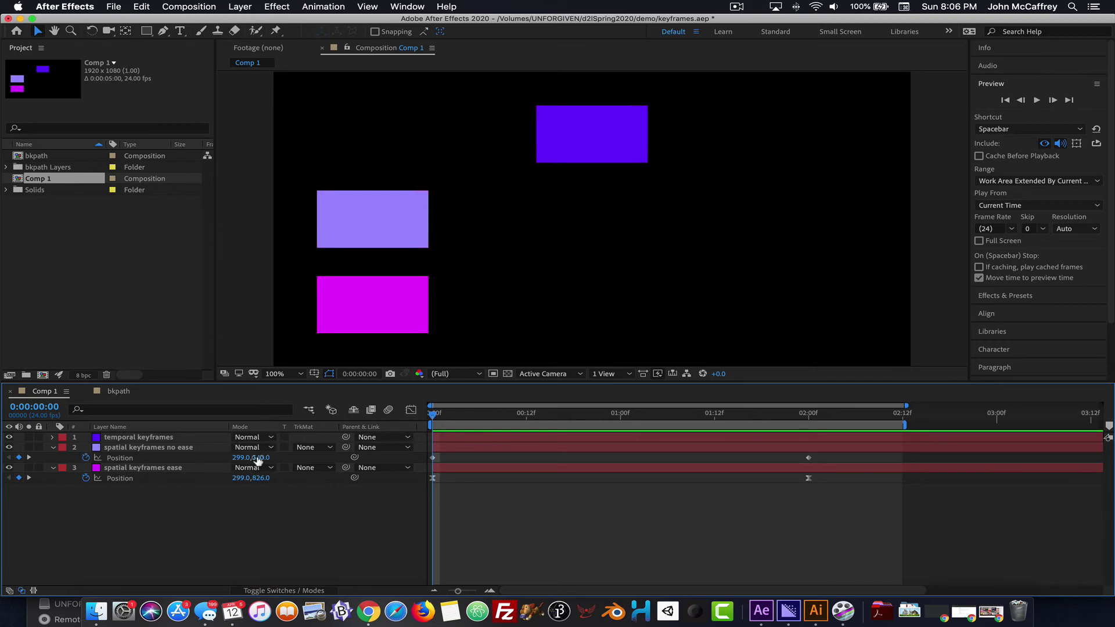
scroll(253, 448, "right", 2)
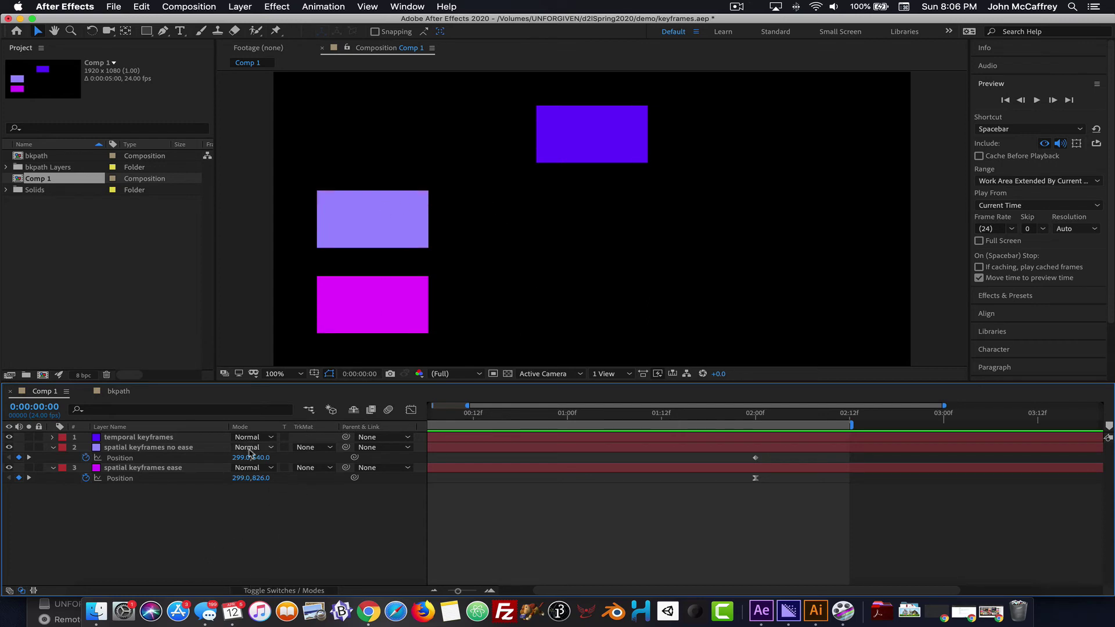
left_click(249, 591)
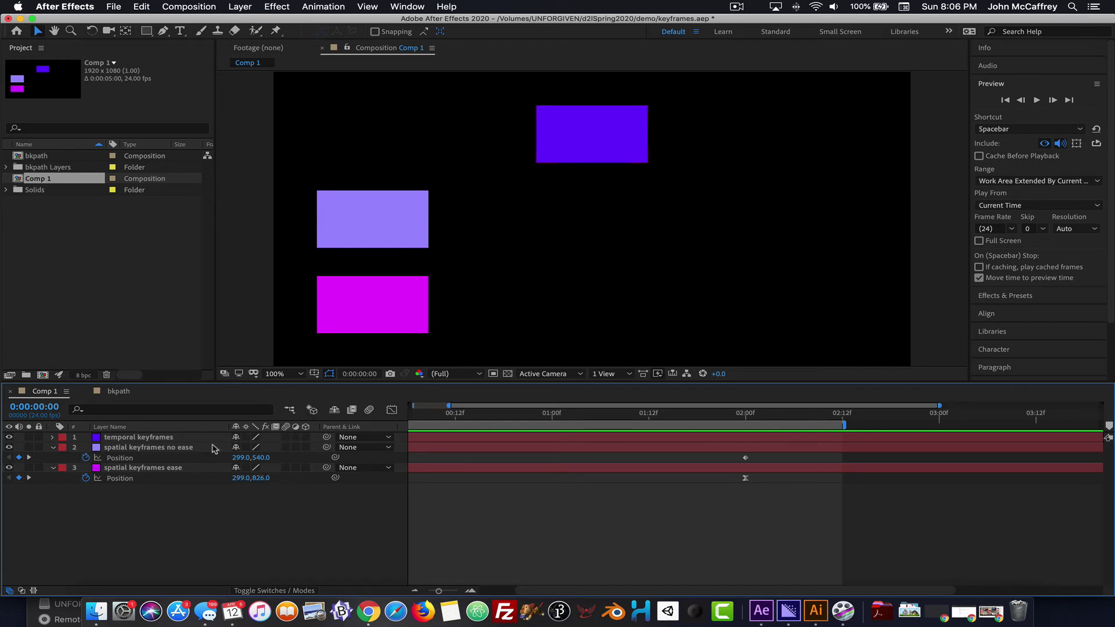
- Enable motion blur for the "spatial keyframes ease" layer and the composition, and scrub to frame 20 to check the blur
left_click(159, 469)
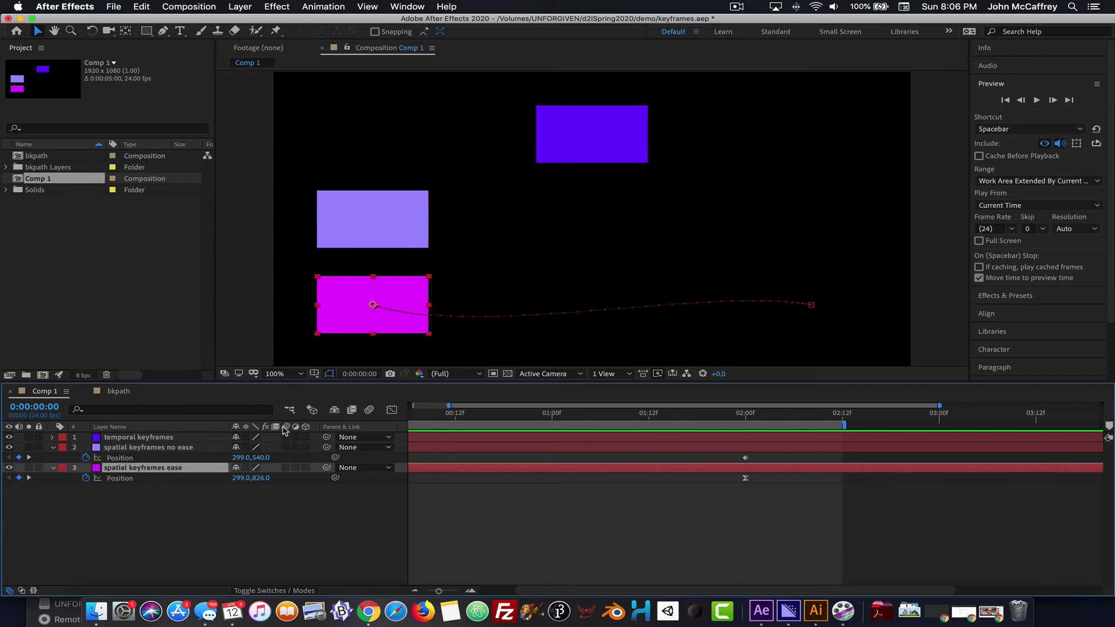
key("Home")
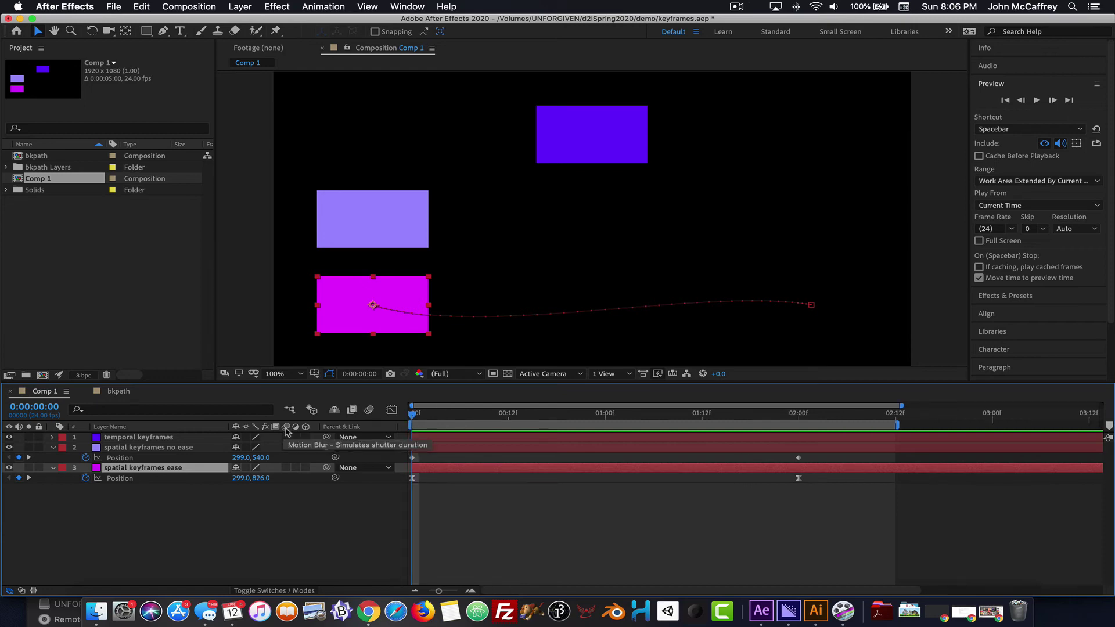
scroll(285, 431, "right", 1)
scroll(288, 430, "left", 1)
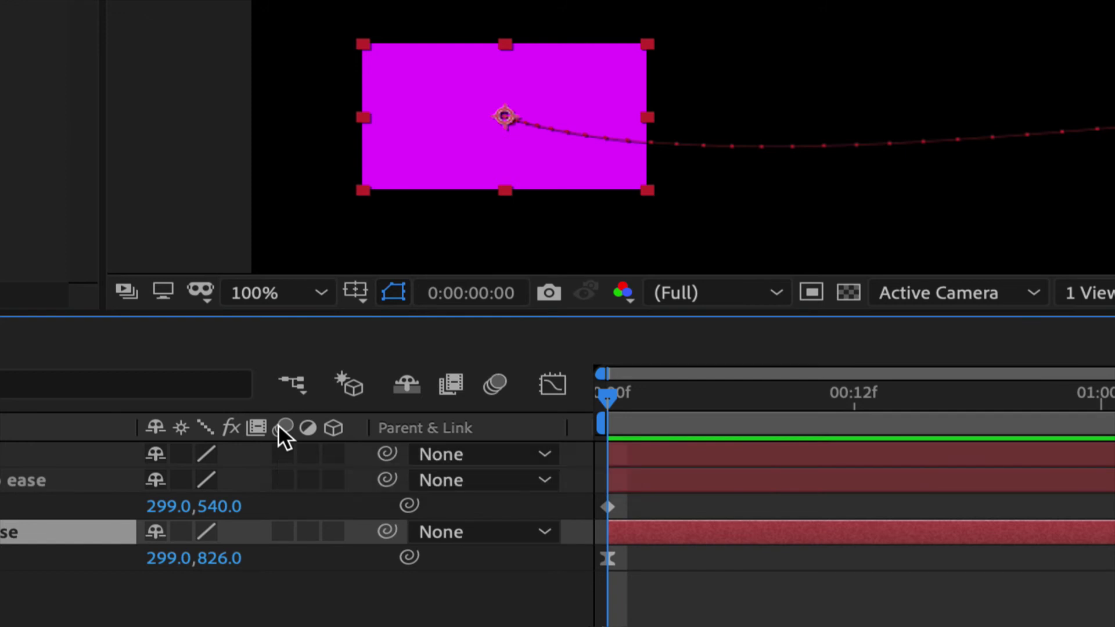
left_click(280, 531)
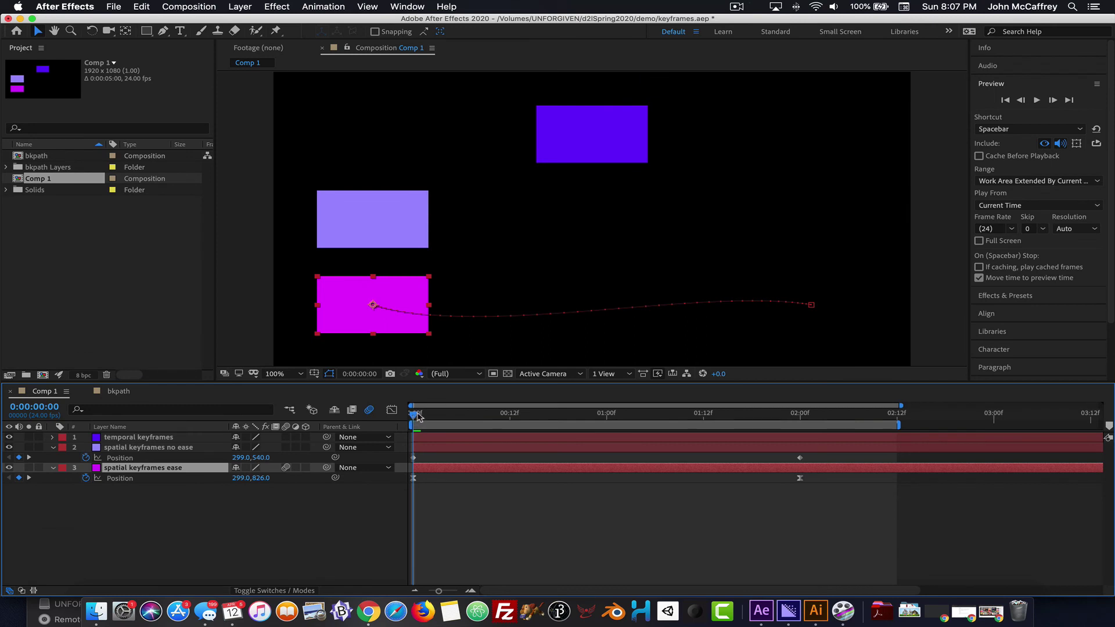
left_click_drag(418, 415, 574, 413)
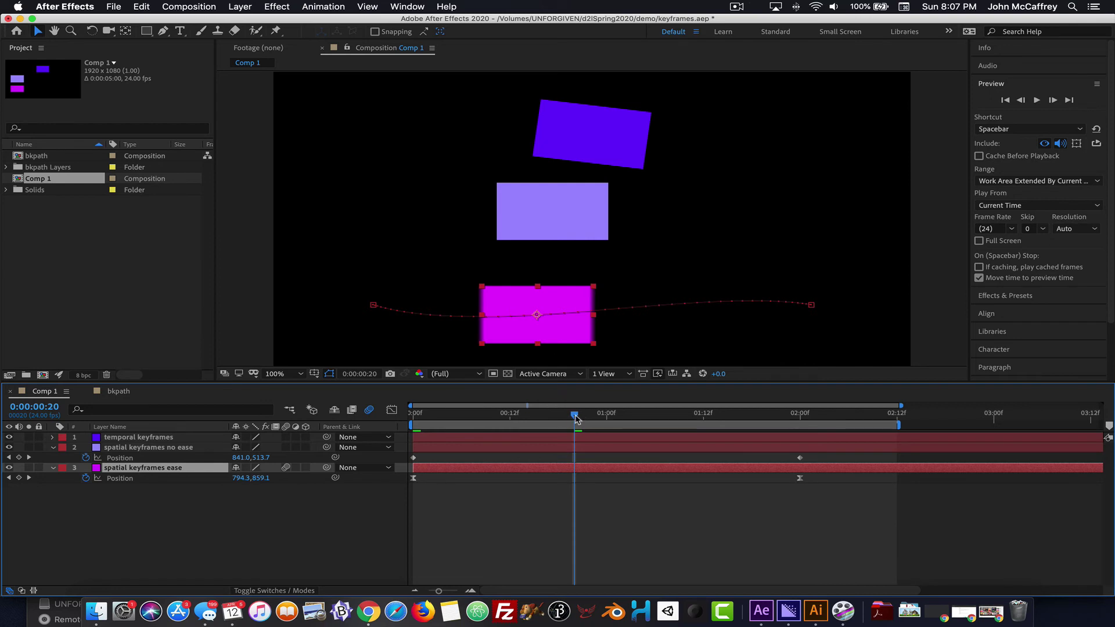
- Enable motion blur for the "temporal keyframes" layer, scrub to frame 7, and toggle its blur off and on to compare
left_click_drag(577, 417, 604, 415)
left_click_drag(613, 413, 339, 388)
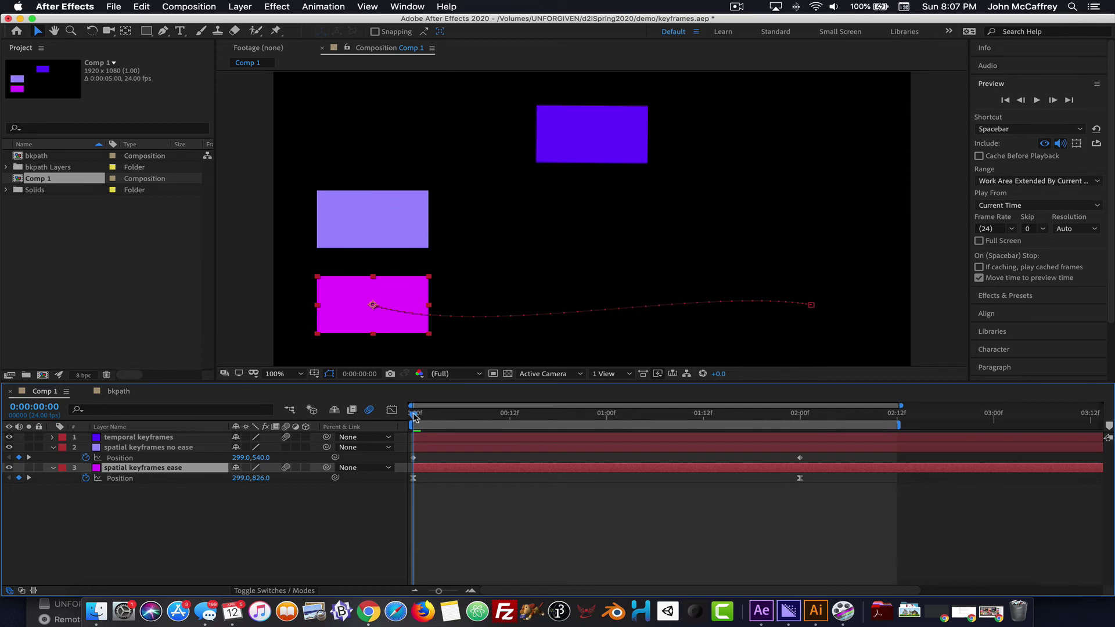
left_click_drag(413, 414, 469, 414)
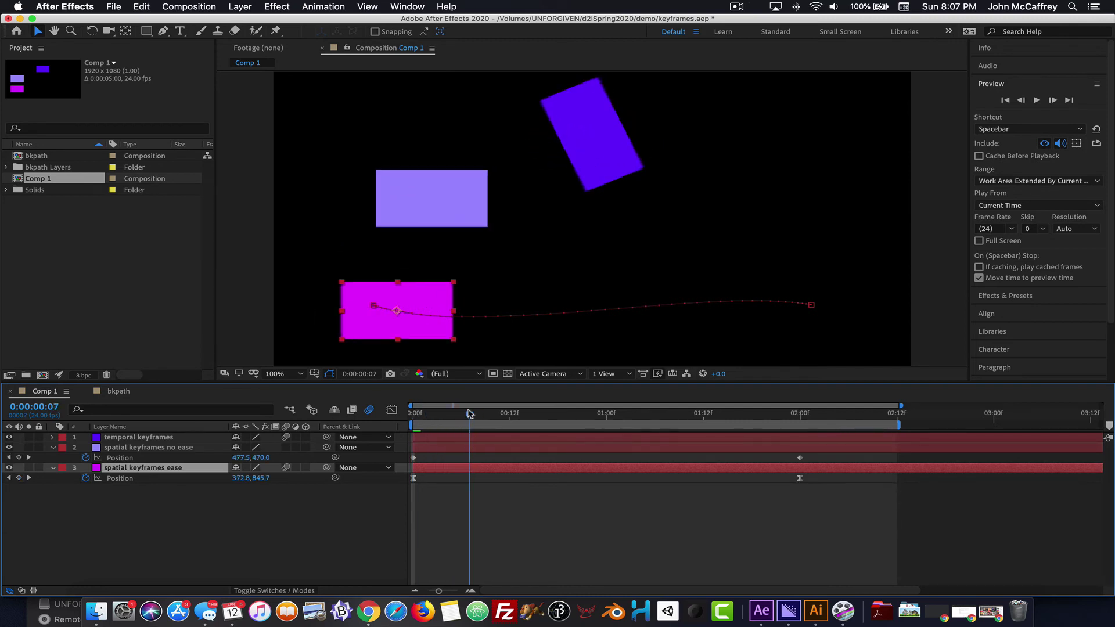
left_click(285, 437)
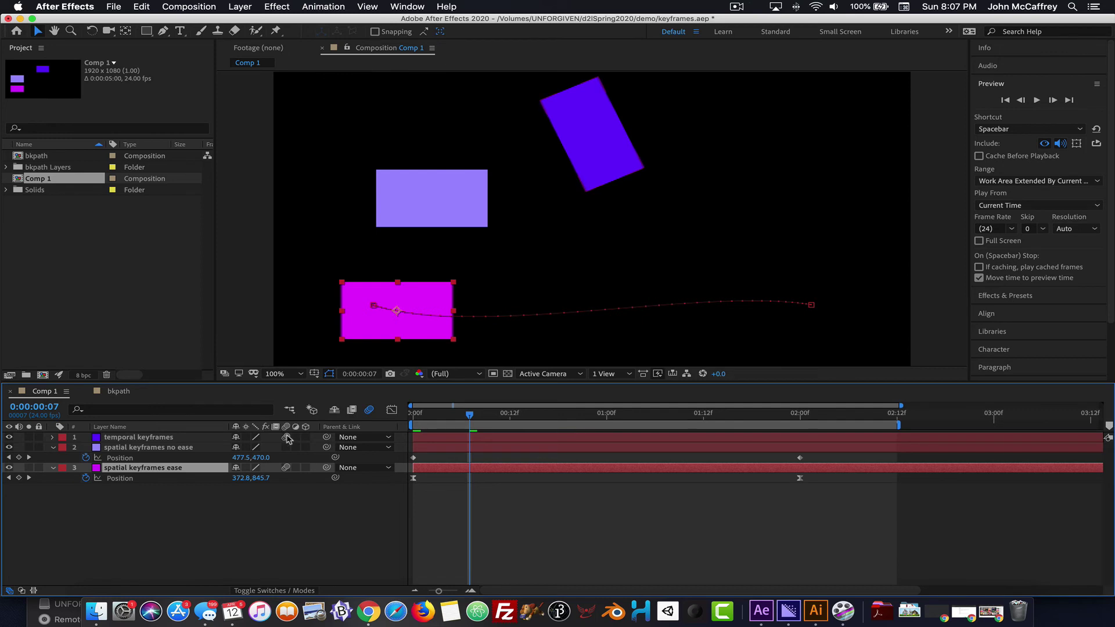
left_click(286, 437)
- Return to frame 0, deselect the layers, and preview the motion-blurred Comp 1 animation
left_click_drag(473, 418, 413, 417)
left_click(302, 513)
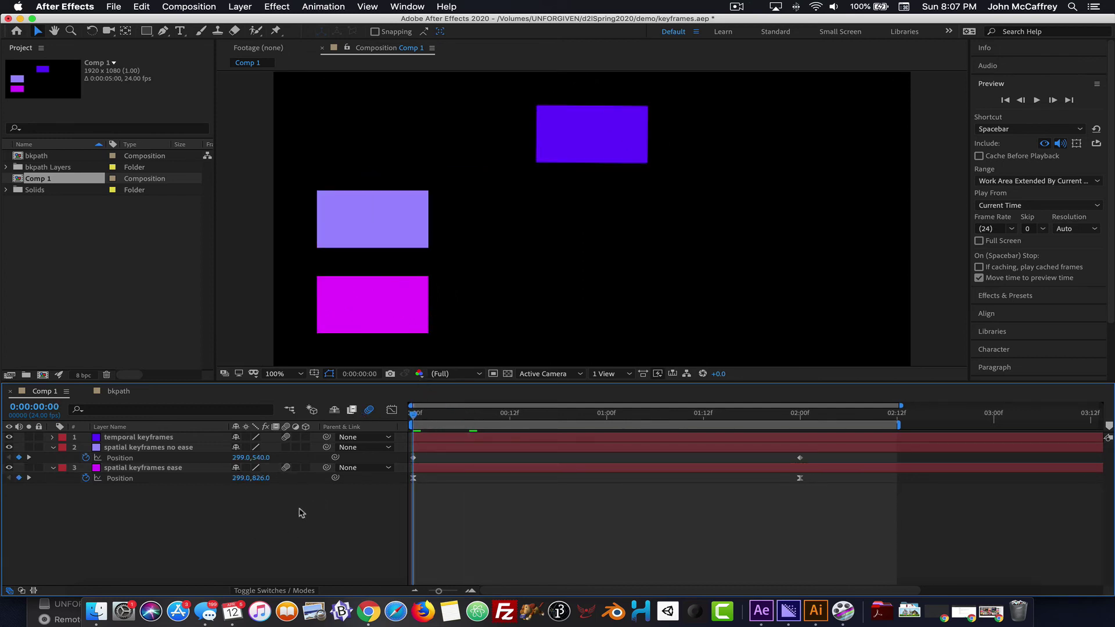
key("space")
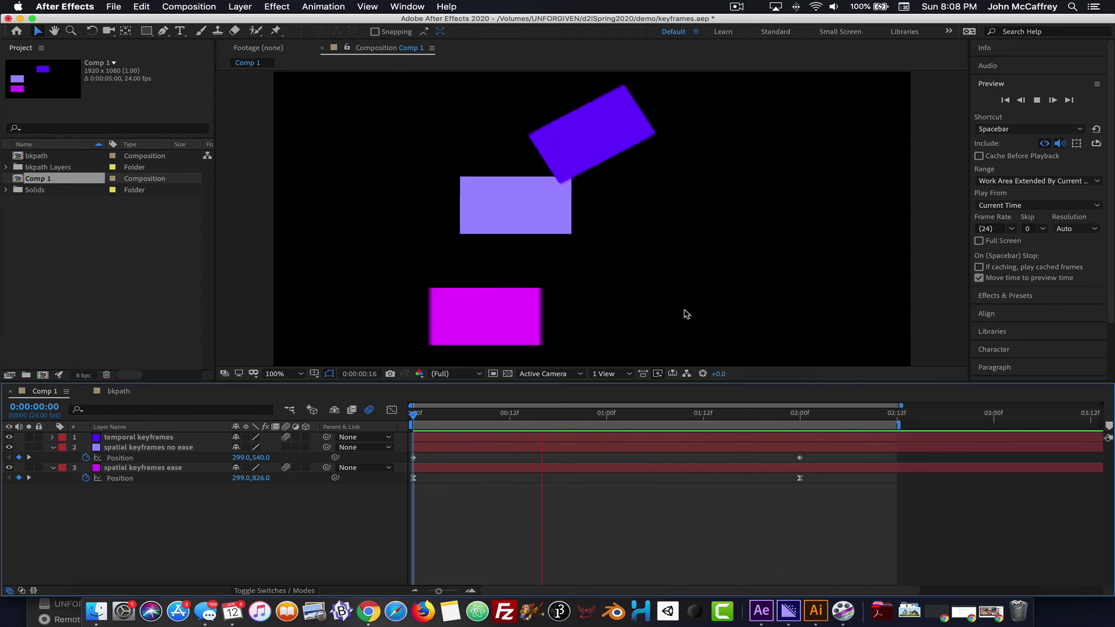
key("space")
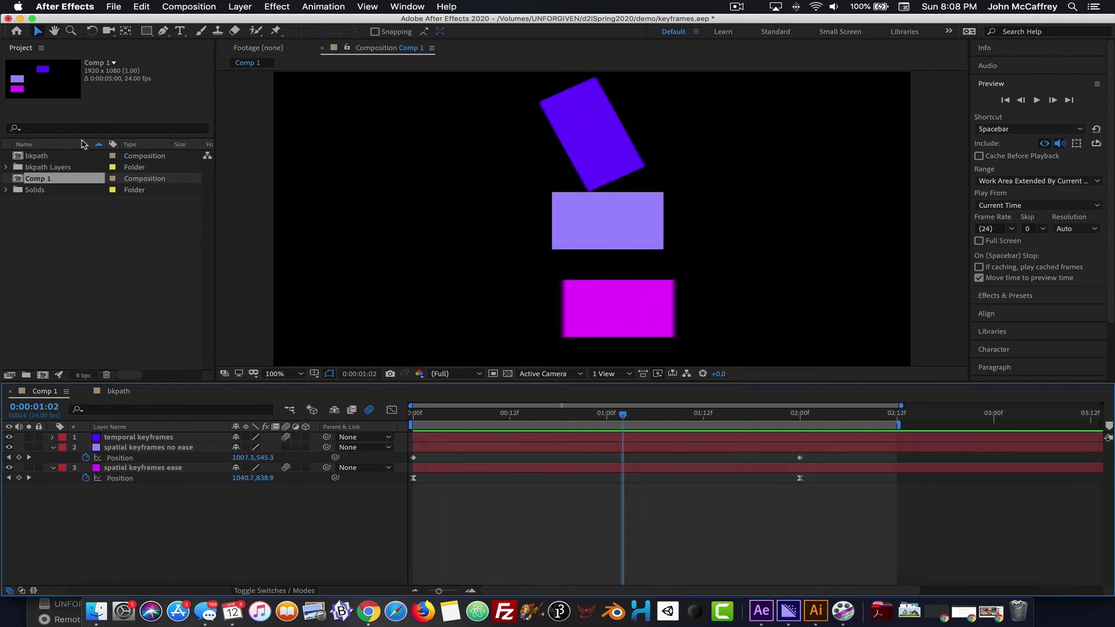
left_click(25, 158)
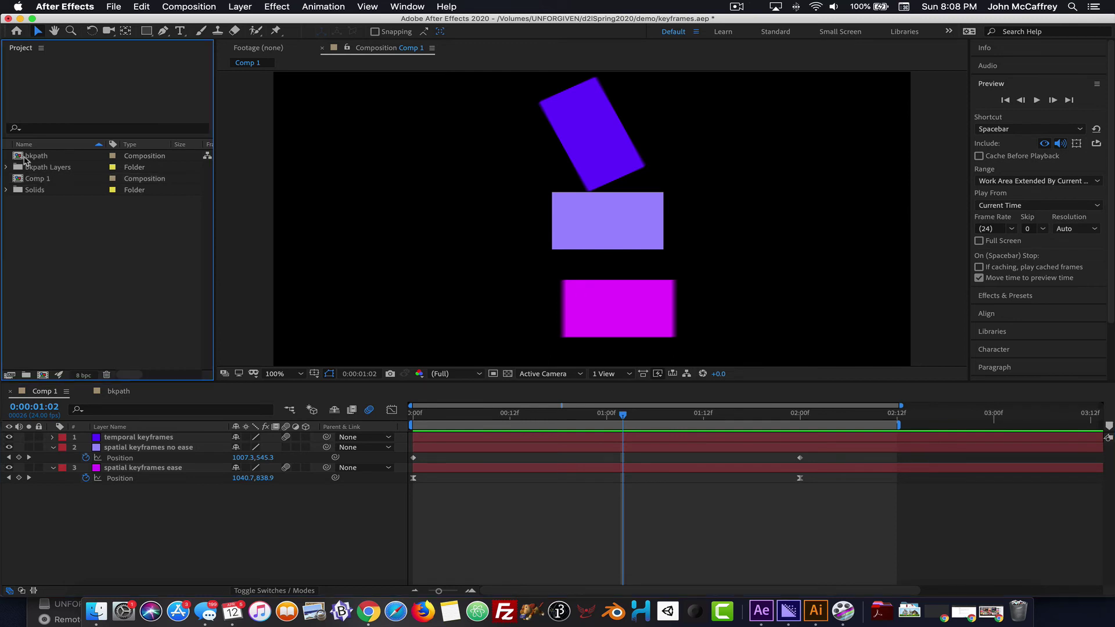
key("super+i")
left_click(733, 348)
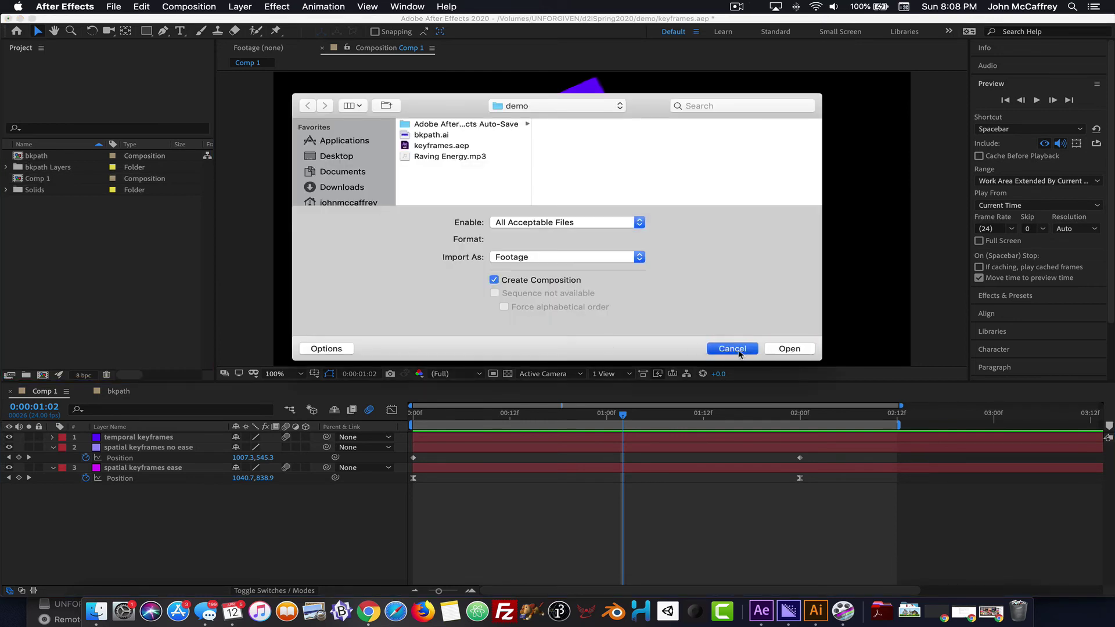
- Open the bkpath composition, collapse the ship layer's Rotation property, and enable motion blur for that layer and the composition
double_click(26, 156)
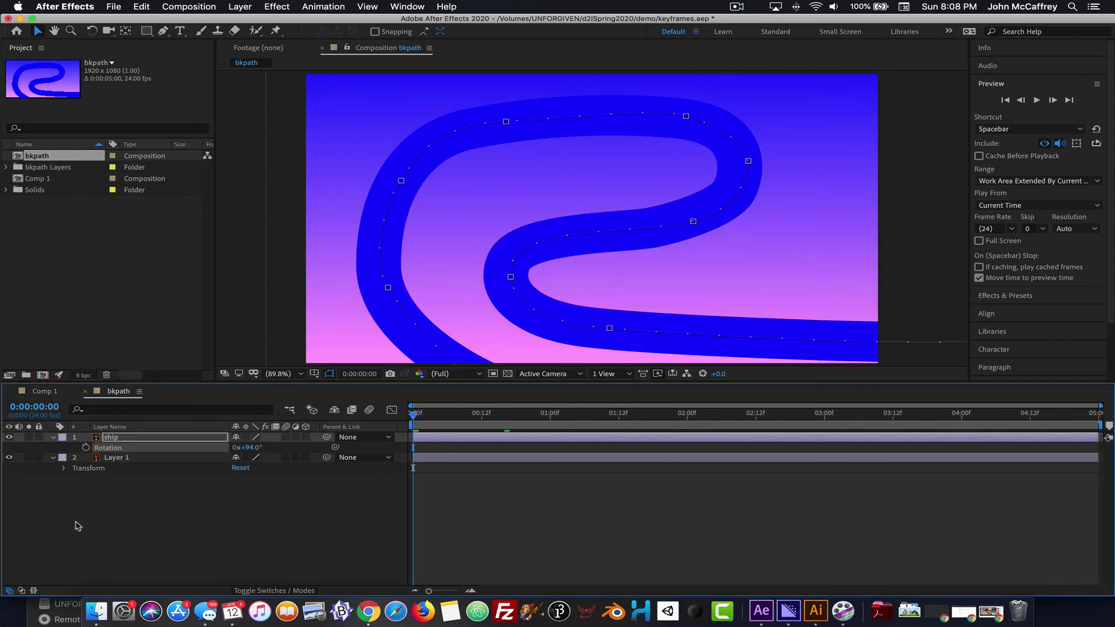
left_click(100, 440)
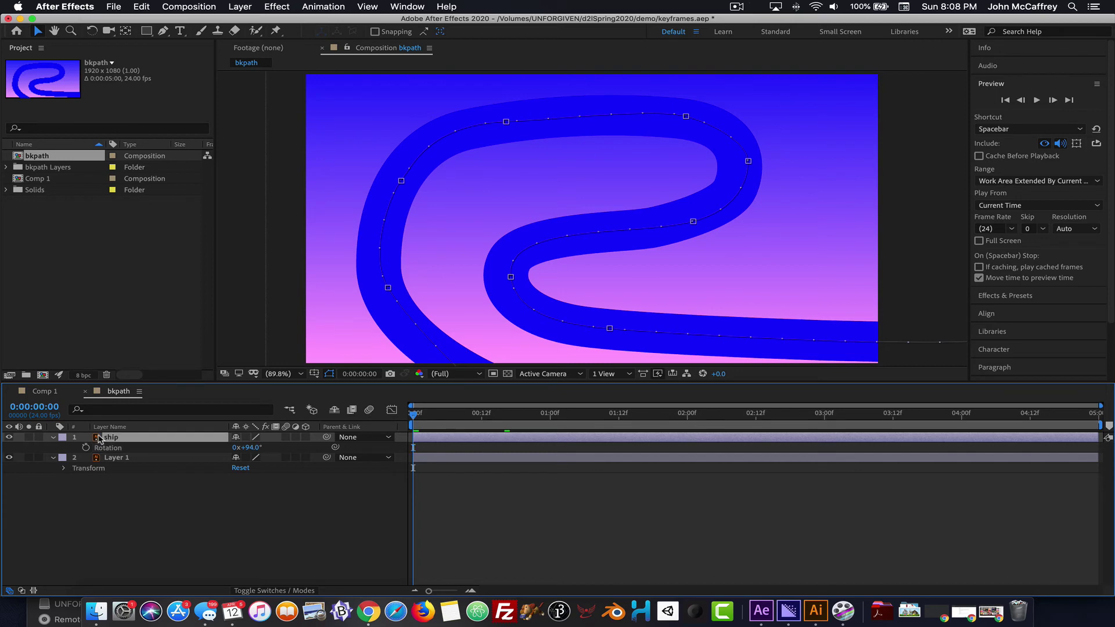
key("r")
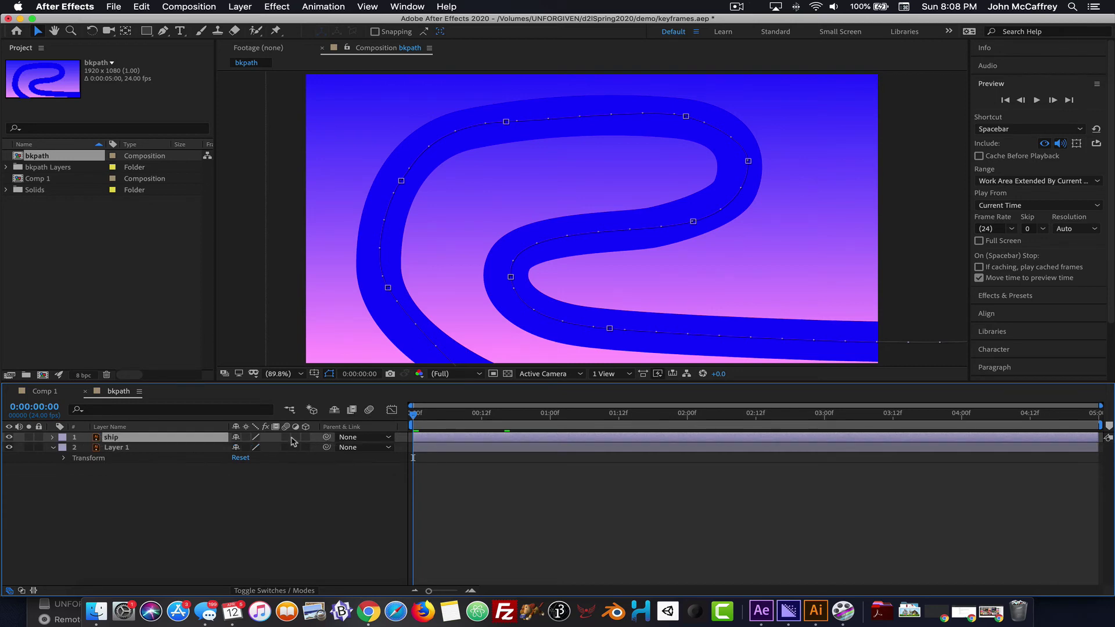
left_click(287, 437)
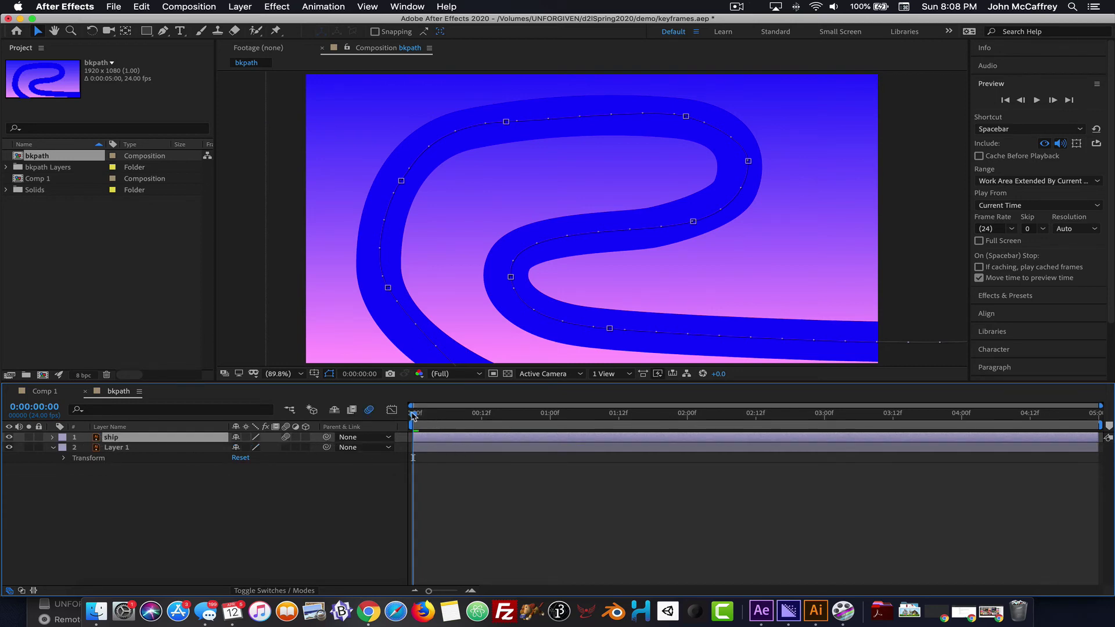
- Preview the motion-blurred ship animation from frame 0, and replay it from the start
key("space")
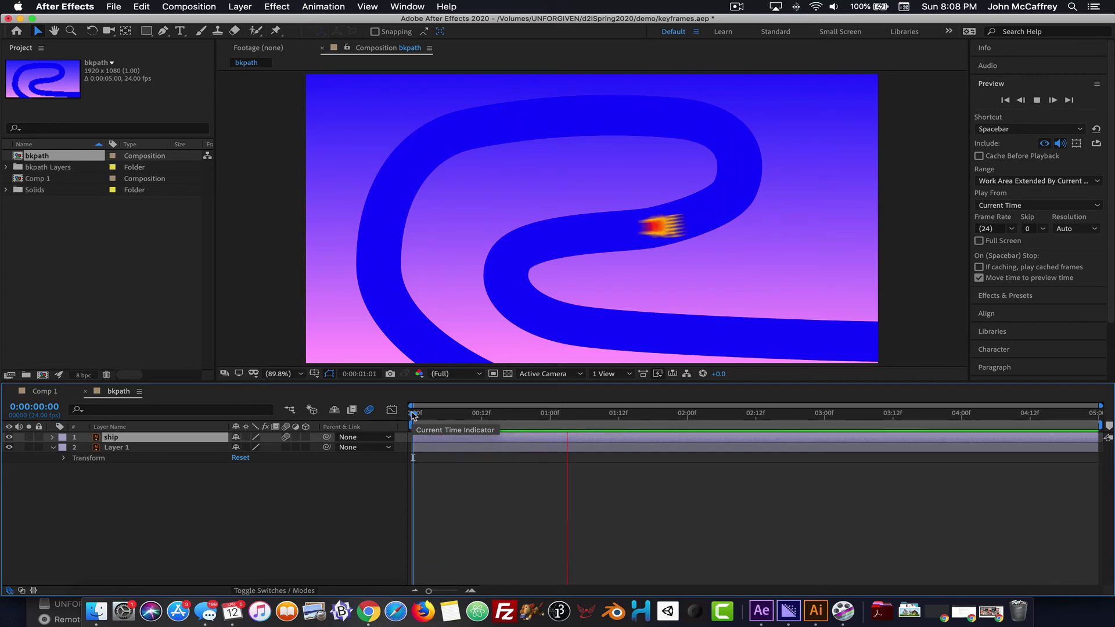
key("space")
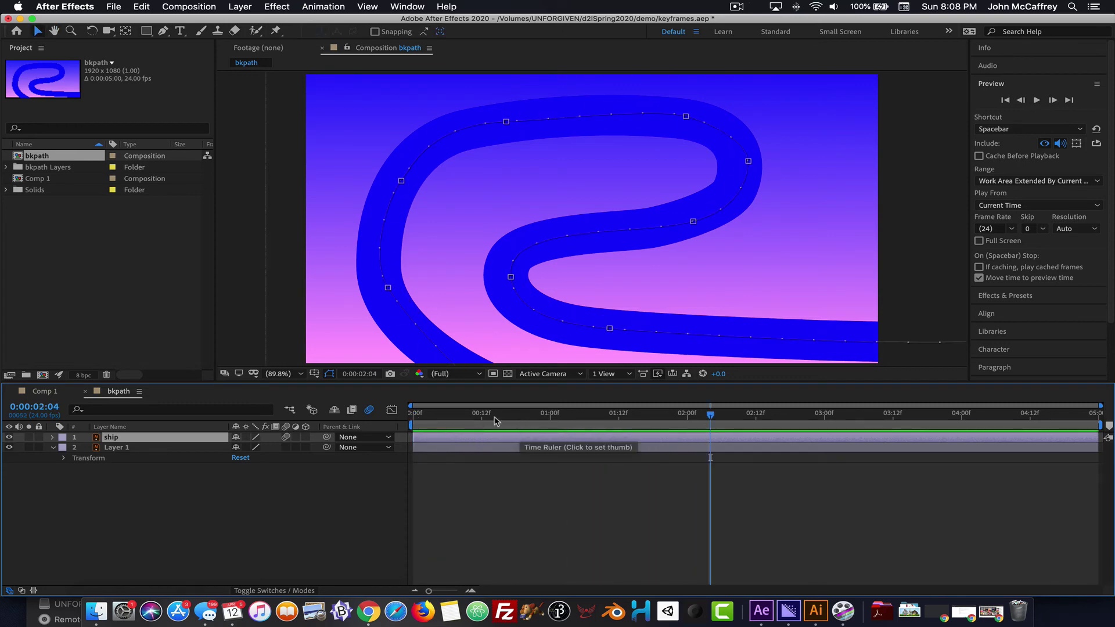
left_click_drag(476, 415, 413, 413)
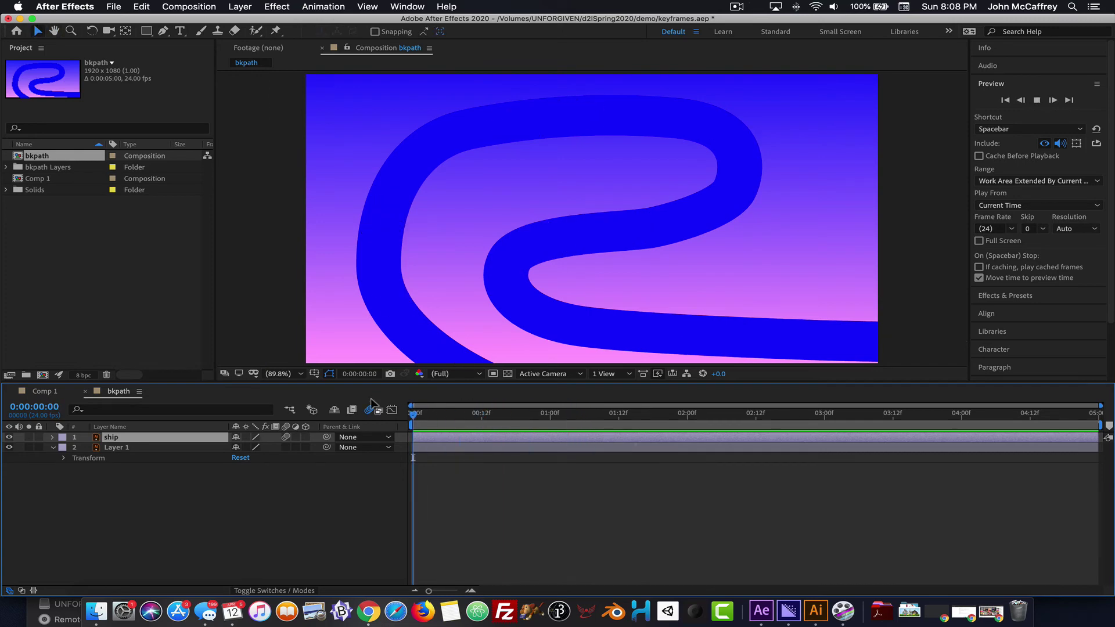
key("space")
key("space")
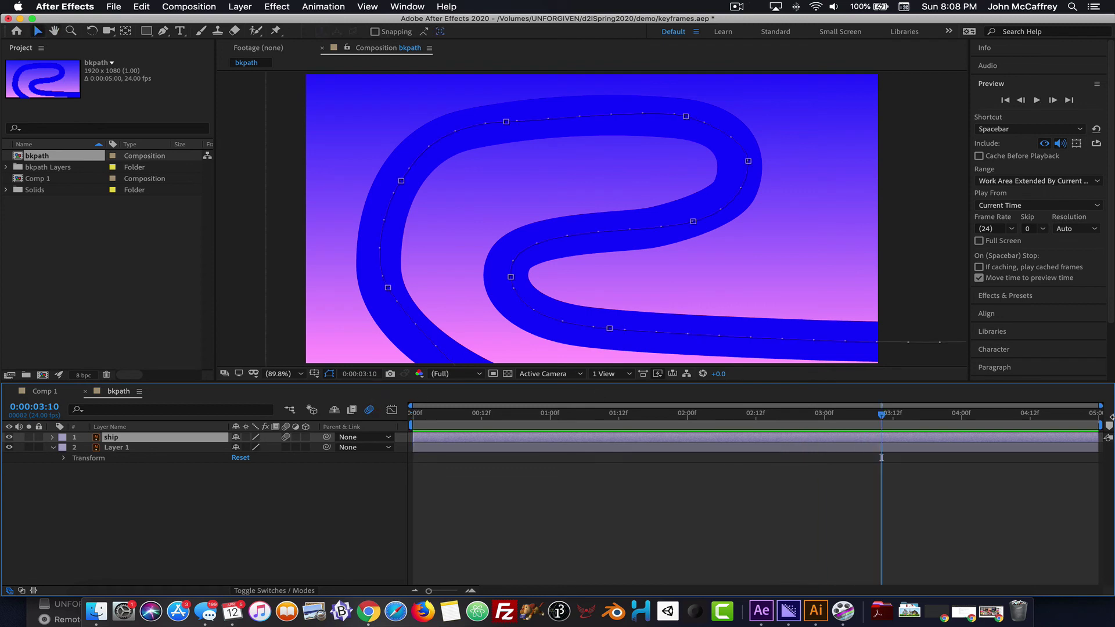
- Shorten the bkpath work area to end at about 2 seconds 2 frames, shortly after the ship leaves the frame
left_click_drag(1101, 427, 864, 430)
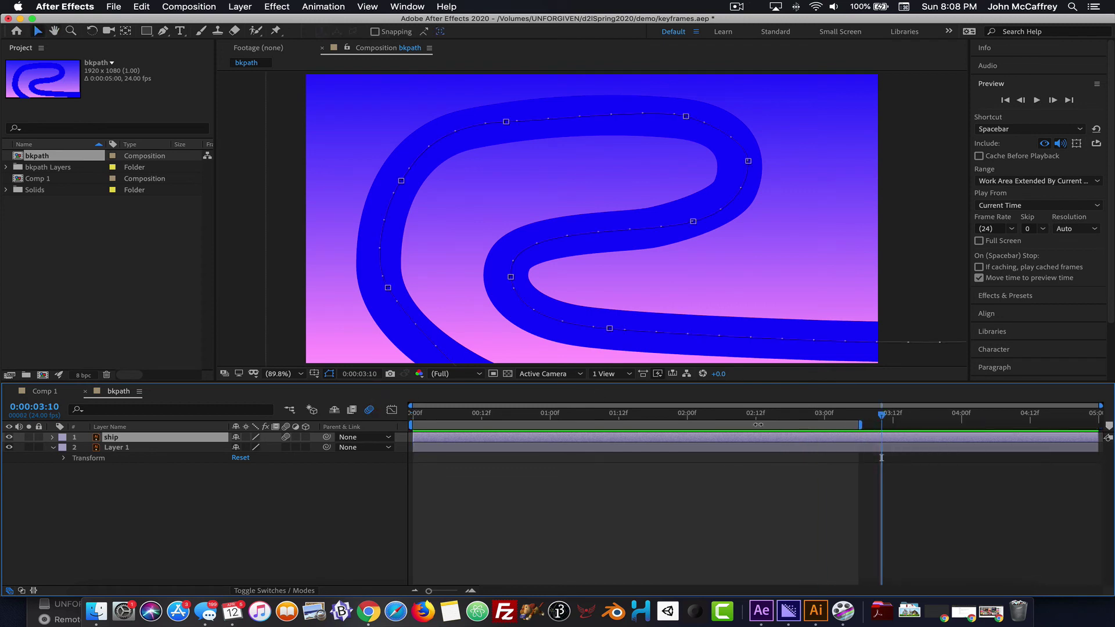
left_click_drag(712, 422, 682, 418)
key("super+z")
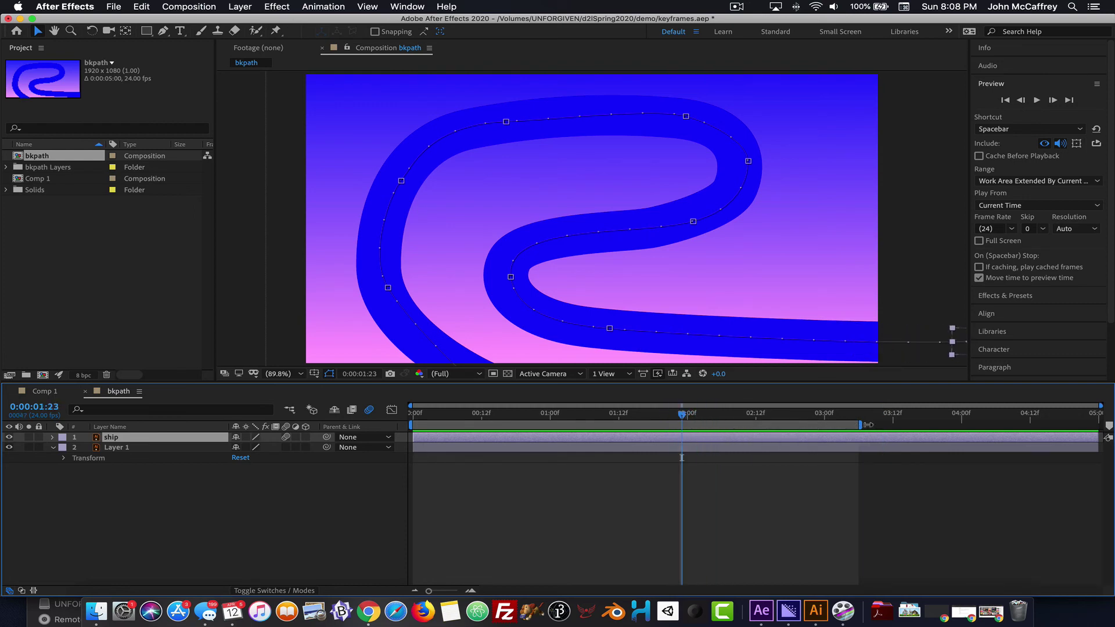
left_click_drag(862, 424, 701, 429)
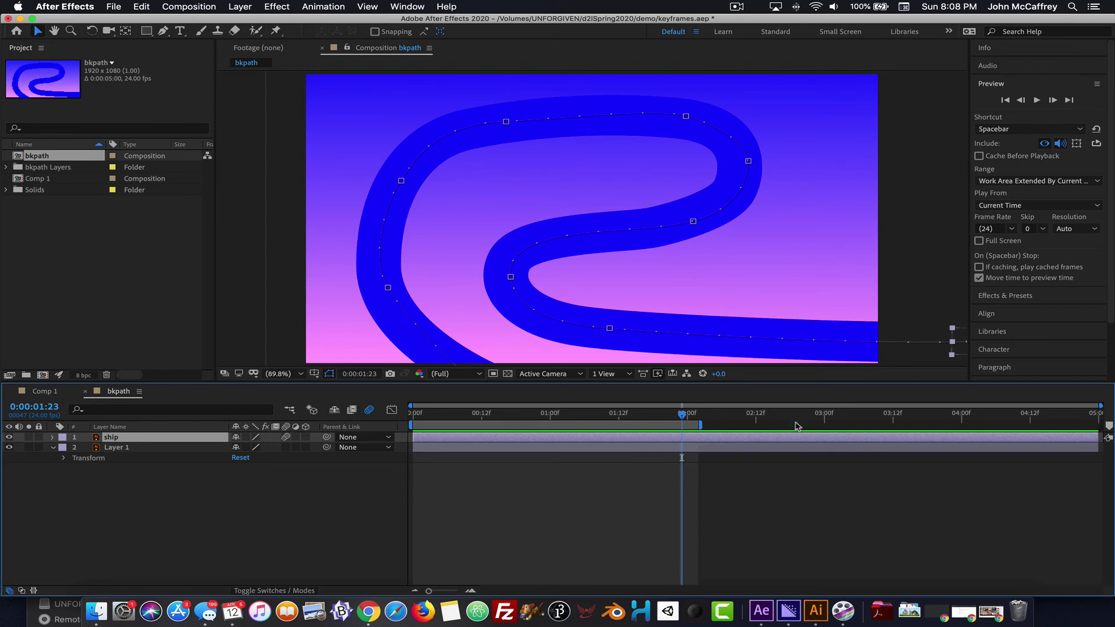
left_click_drag(1100, 406, 856, 404)
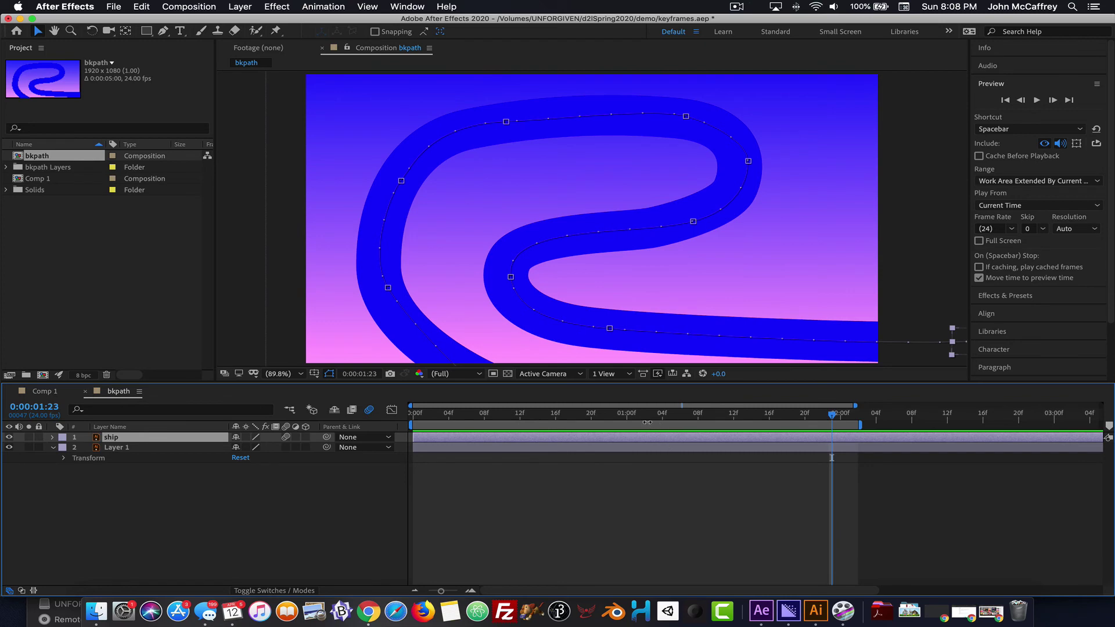
- Preview the shortened ship loop, turning the ship layer's motion blur off and back on to compare
key("space")
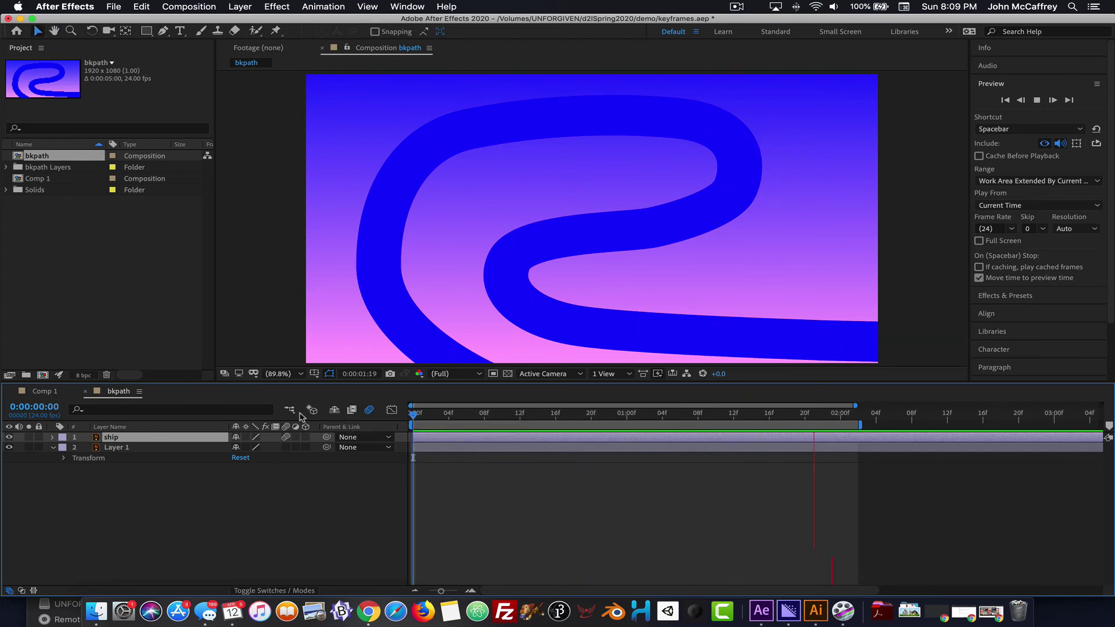
left_click(285, 437)
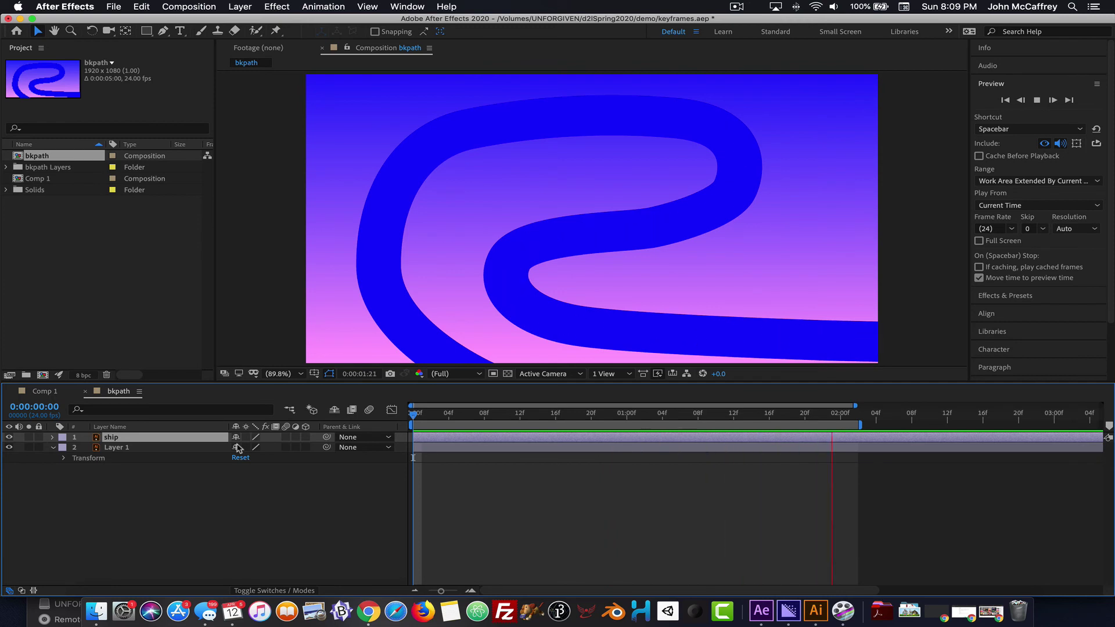
key("space")
left_click(286, 436)
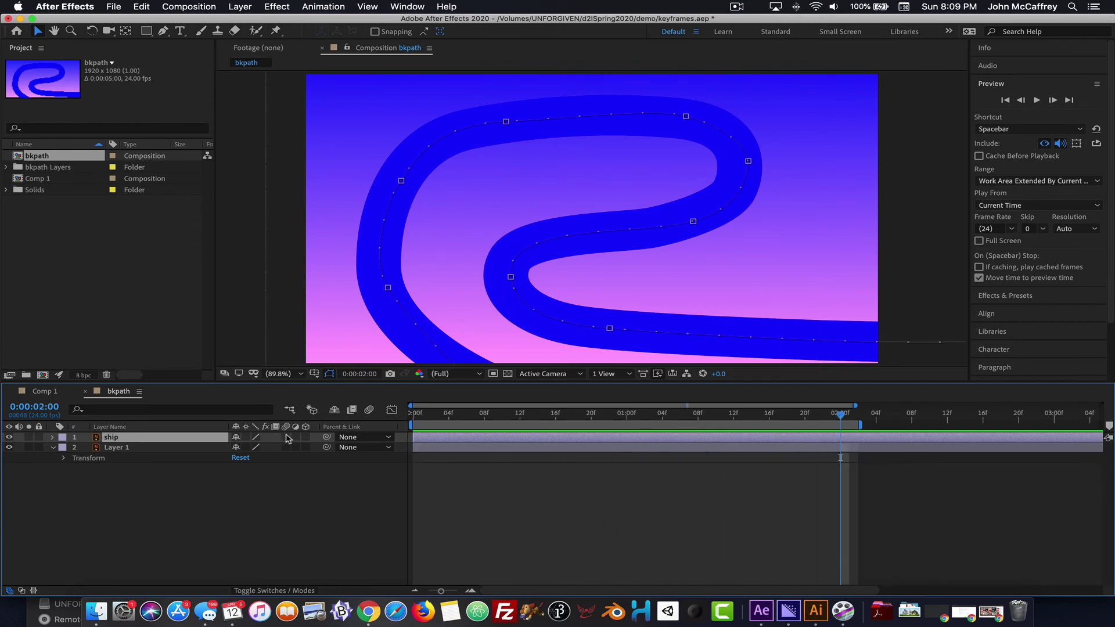
key("space")
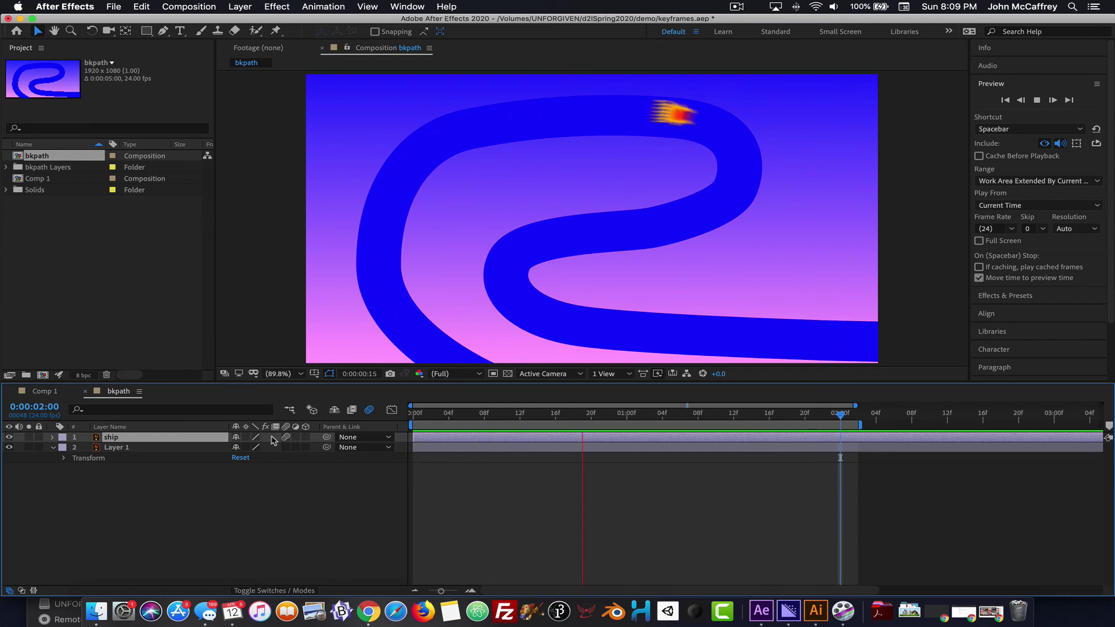
key("space")
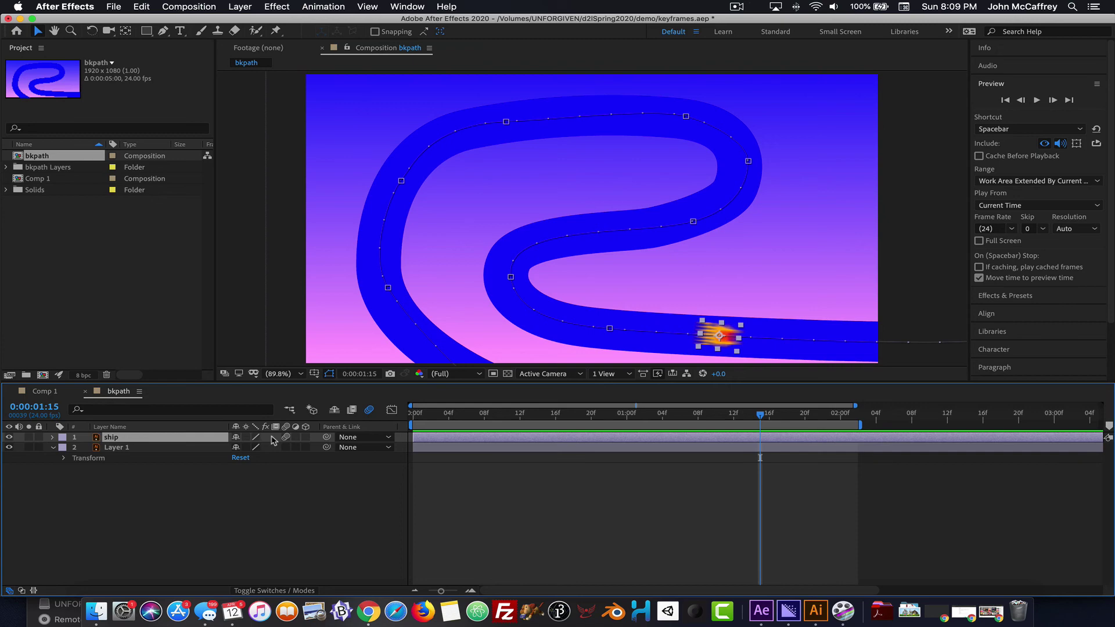
- Import Raving Energy.mp3 from the demo folder with Create Composition enabled
left_click(62, 251)
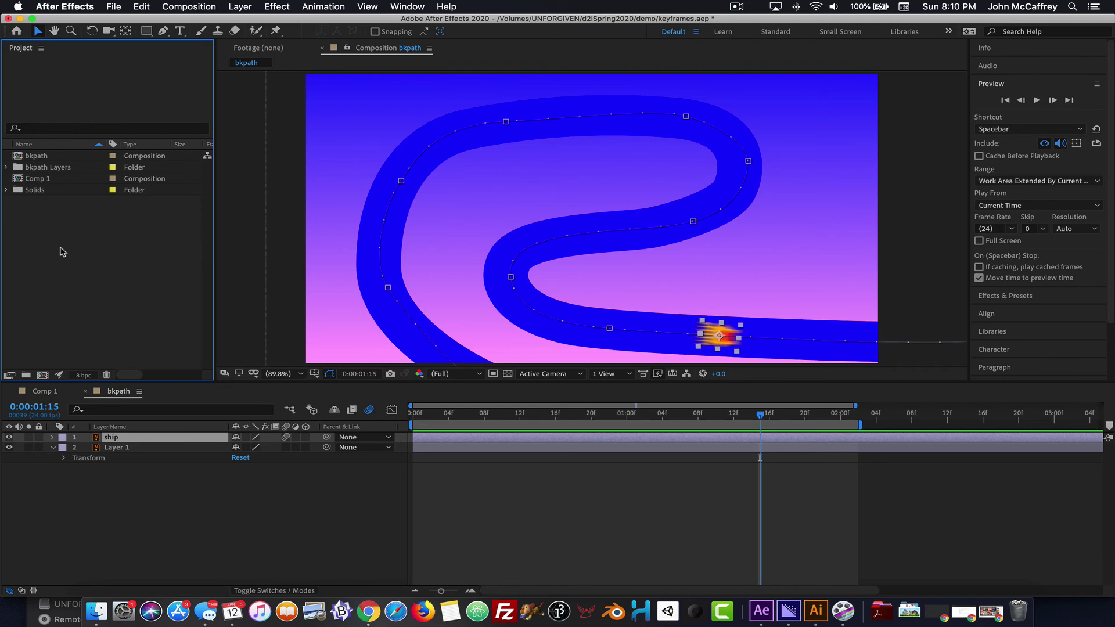
double_click(62, 253)
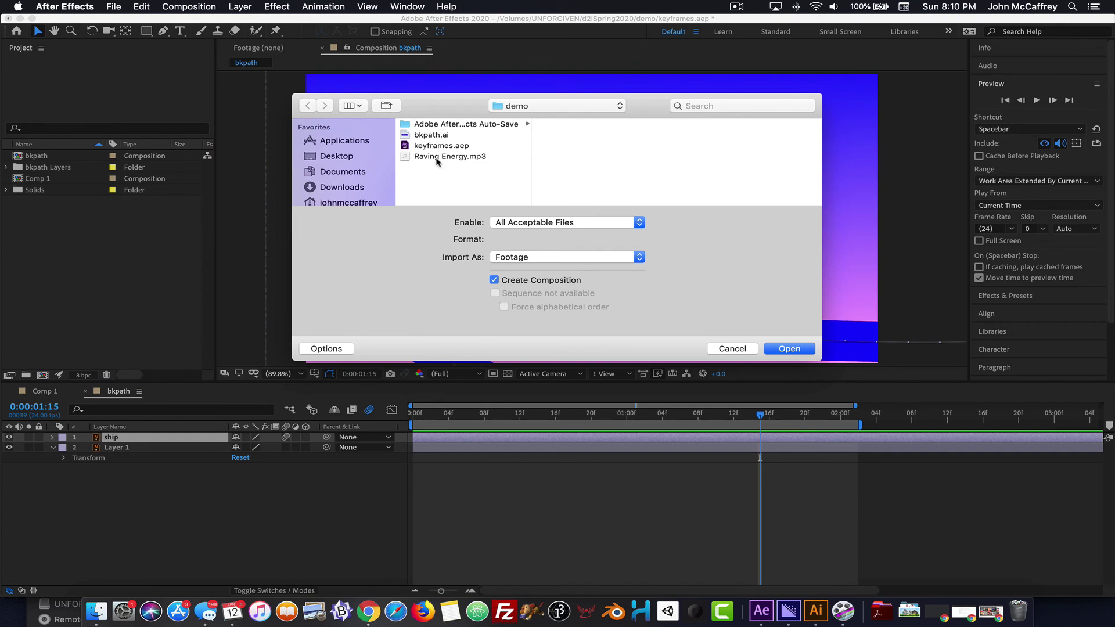
left_click(441, 156)
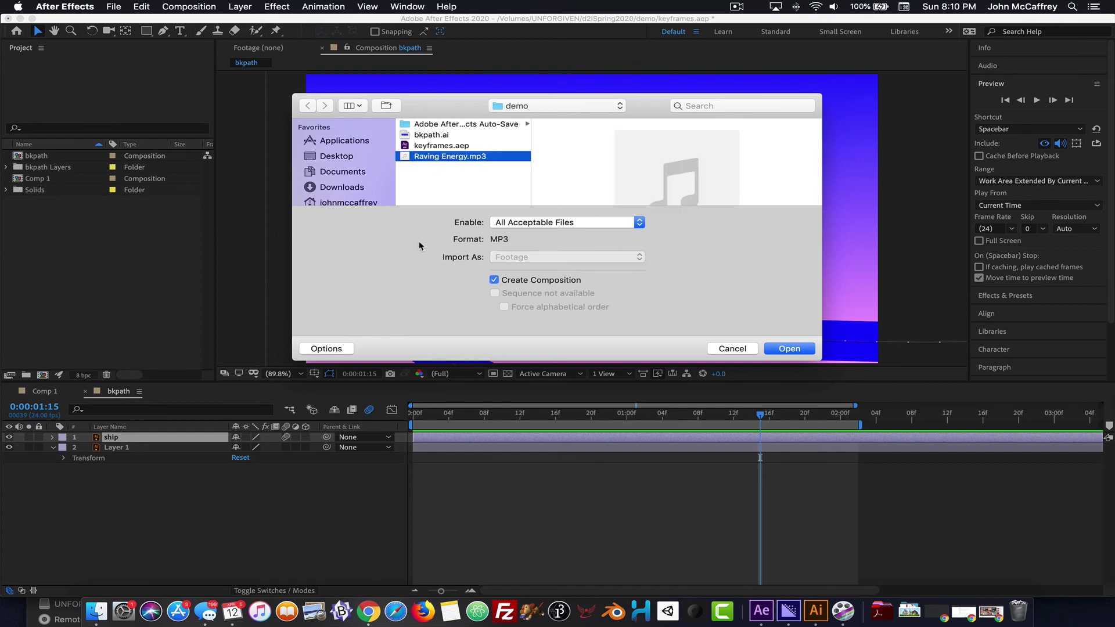
left_click(775, 350)
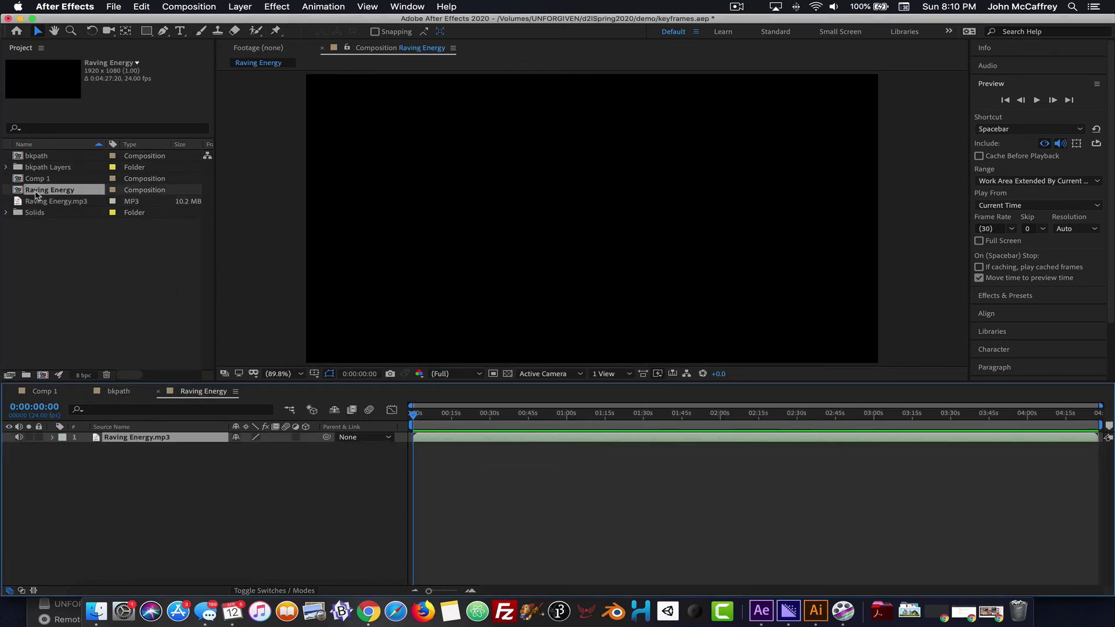
- Reopen the bkpath composition, add Raving Energy.mp3 as an audio layer below Layer 1, and return to frame 0
left_click(48, 246)
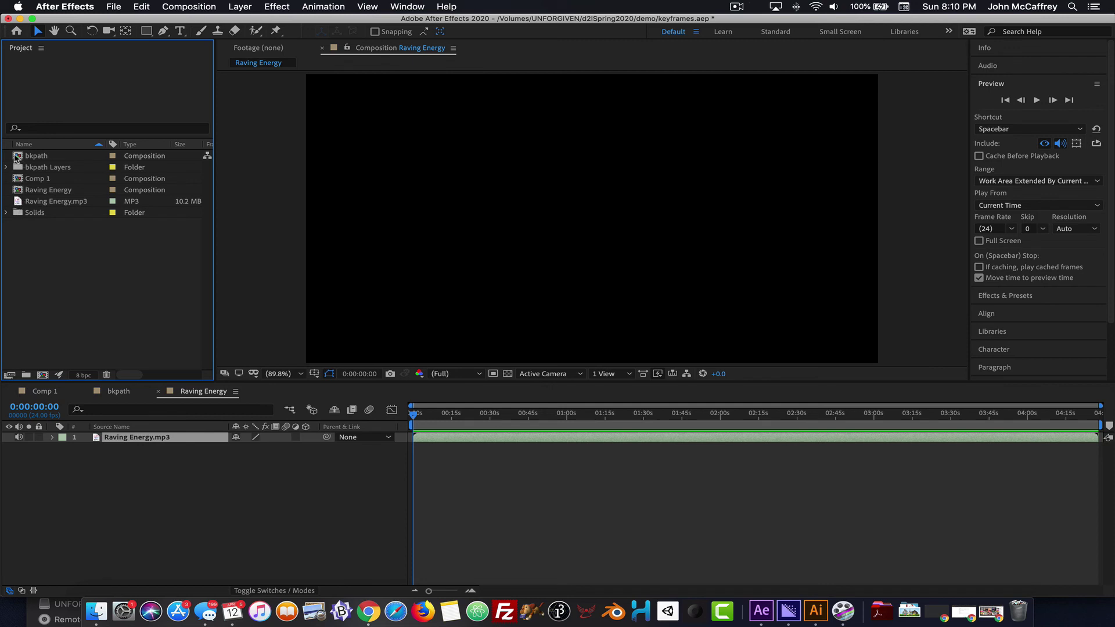
double_click(15, 157)
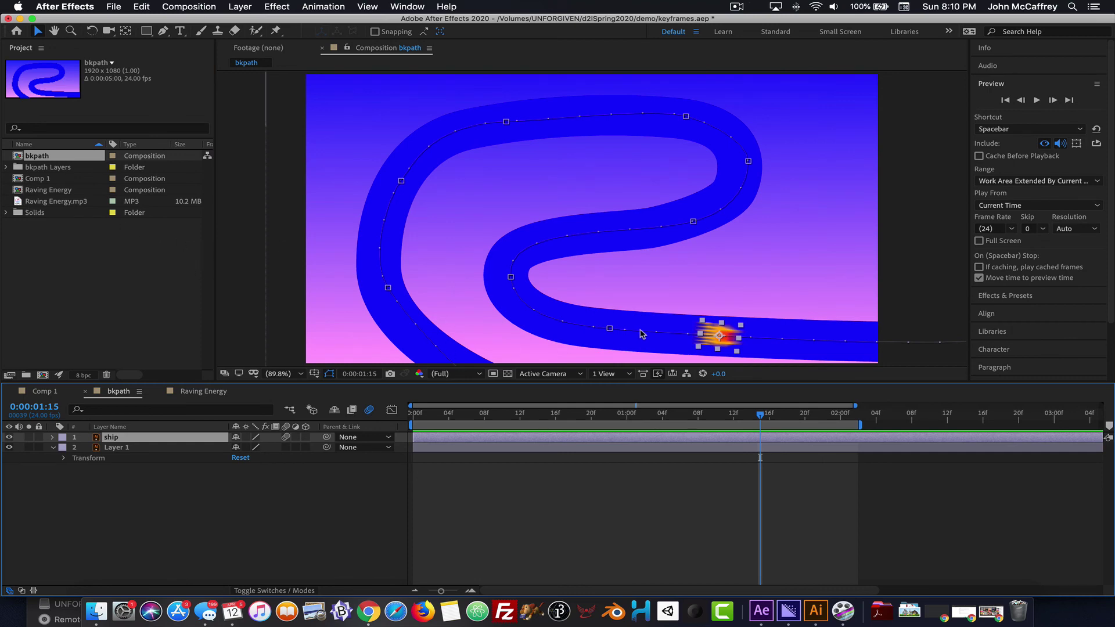
left_click(292, 322)
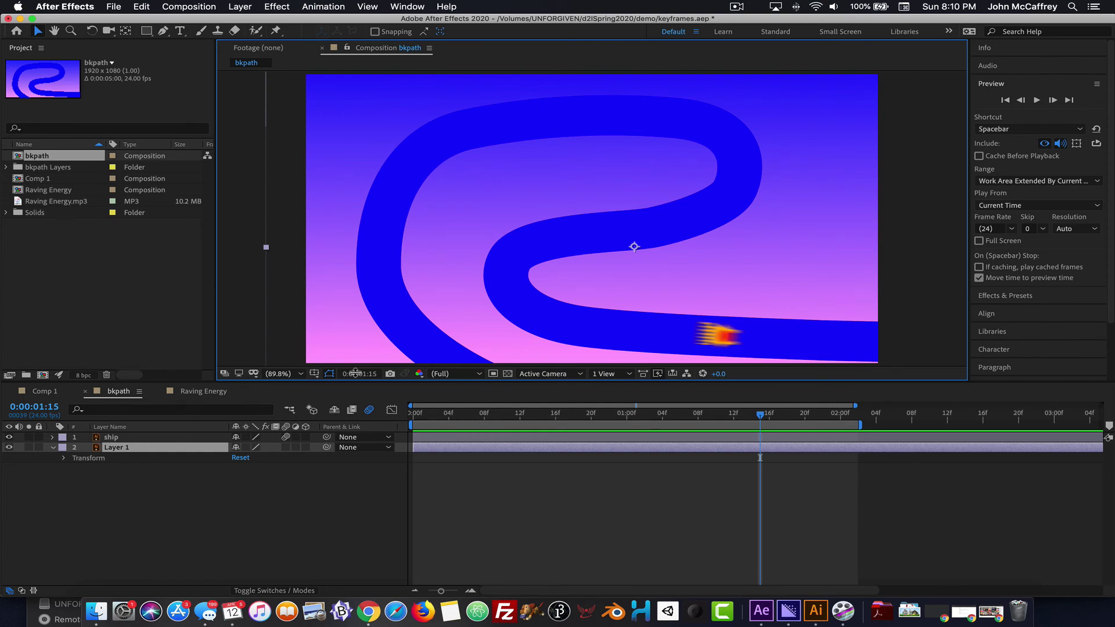
left_click(17, 204)
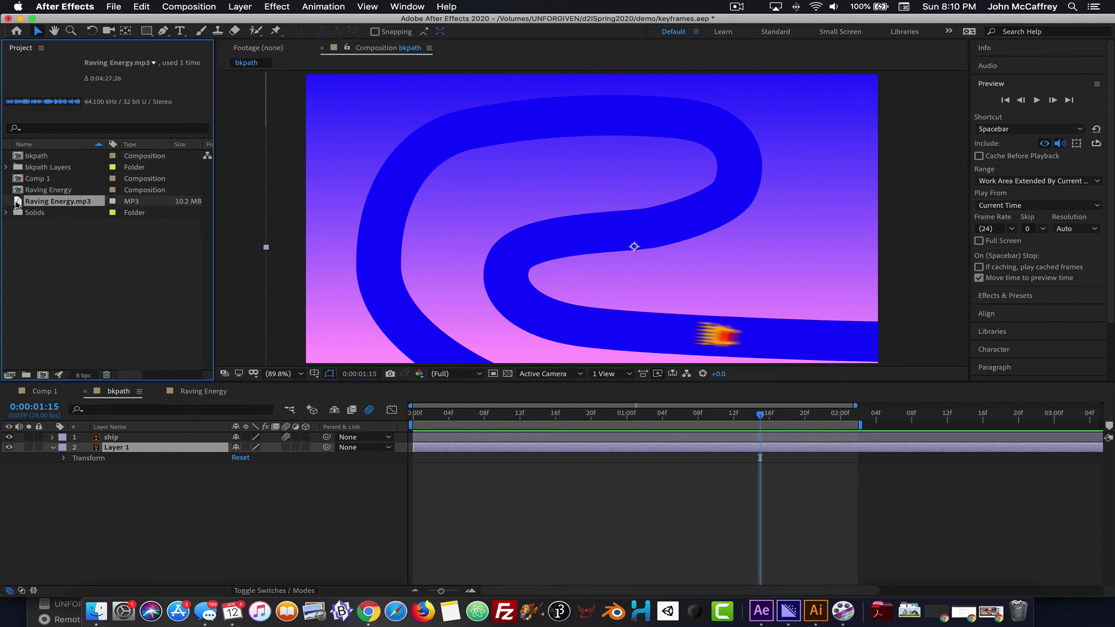
left_click_drag(17, 203, 121, 485)
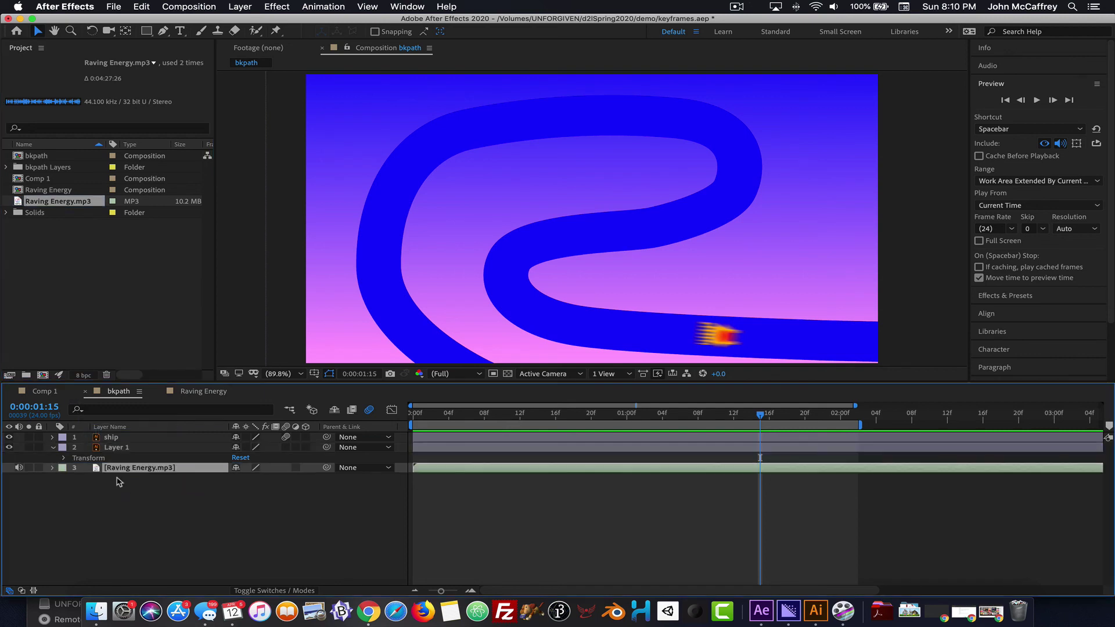
left_click_drag(468, 417, 374, 418)
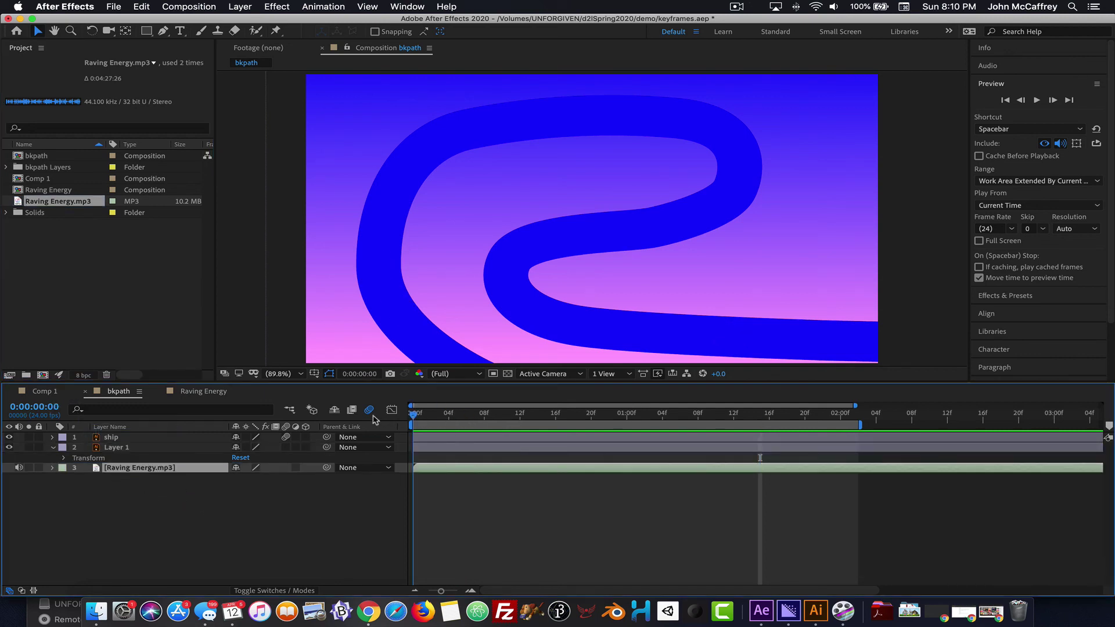
- Set the default audio hardware output to Built-in Output in the preferences and accept the device change
left_click(1059, 144)
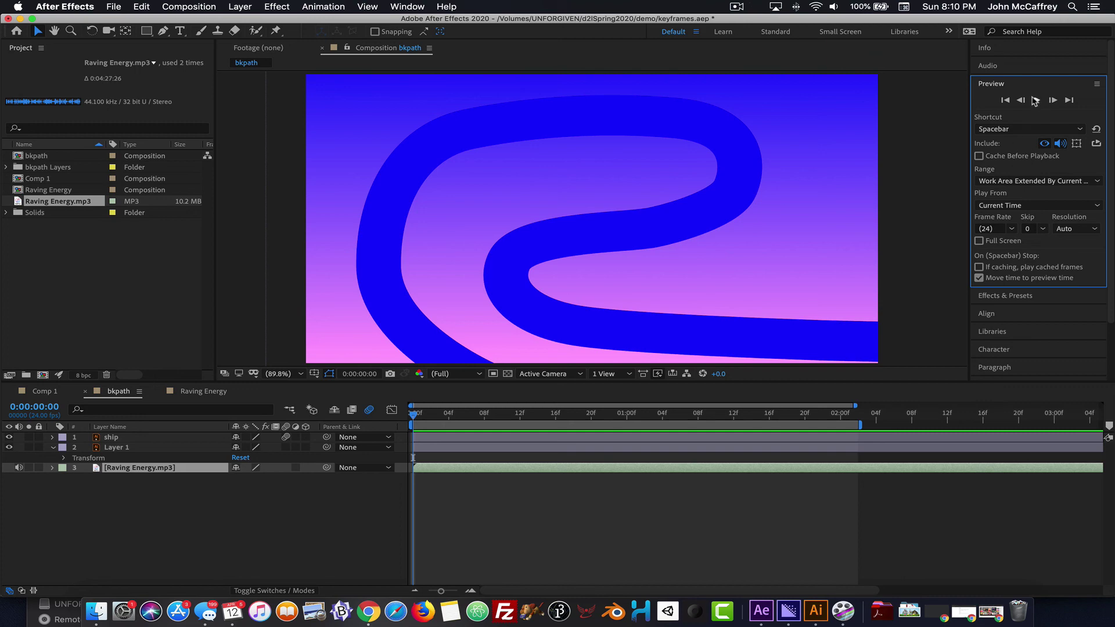
left_click(87, 7)
mouse_move(158, 39)
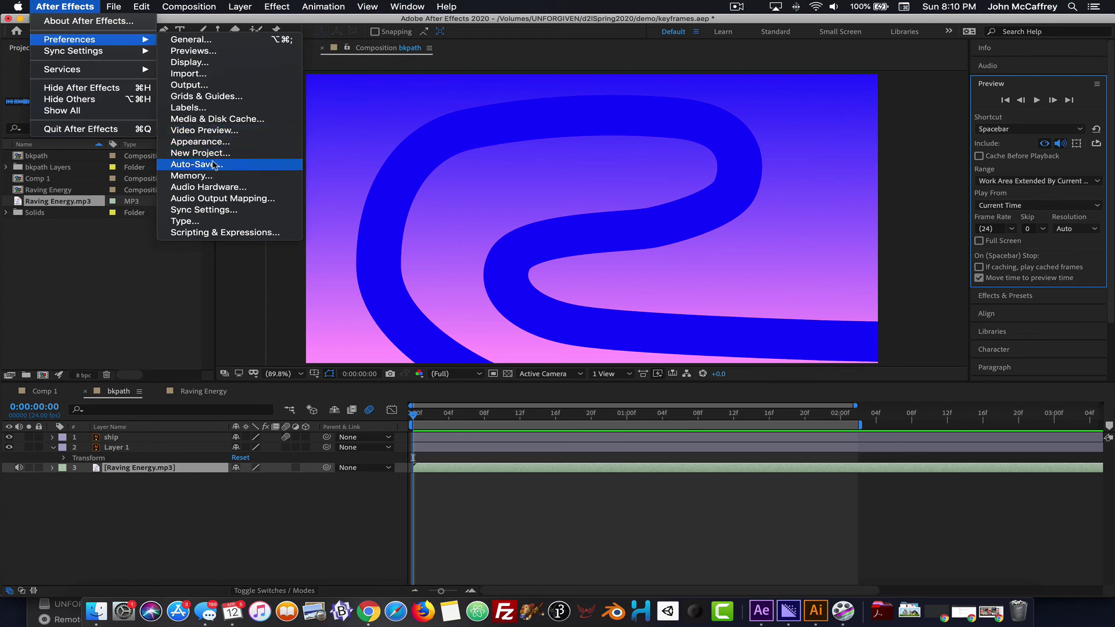
left_click(200, 187)
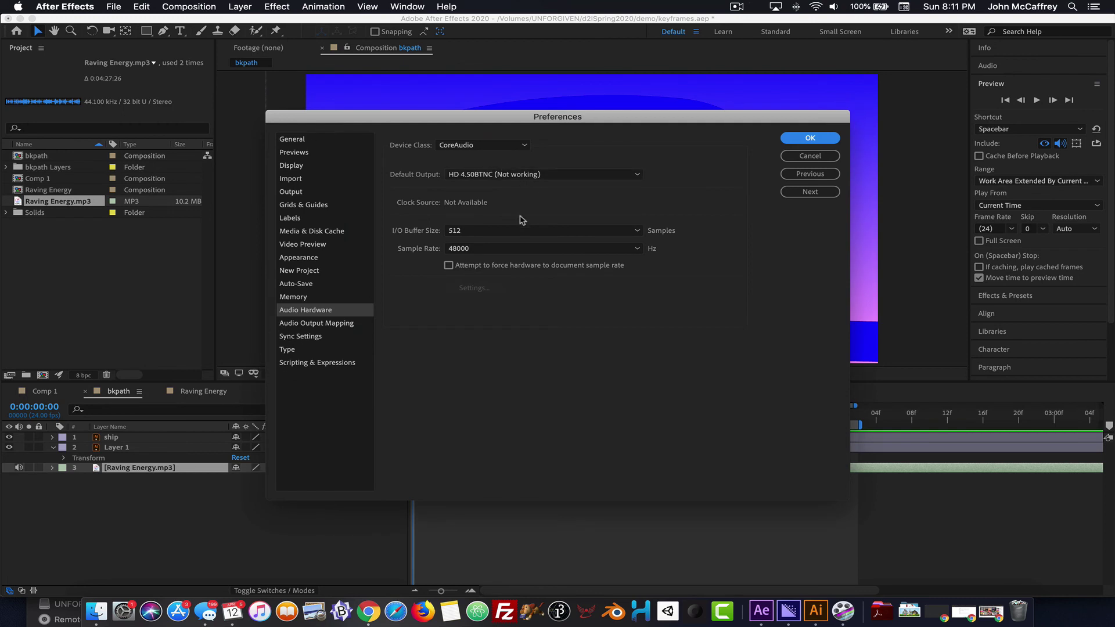
left_click(460, 177)
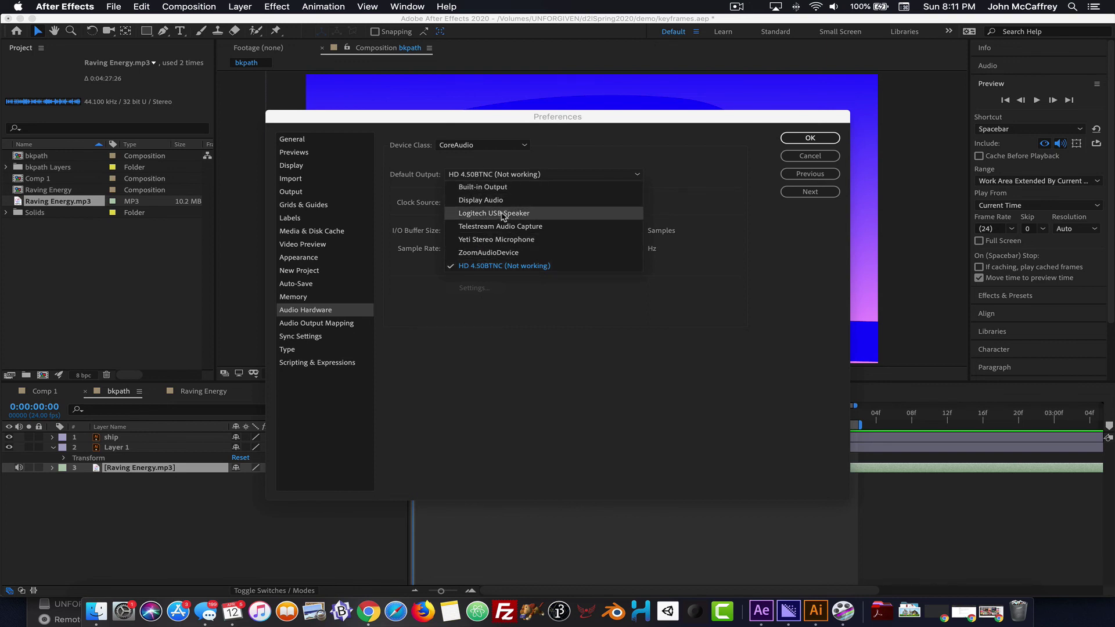
left_click(493, 188)
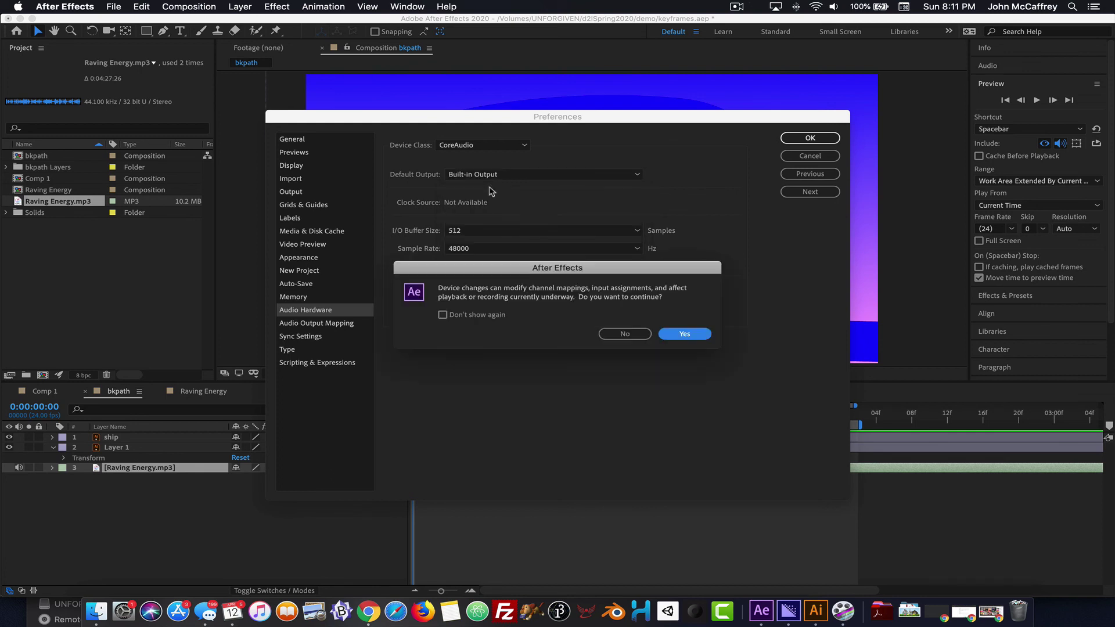
left_click(684, 334)
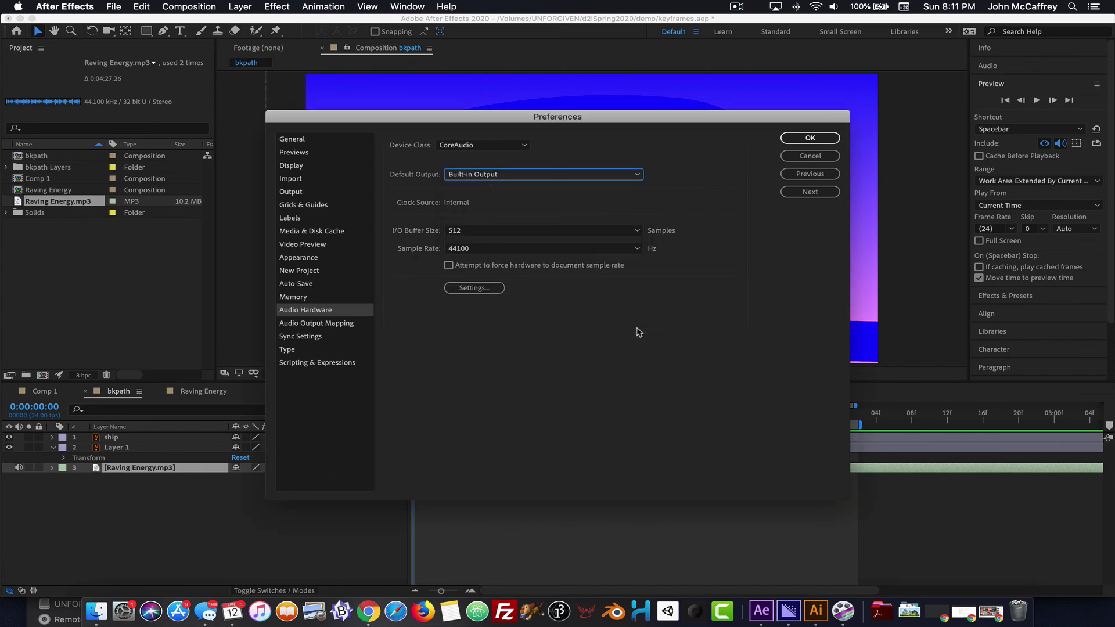
left_click(494, 175)
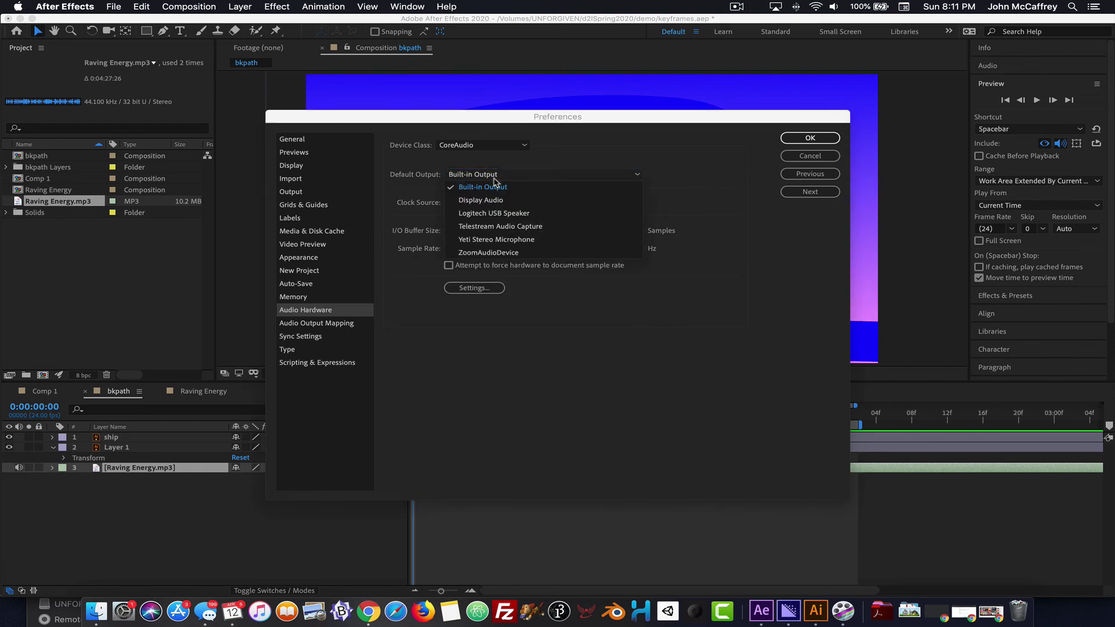
left_click(572, 350)
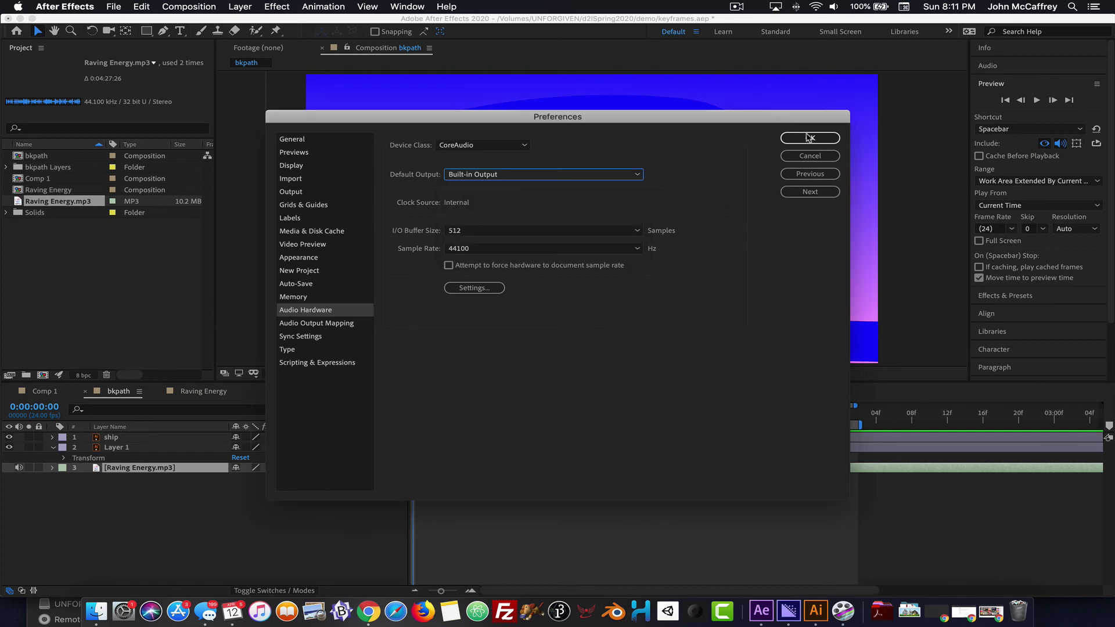
left_click(809, 138)
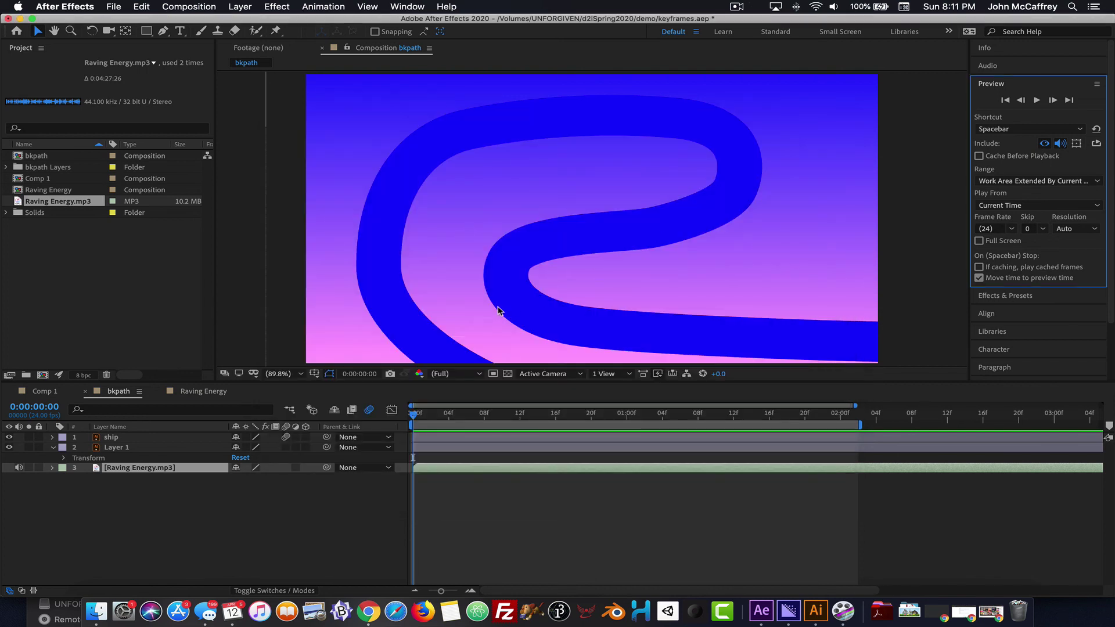
- Preview the bkpath composition with its music, stopping and resuming playback to check the sound
left_click(423, 419)
key("space")
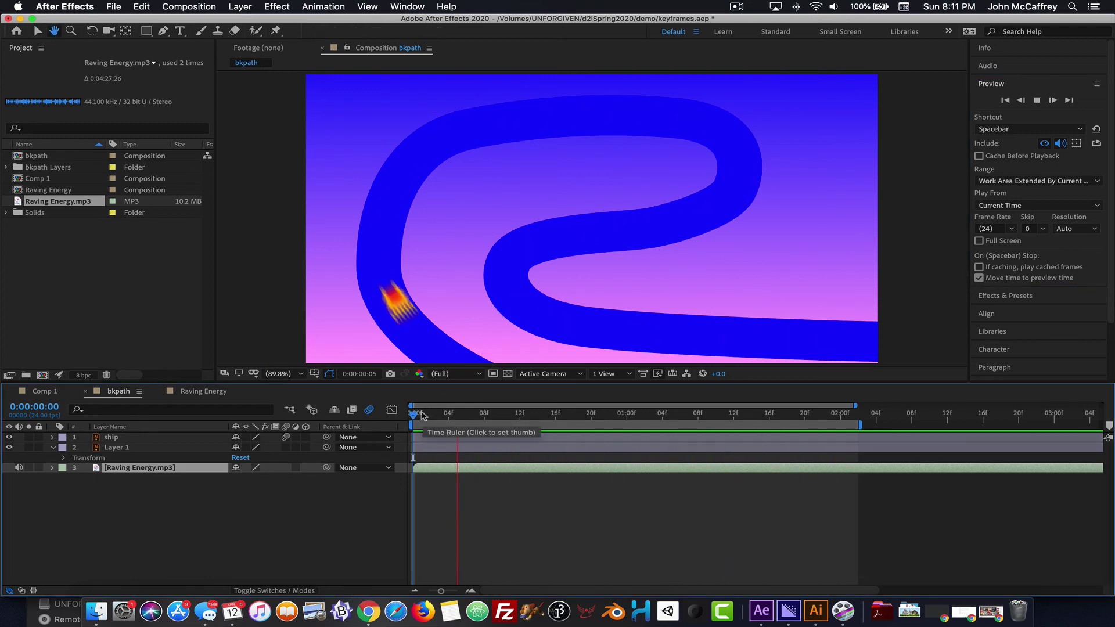
key("space")
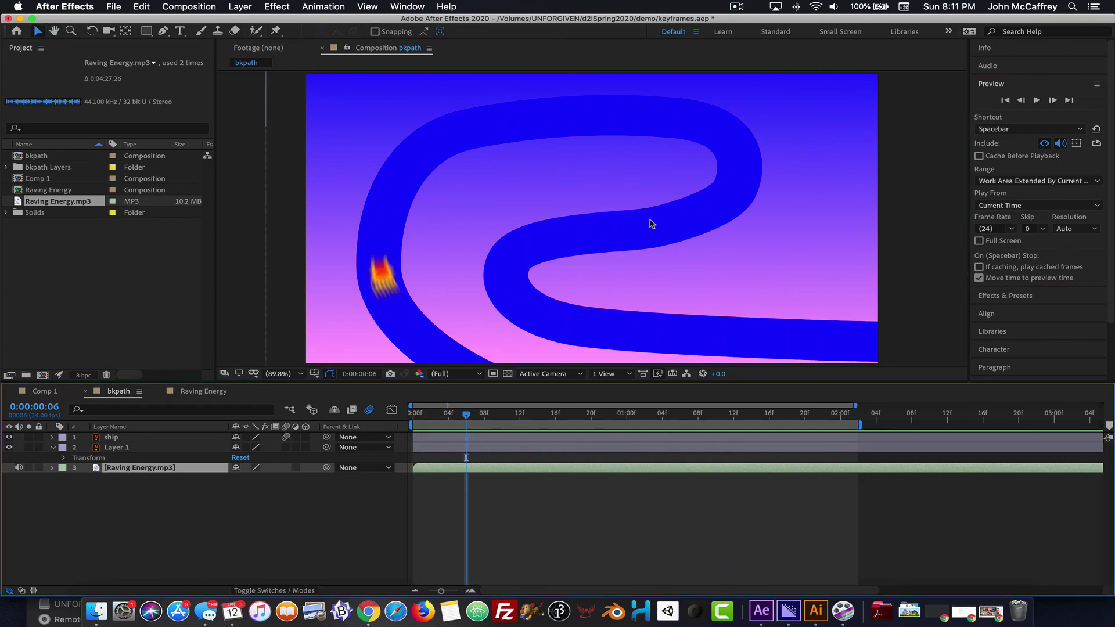
key("space")
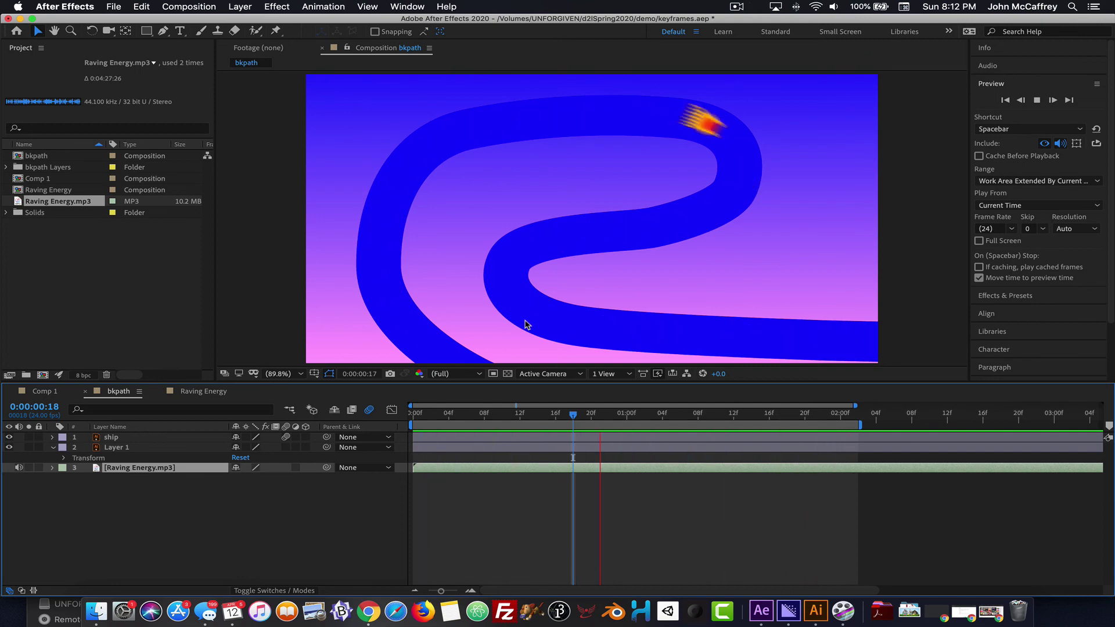
key("space")
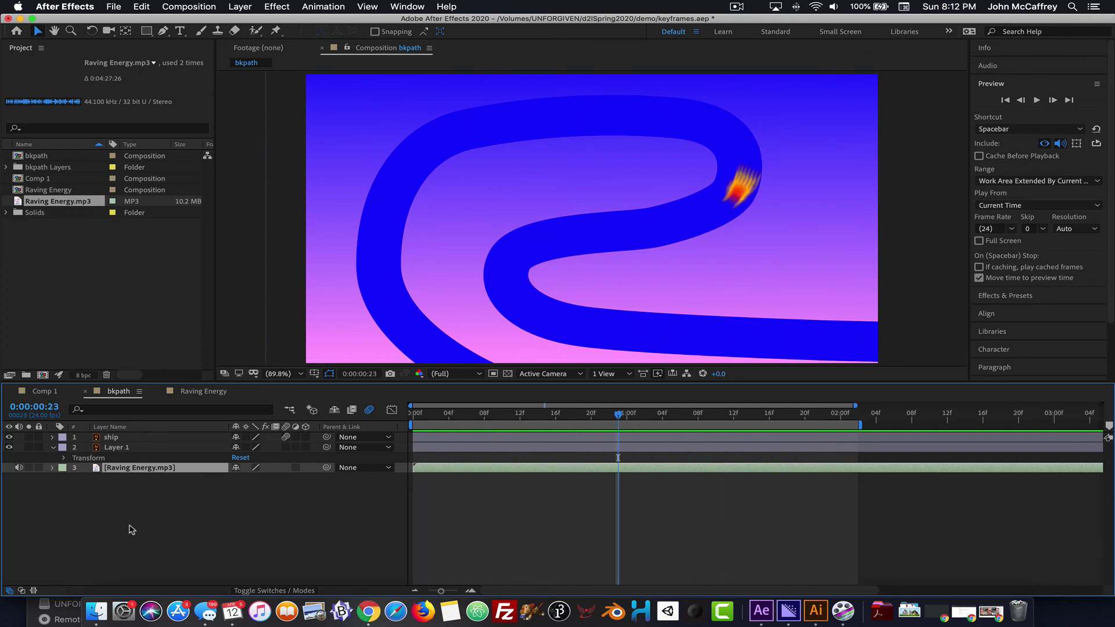
- Expand the Raving Energy.mp3 layer's audio properties to display its waveform in the timeline
left_click(53, 468)
left_click(64, 479)
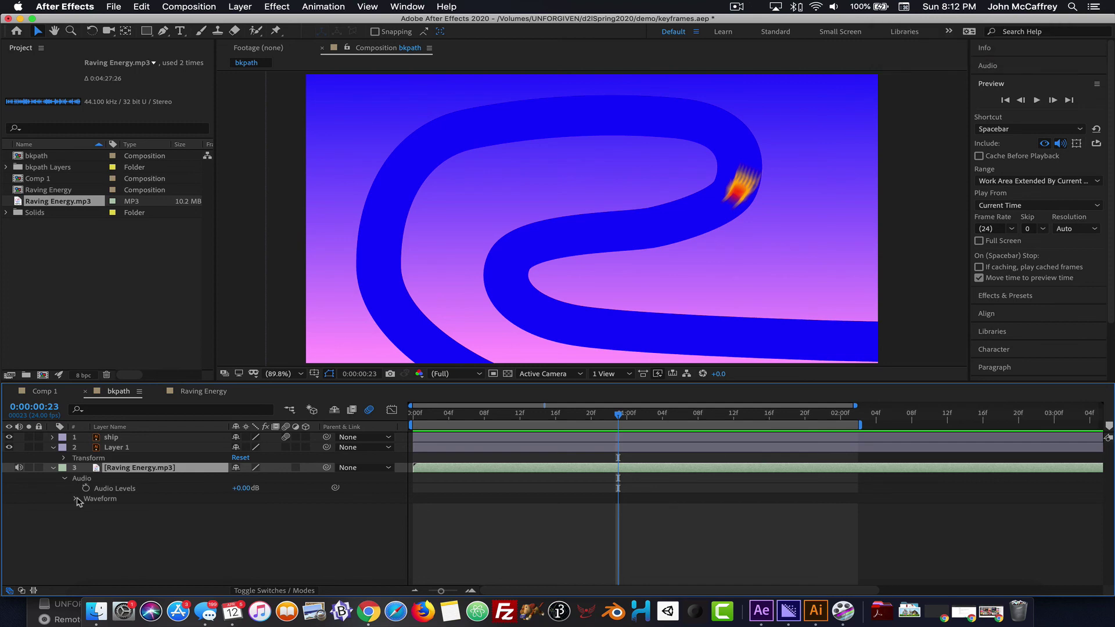
left_click(75, 498)
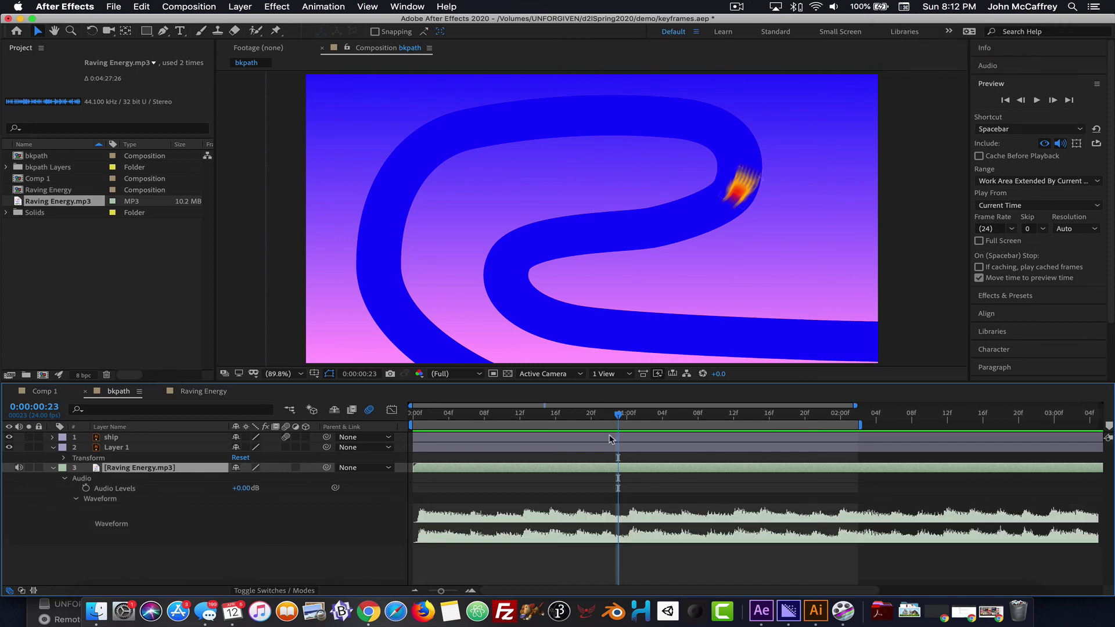
- Preview the ship animation against the music waveform from frame 0, then move the current time to frame 15
left_click_drag(617, 416, 404, 421)
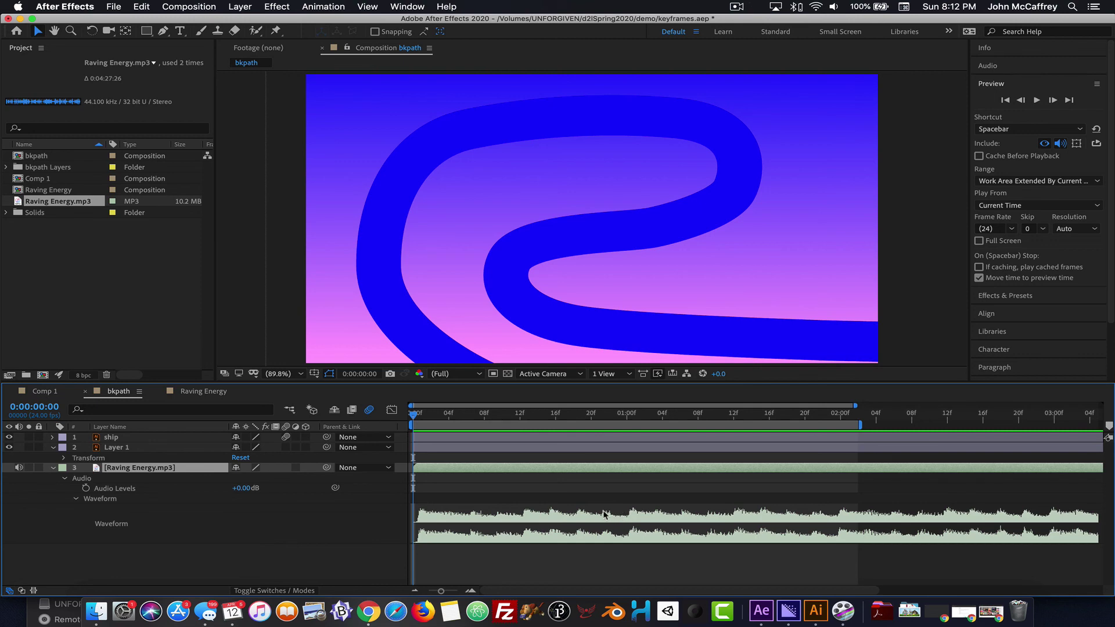
key("space")
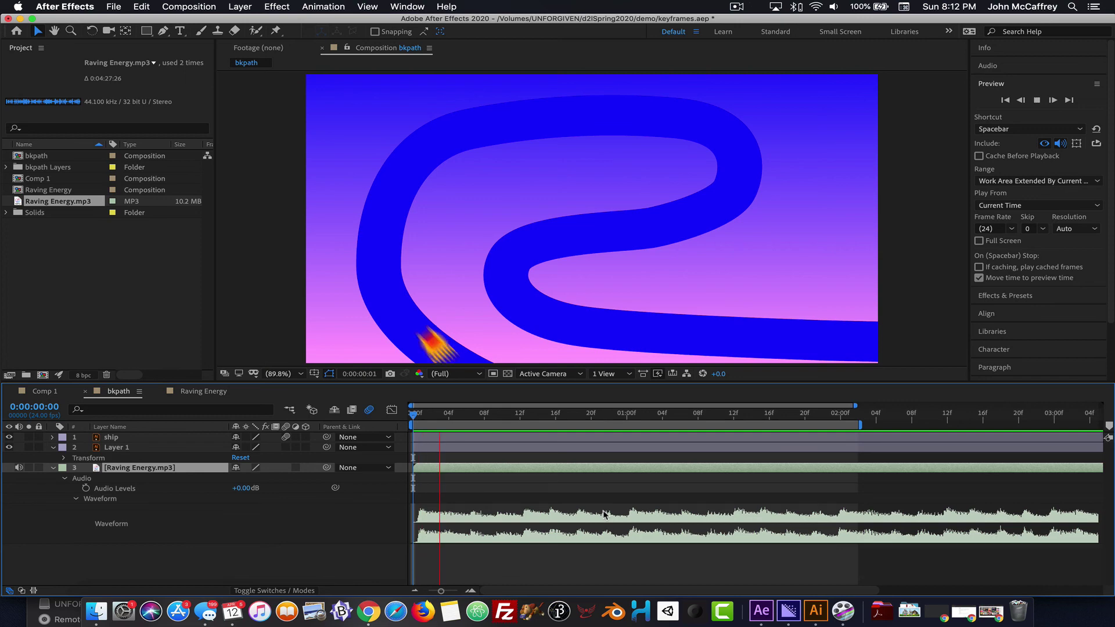
key("space")
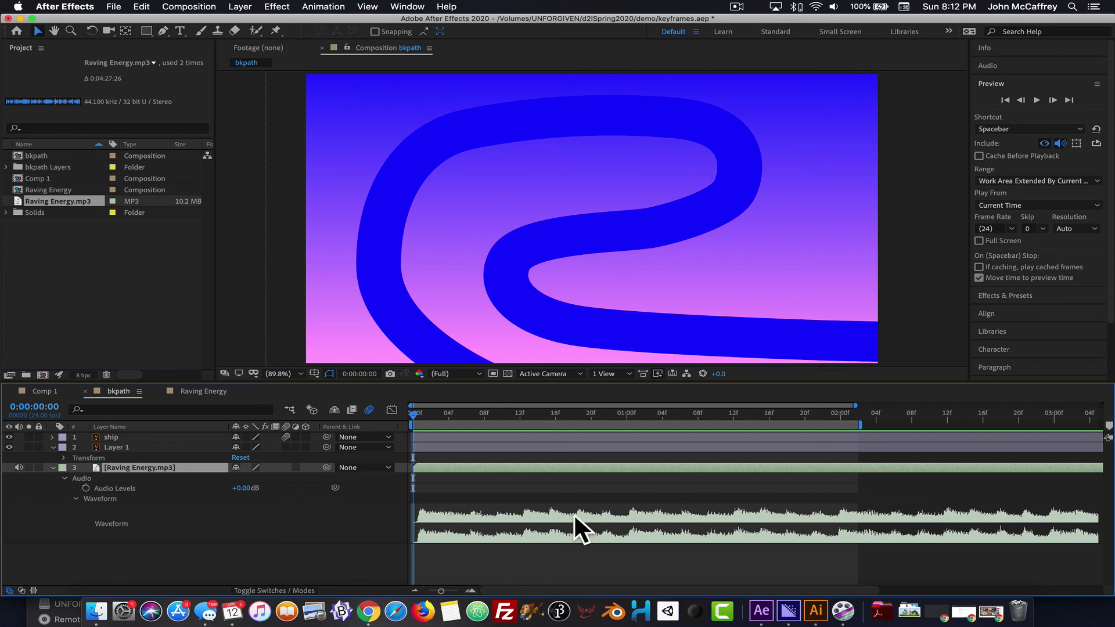
left_click_drag(503, 418, 546, 416)
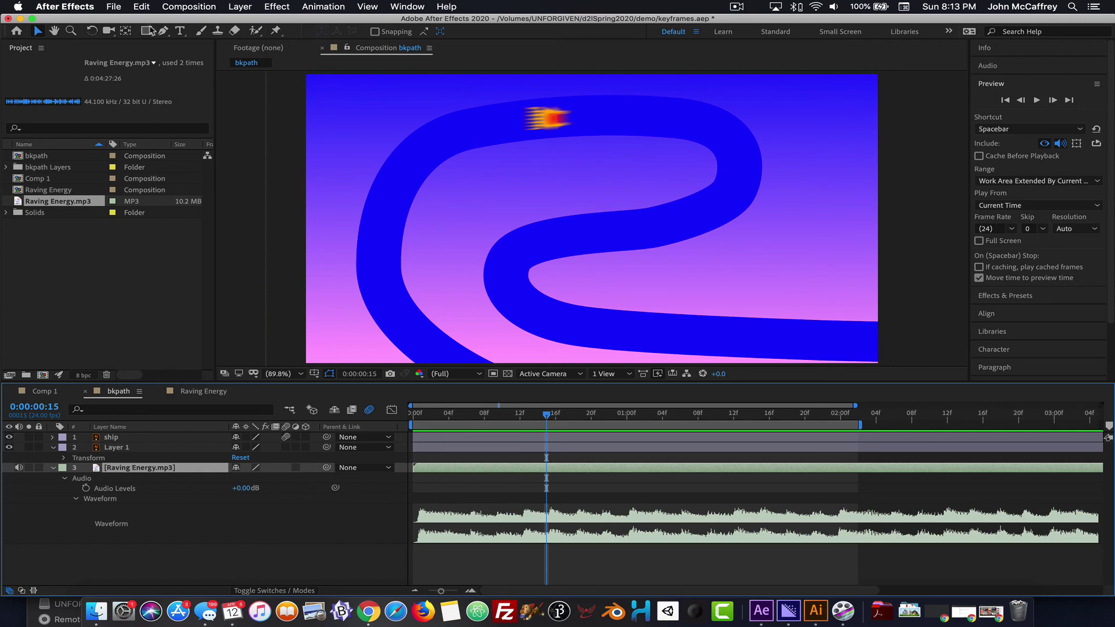
left_click(109, 5)
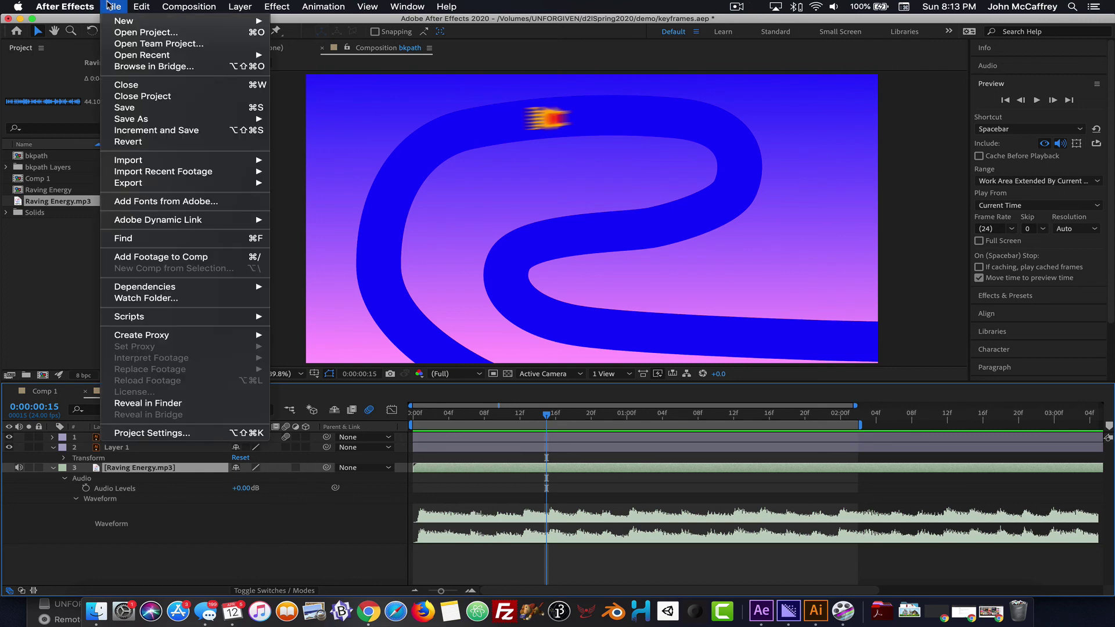
mouse_move(152, 182)
left_click(46, 264)
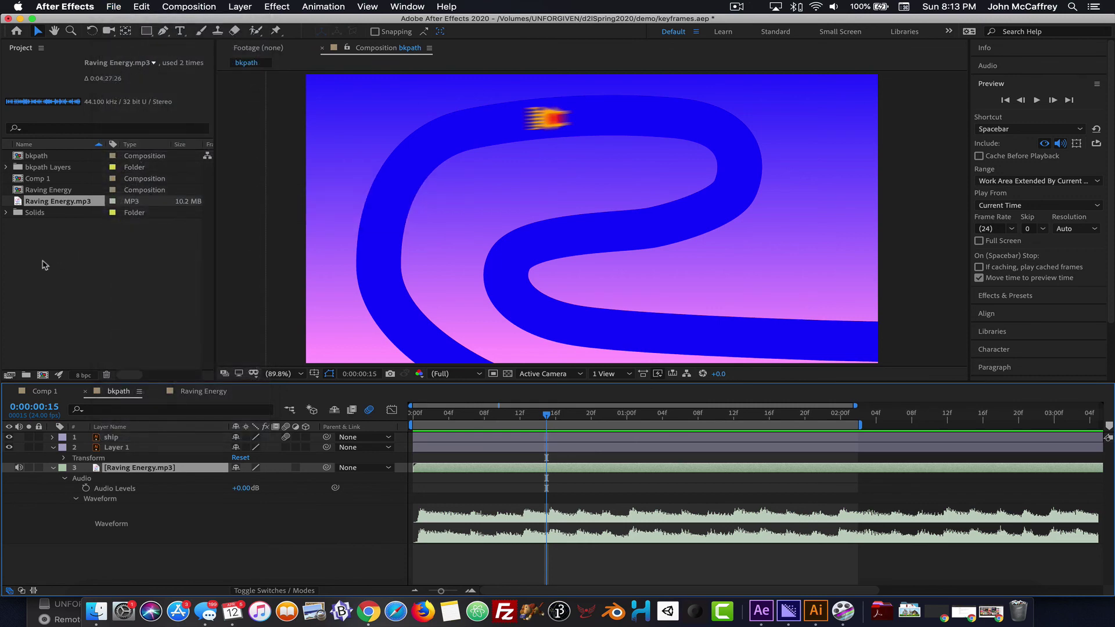